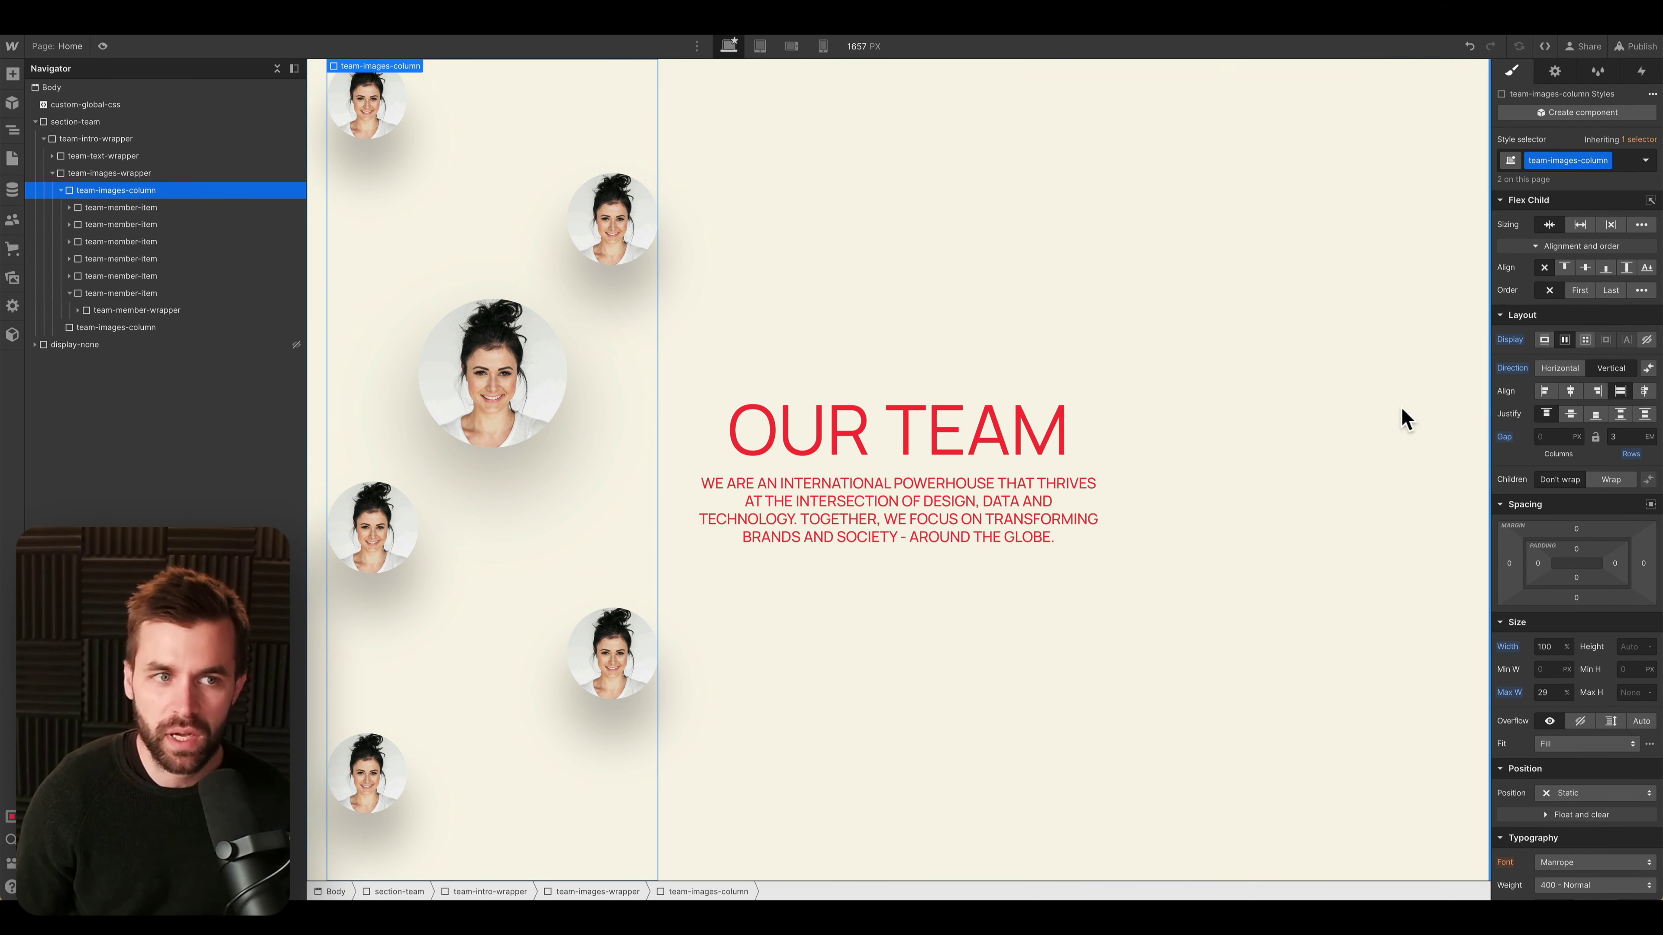
- Set the left and right padding of team-images-column to 4.5em
left_click(151, 139)
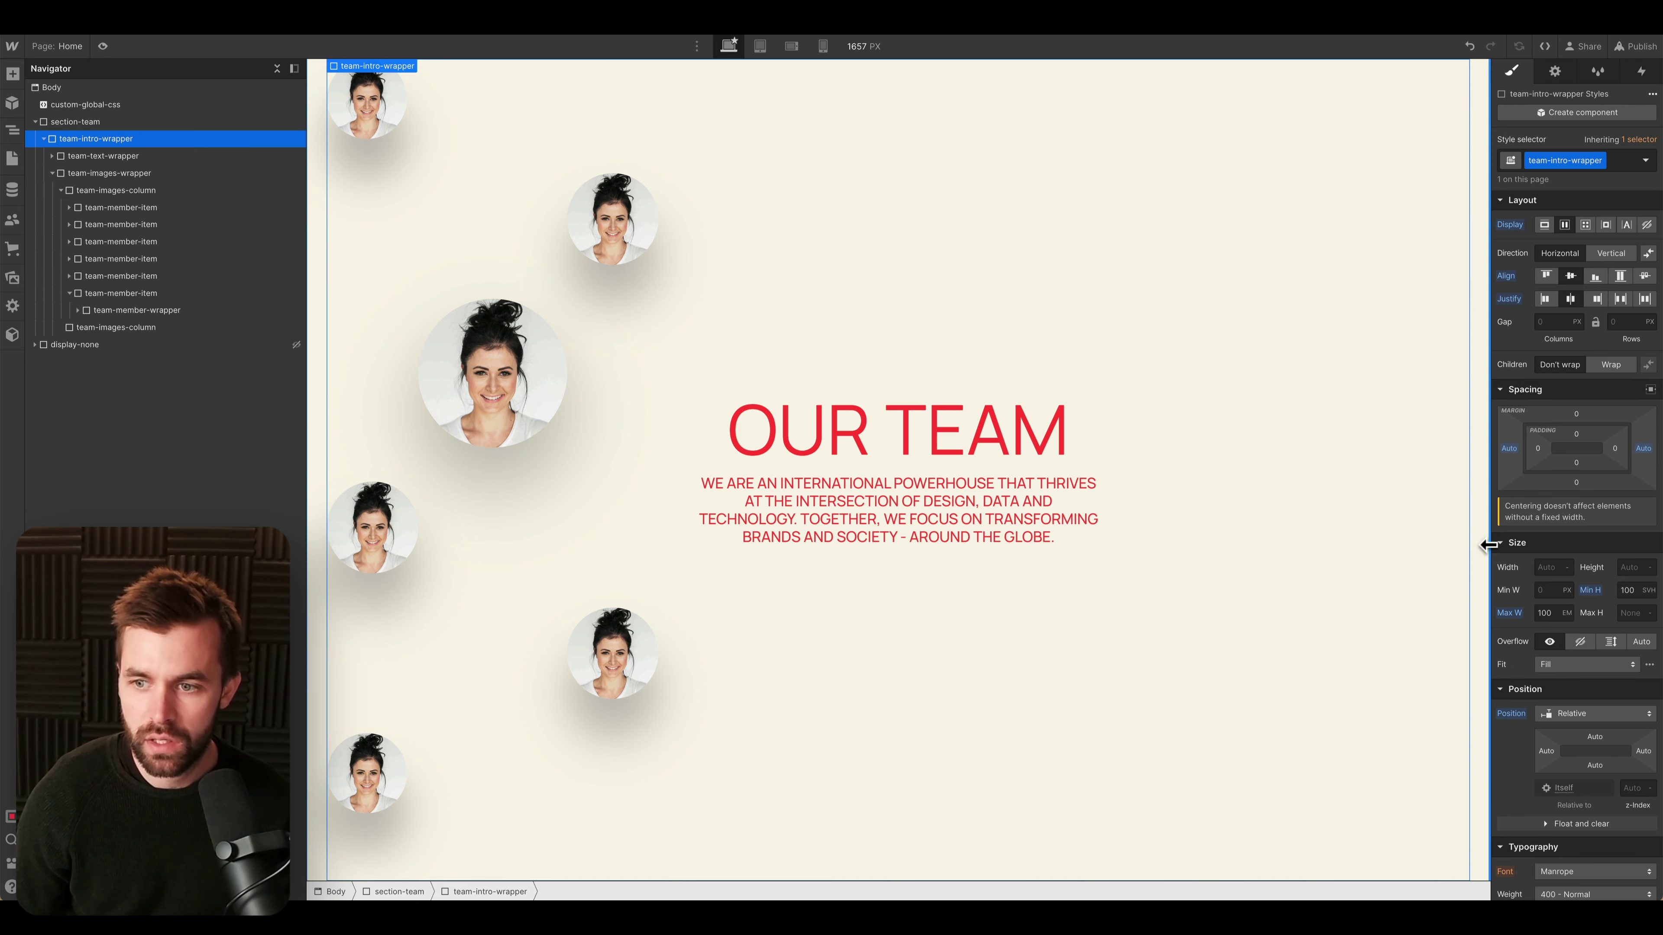
left_click_drag(1489, 550, 1655, 538)
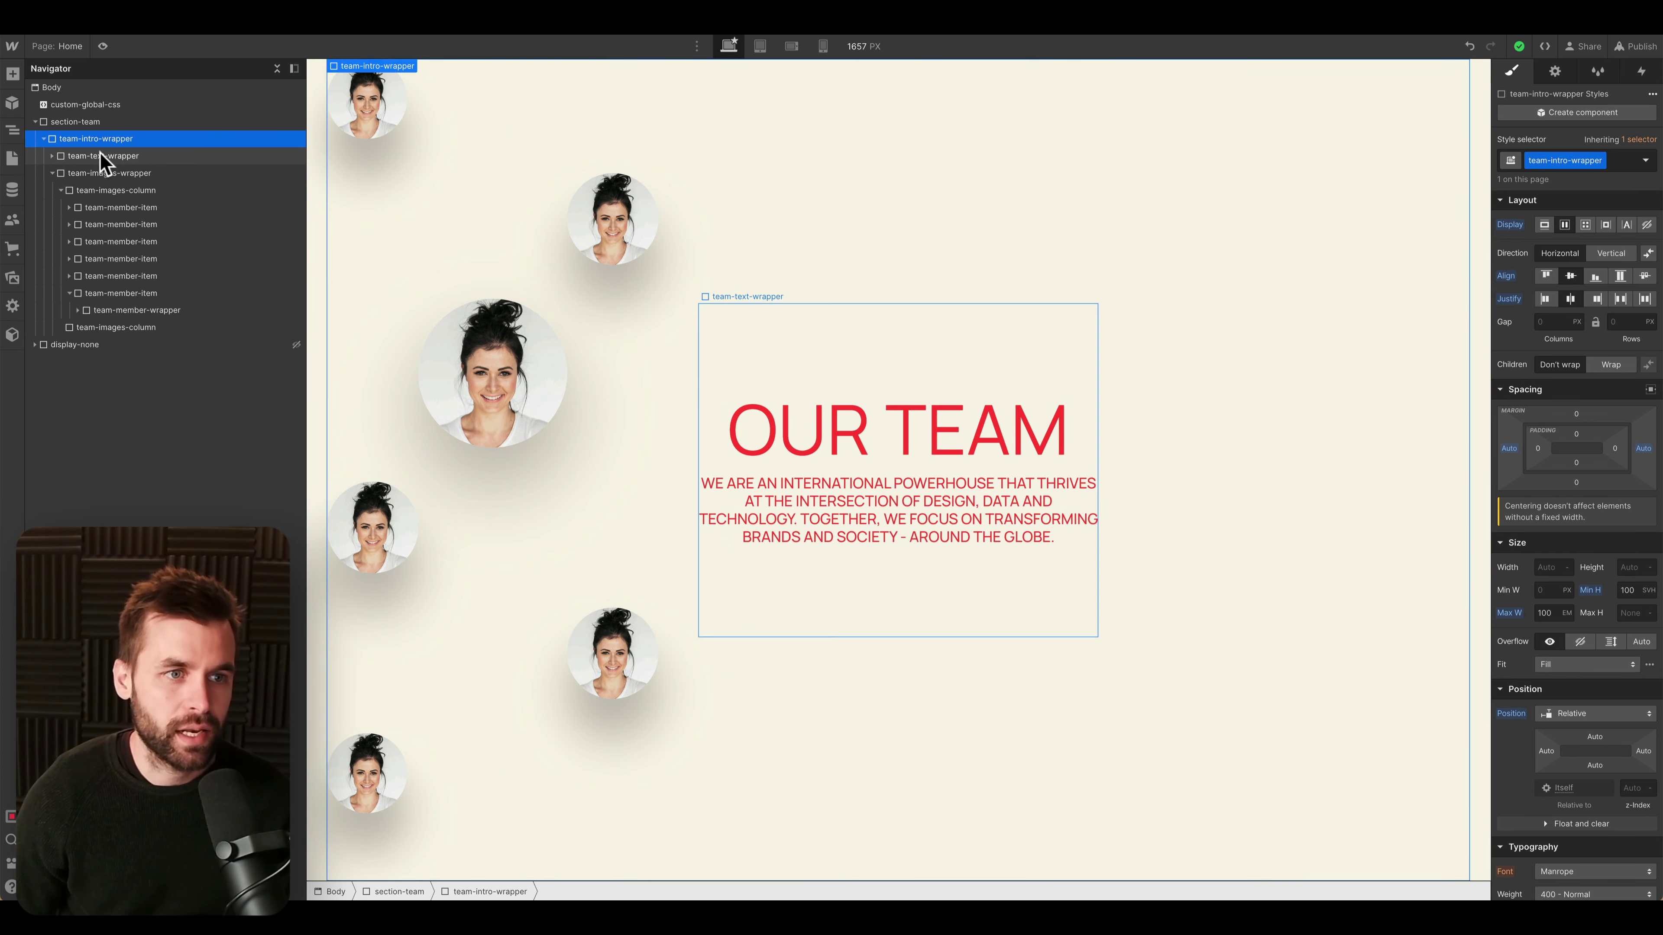
left_click(130, 192)
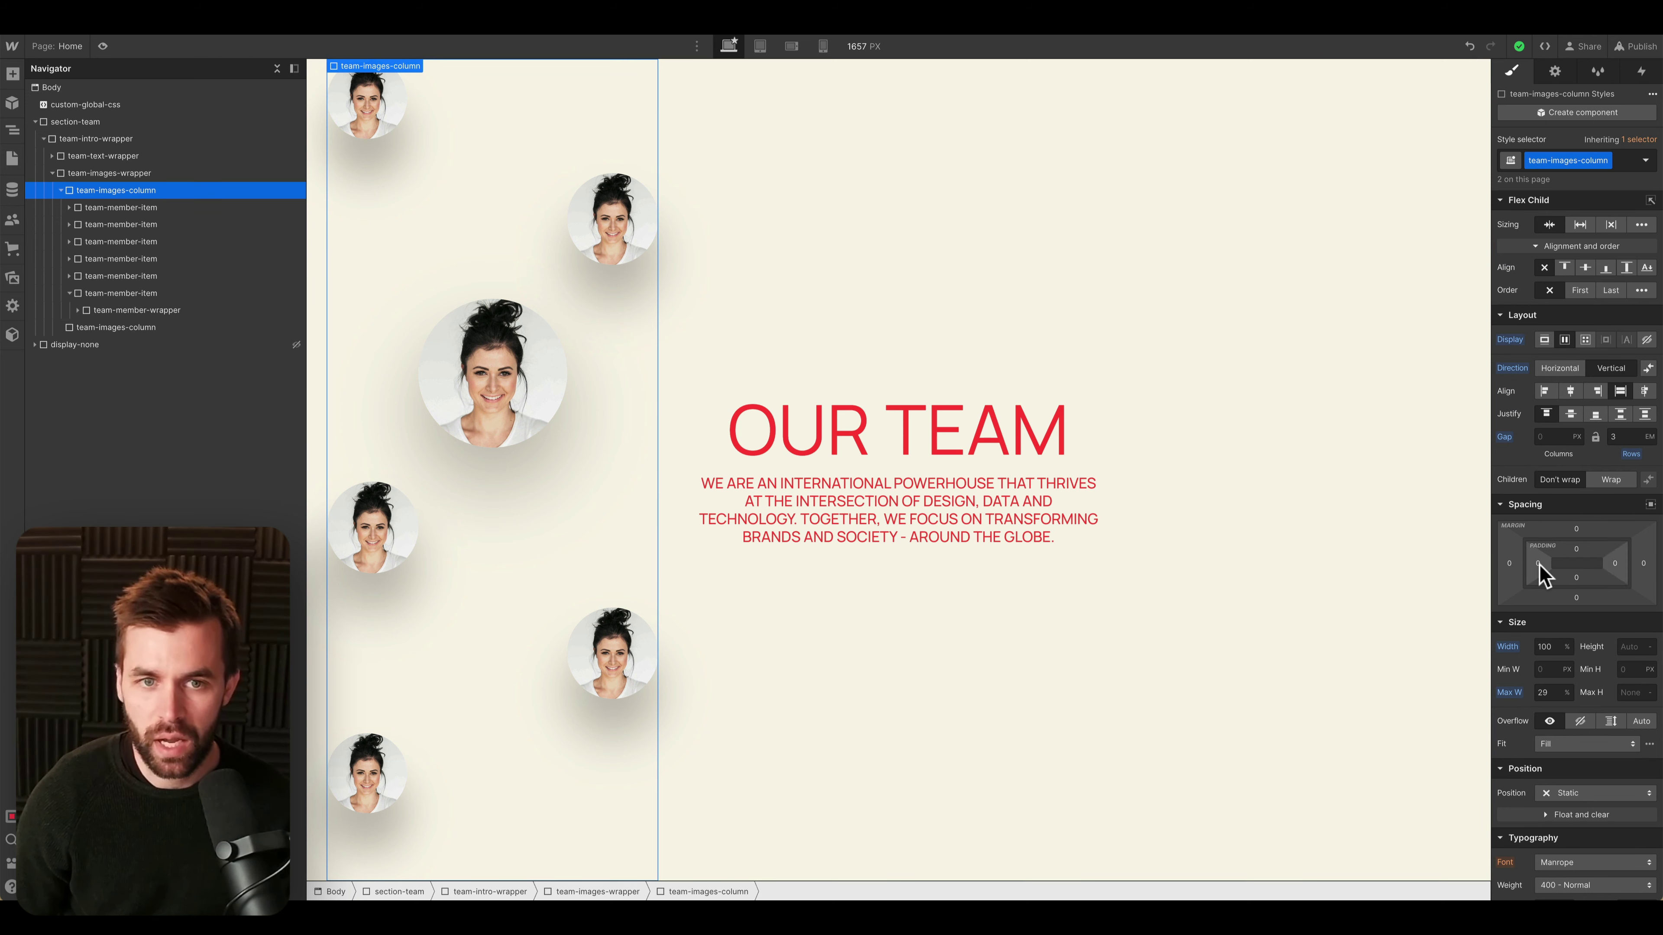
left_click_drag(1545, 577, 1542, 570)
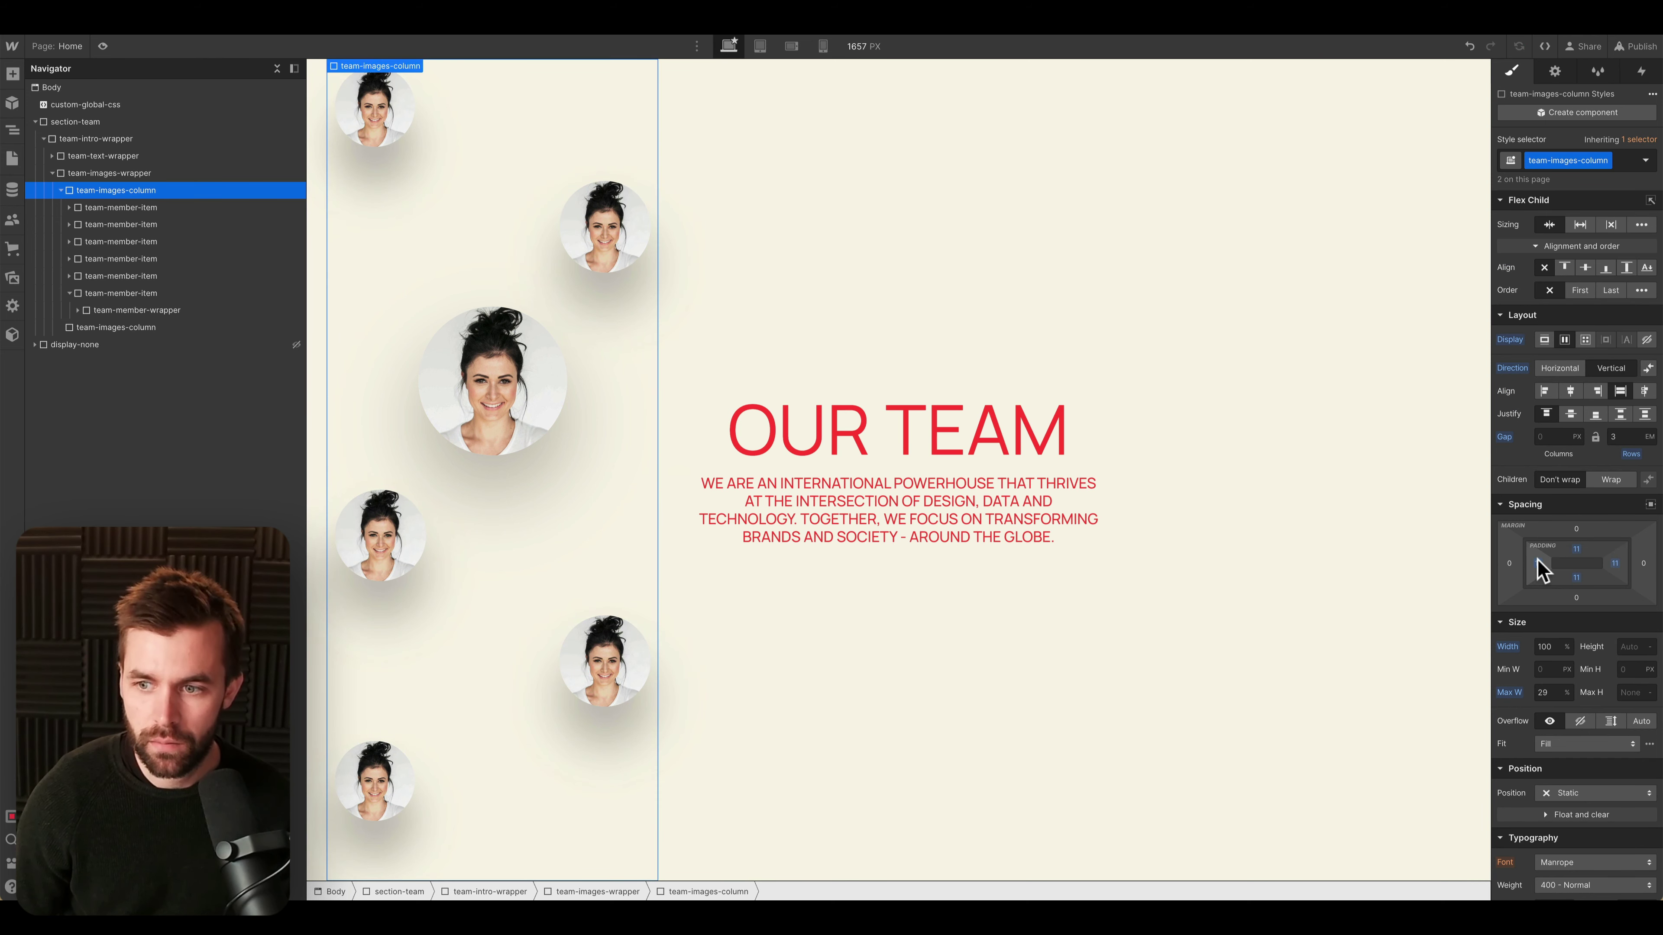
key("ctrl+z")
left_click(1539, 565)
type("4")
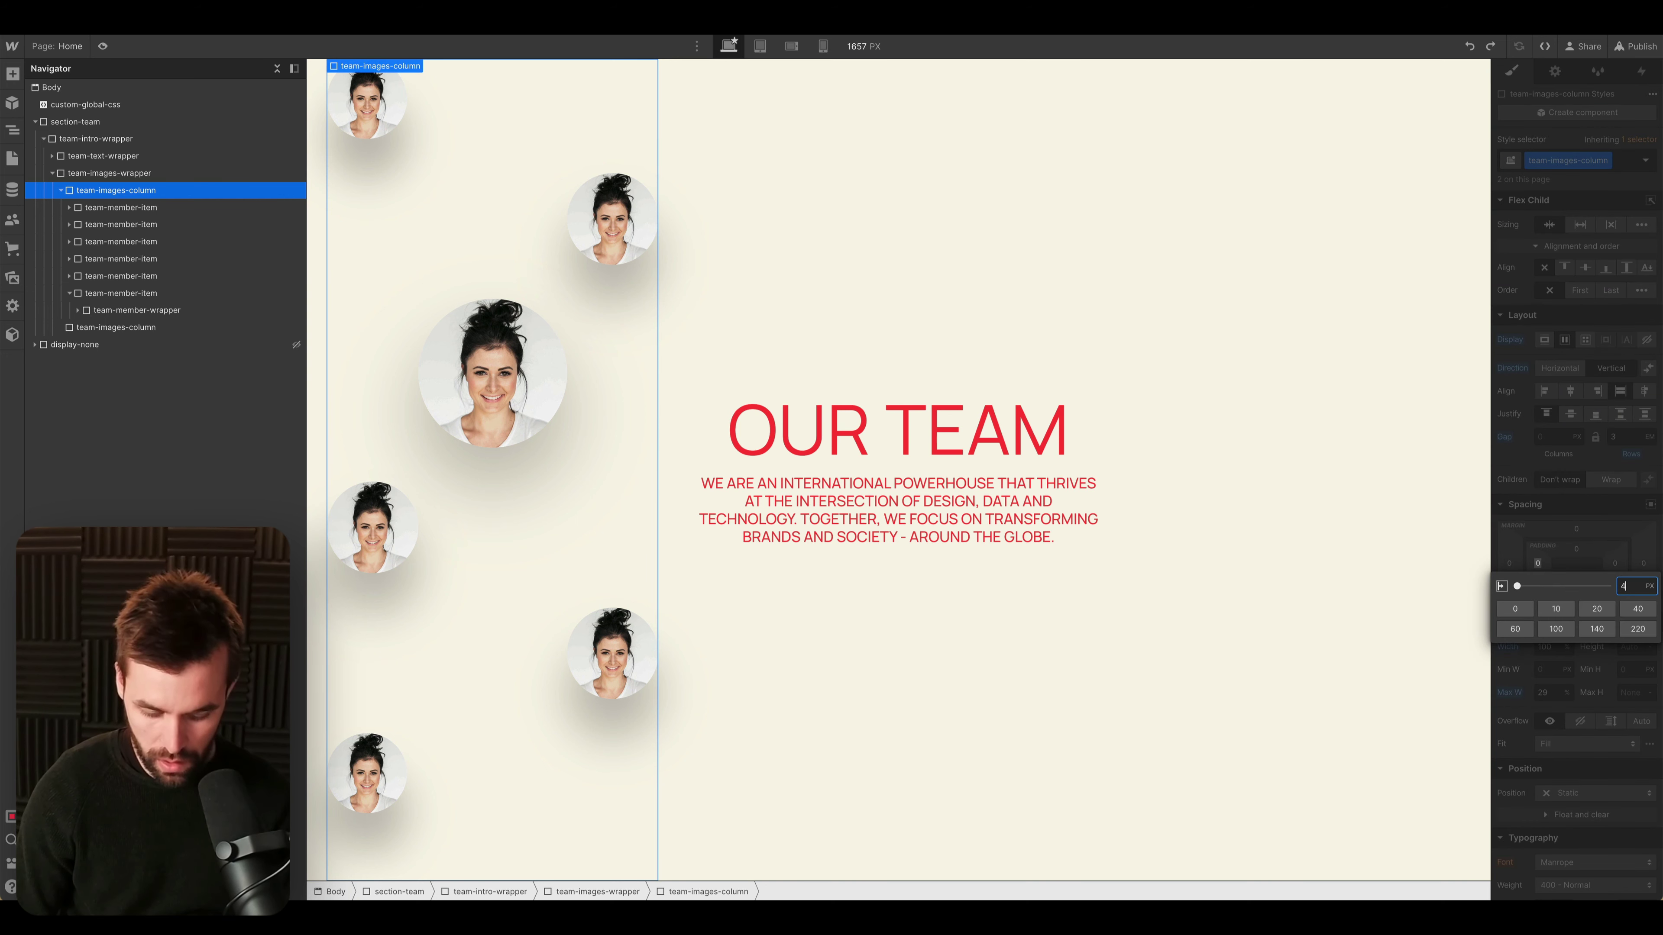
type("em")
key("Return")
left_click_drag(1552, 565, 1557, 566)
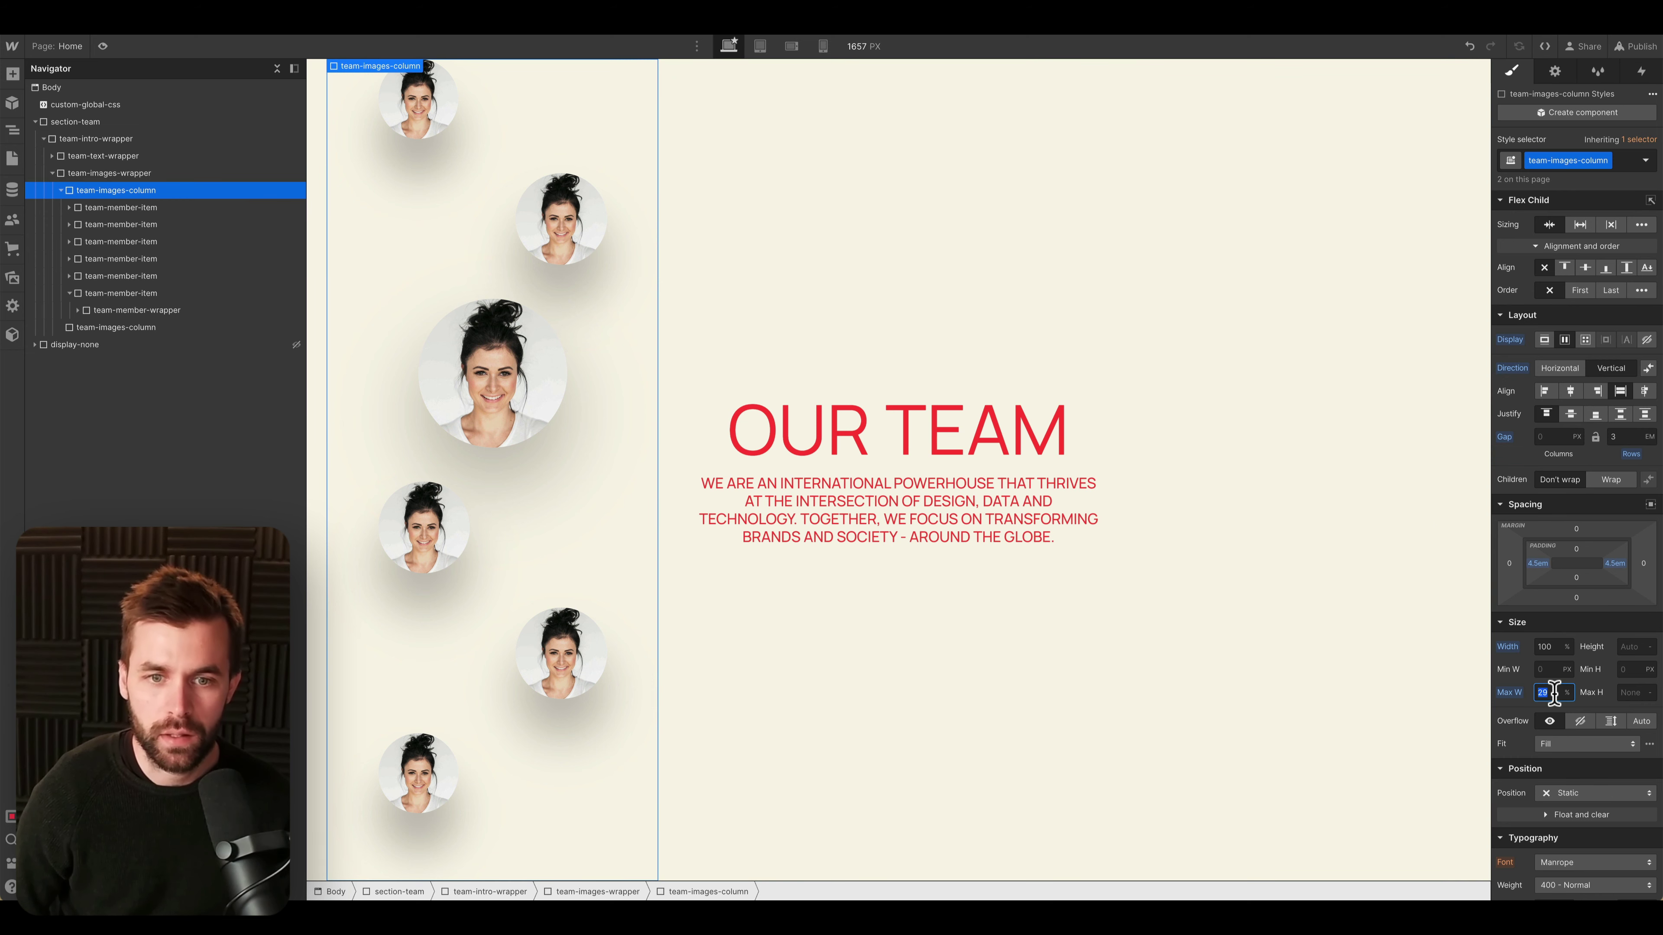
- Increase the max width of team-images-column in single percent steps
key("Up")
key("Up")
key("Up")
key("Up")
key("Up")
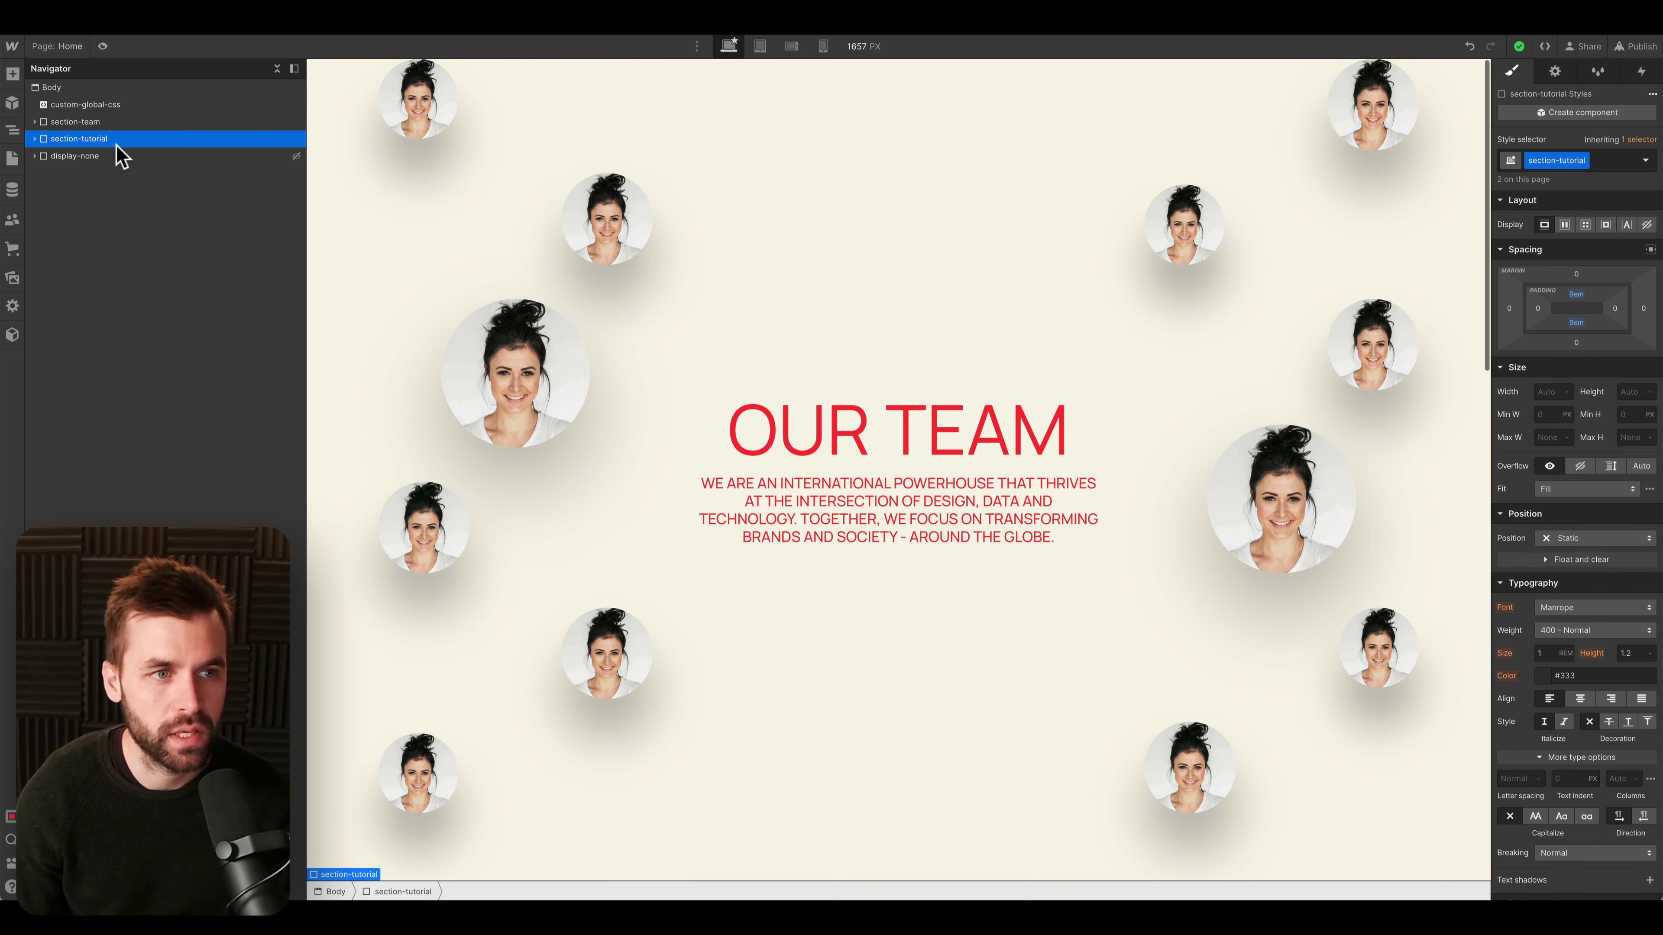
- Examine how the team images sit against the tutorial section at a reduced browser window height, and restore the window's height
scroll(857, 617, "down", 6)
scroll(760, 616, "up", 6)
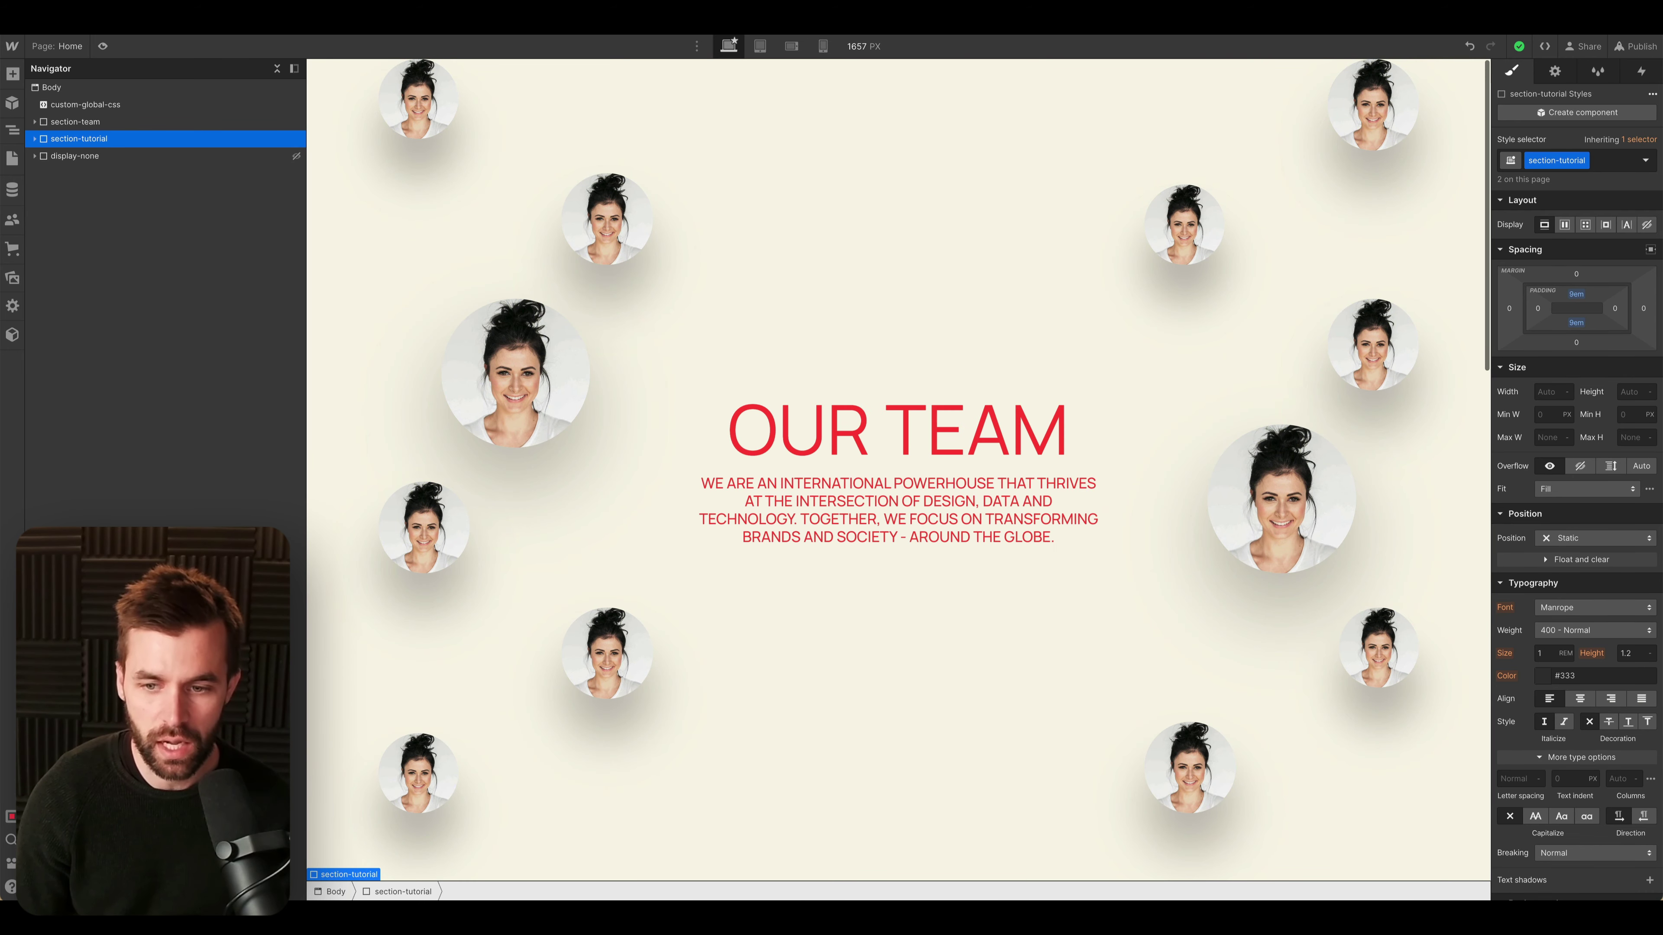
left_click_drag(811, 901, 795, 593)
scroll(811, 514, "down", 3)
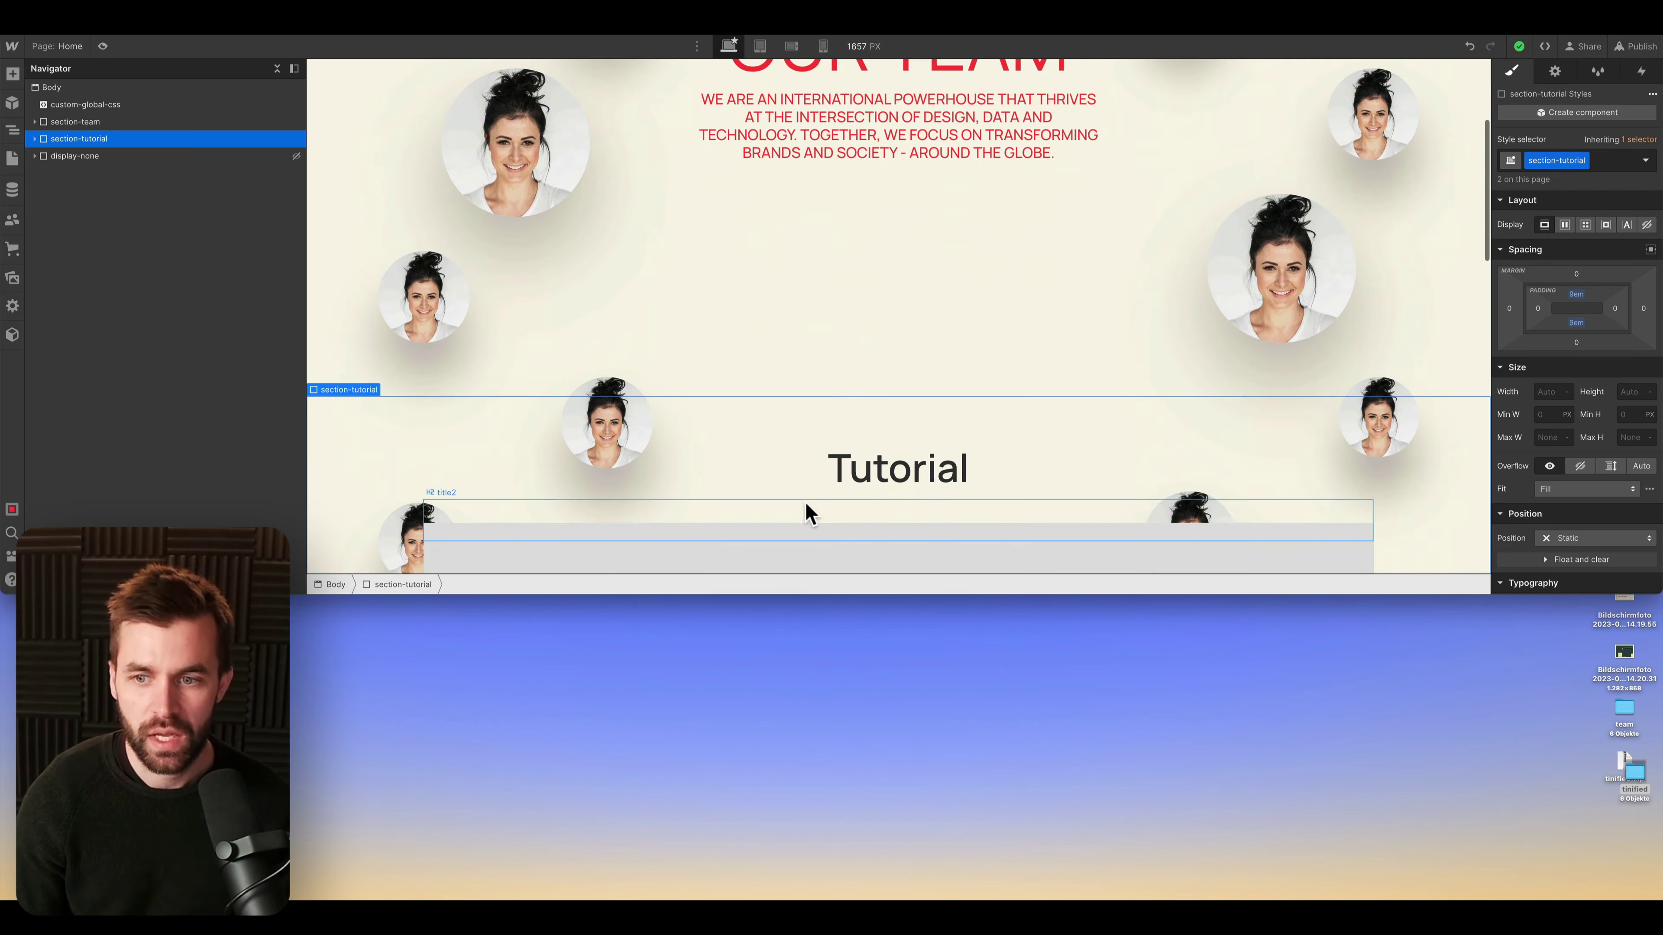
scroll(501, 331, "down", 3)
scroll(728, 456, "down", 4)
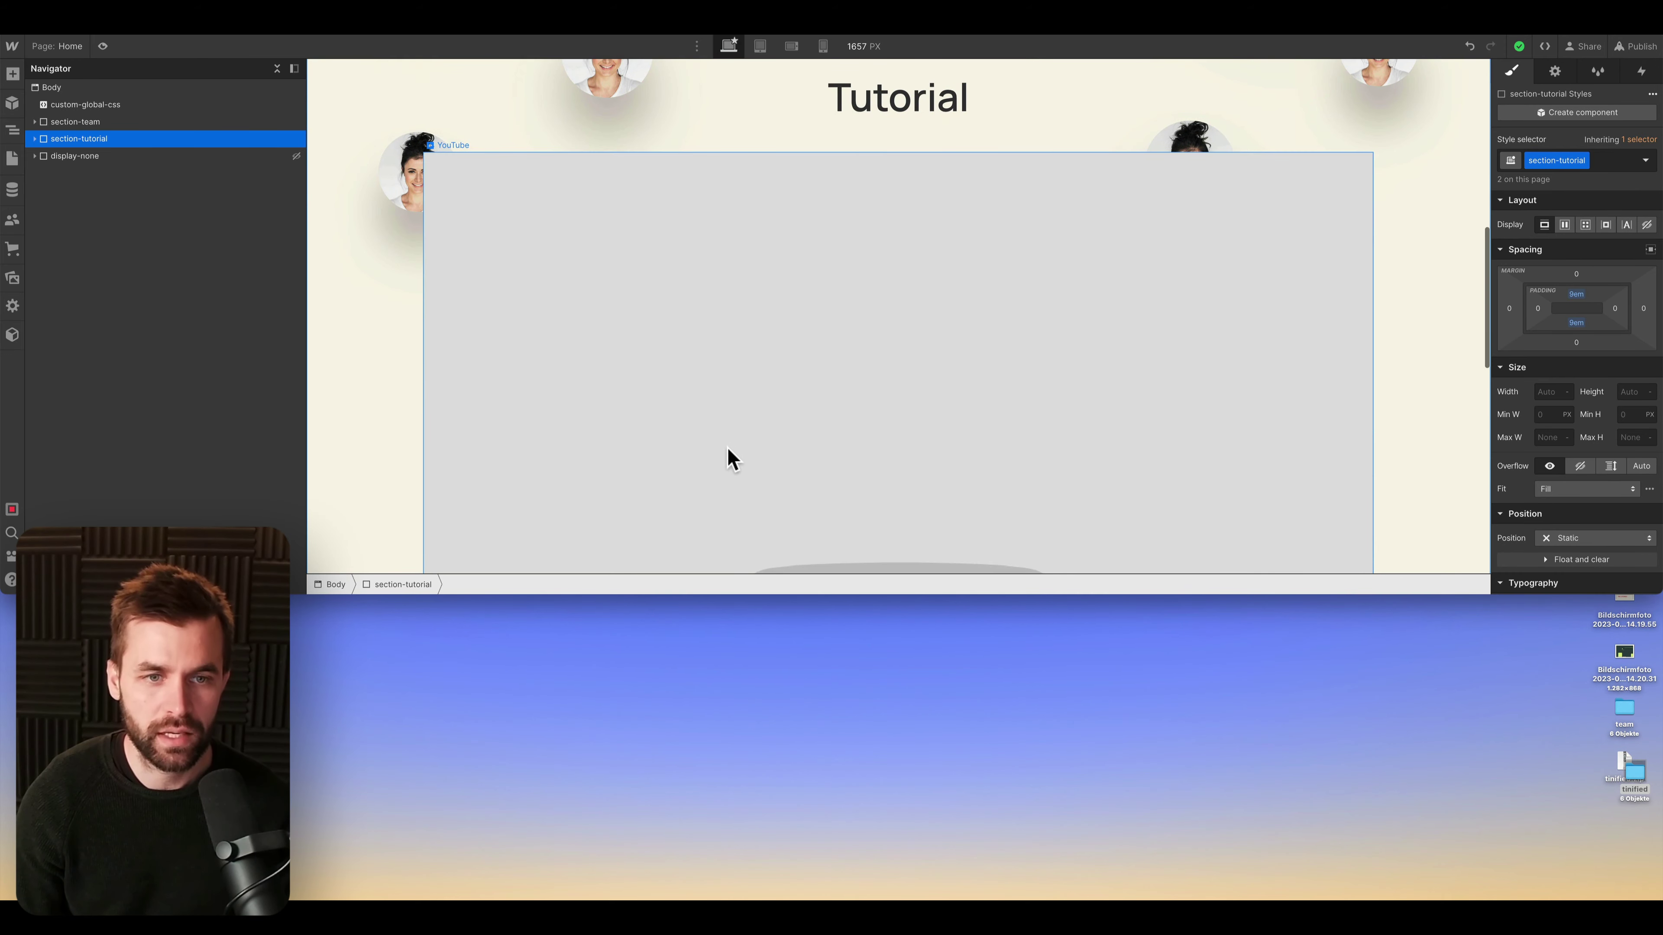
scroll(728, 457, "up", 8)
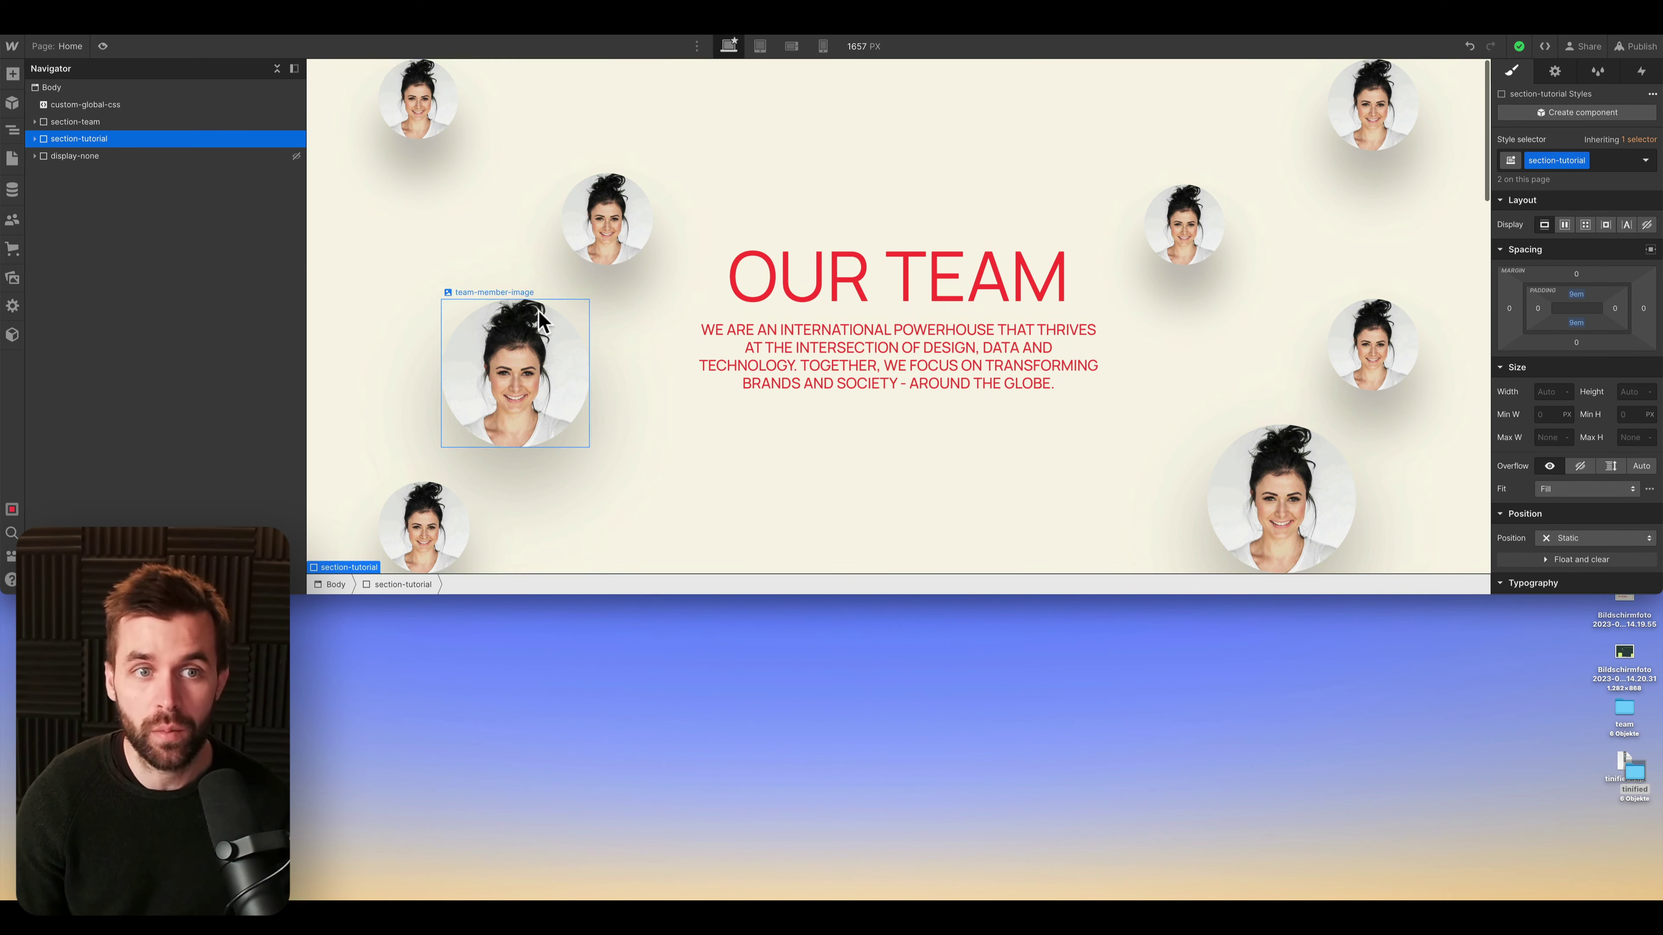
scroll(490, 243, "down", 1)
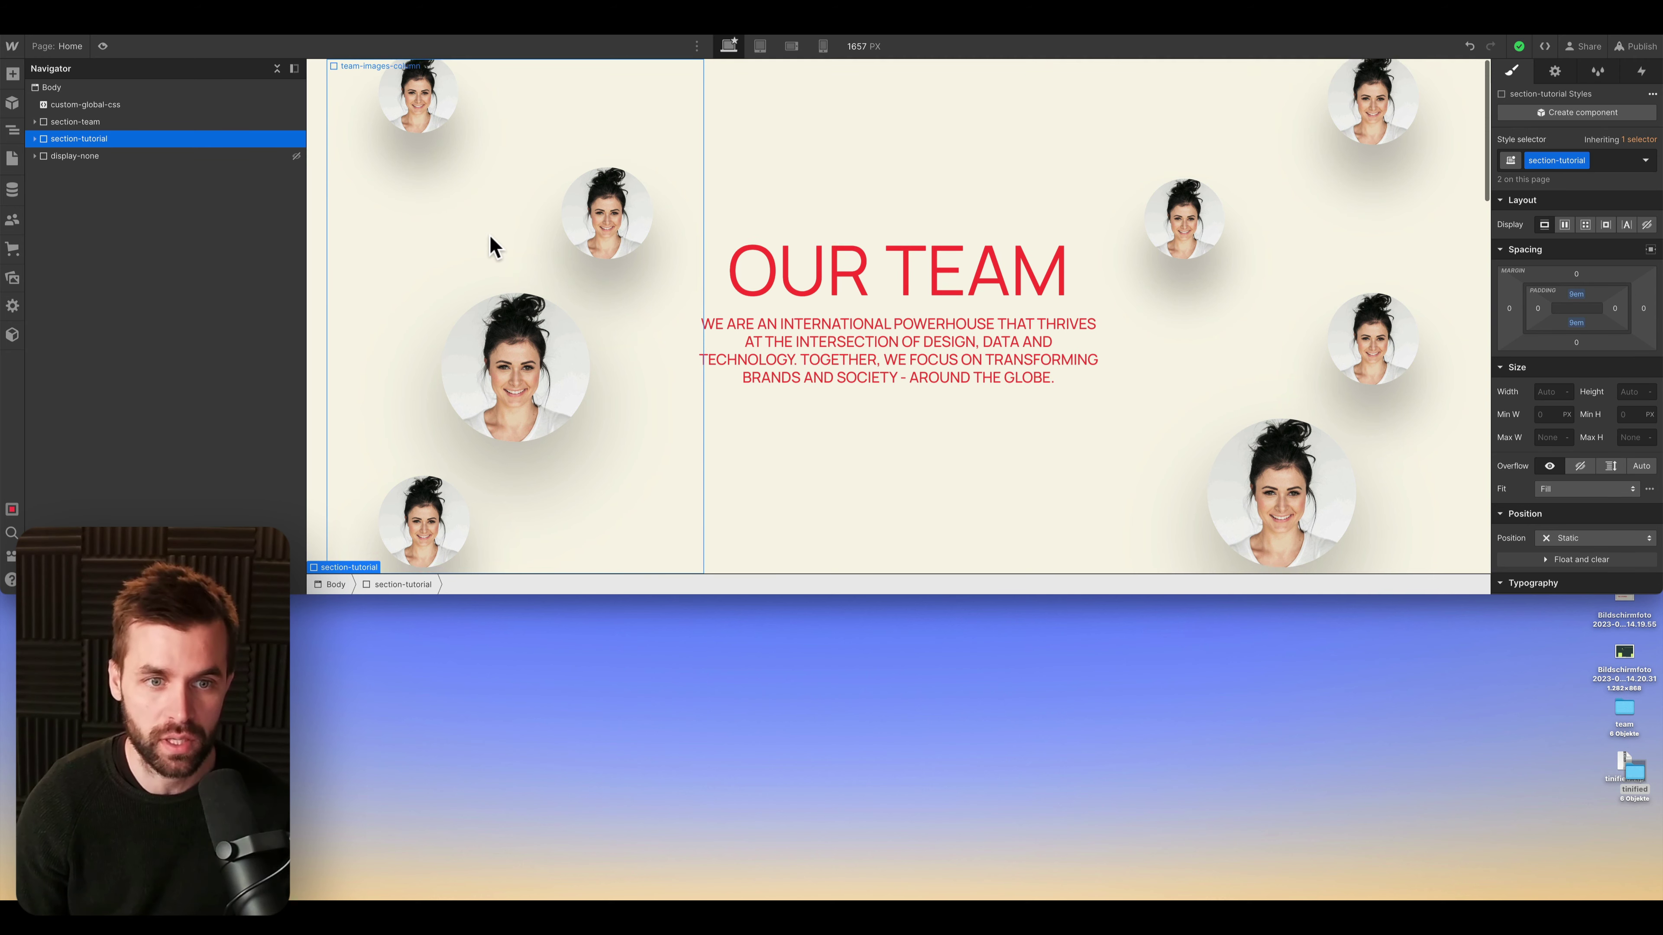
scroll(489, 243, "down", 5)
scroll(551, 316, "down", 2)
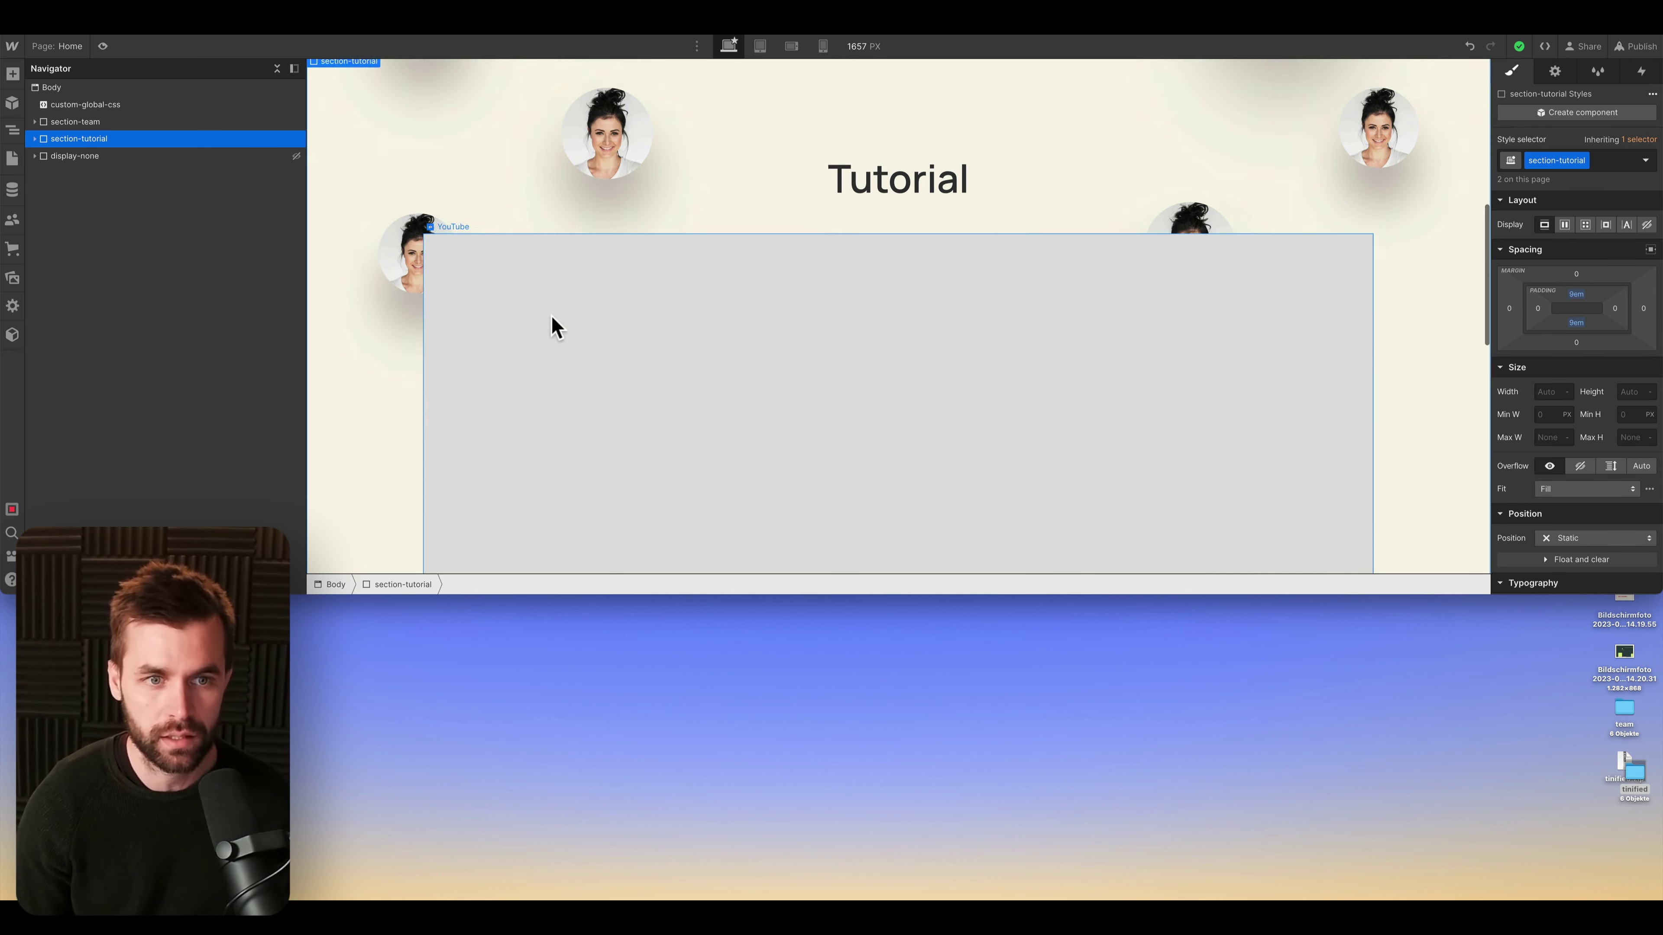
scroll(550, 316, "up", 6)
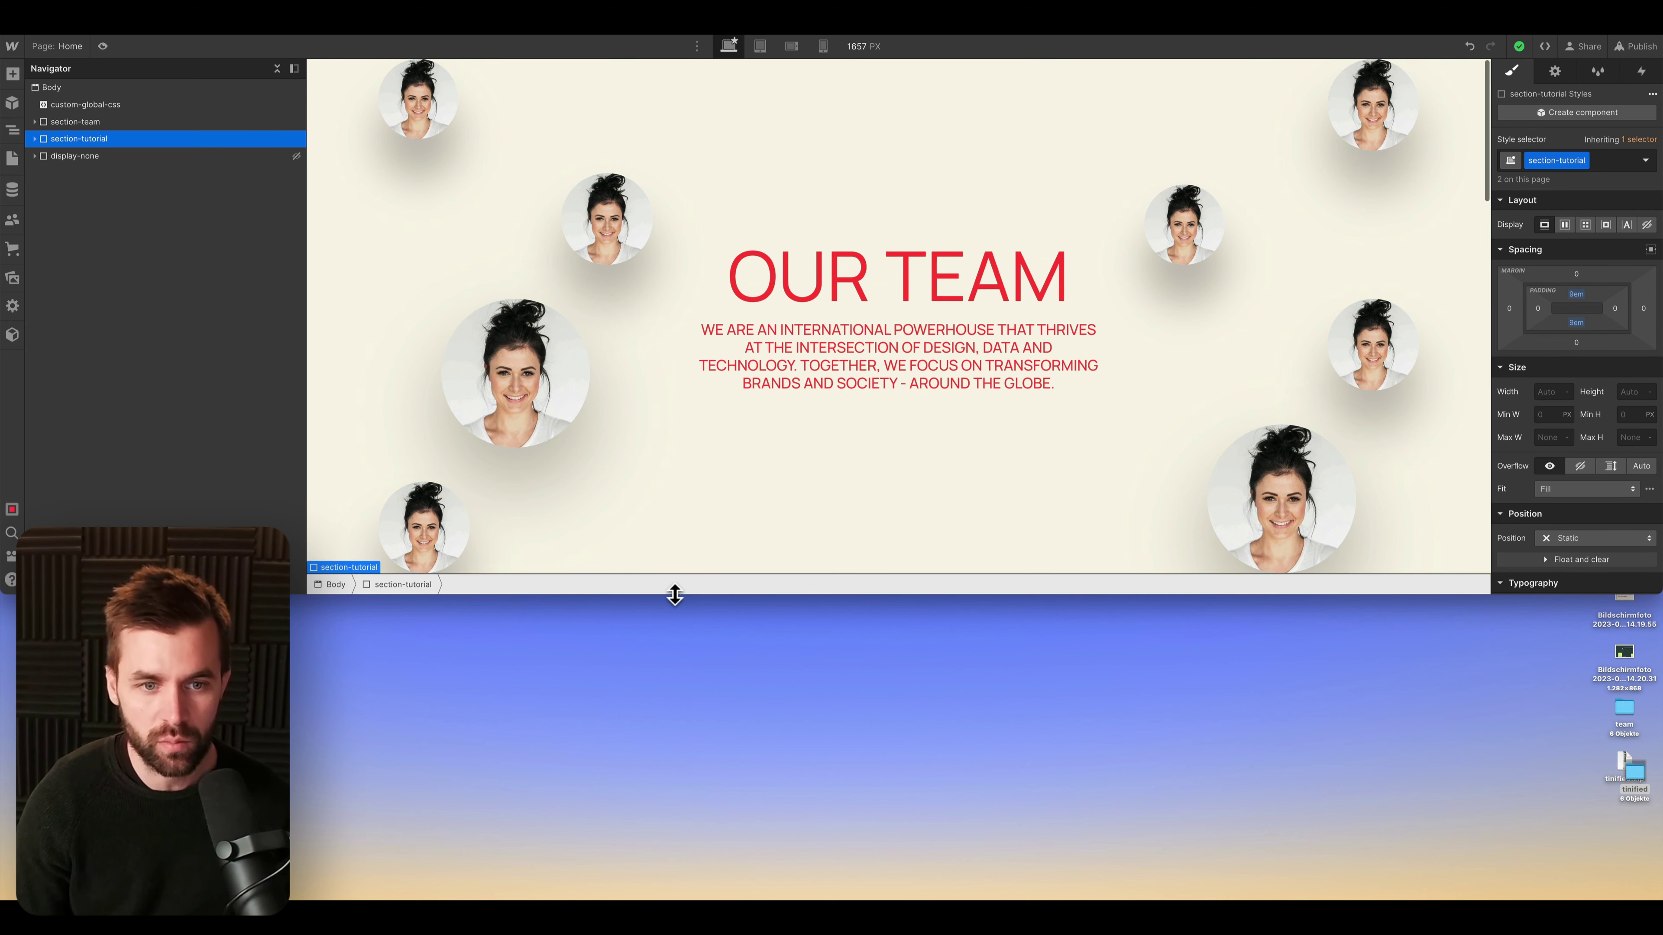
left_click_drag(674, 595, 641, 895)
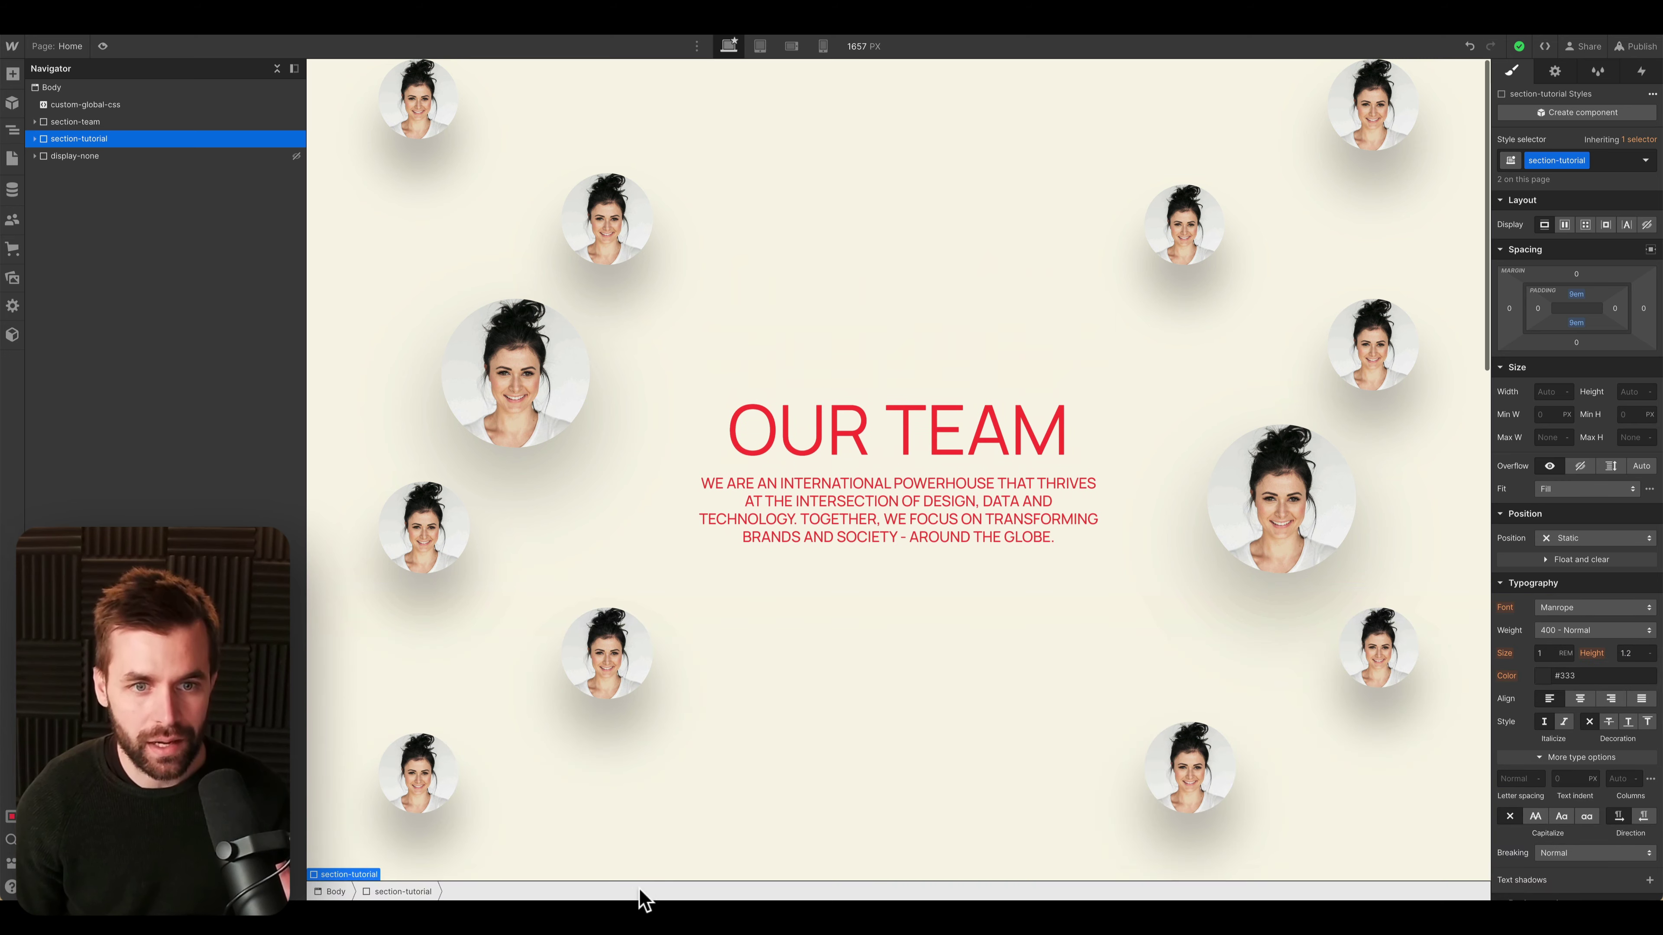
- Reset the position of team-images-wrapper inside team-intro-wrapper to static and set its width to 100%
left_click(44, 124)
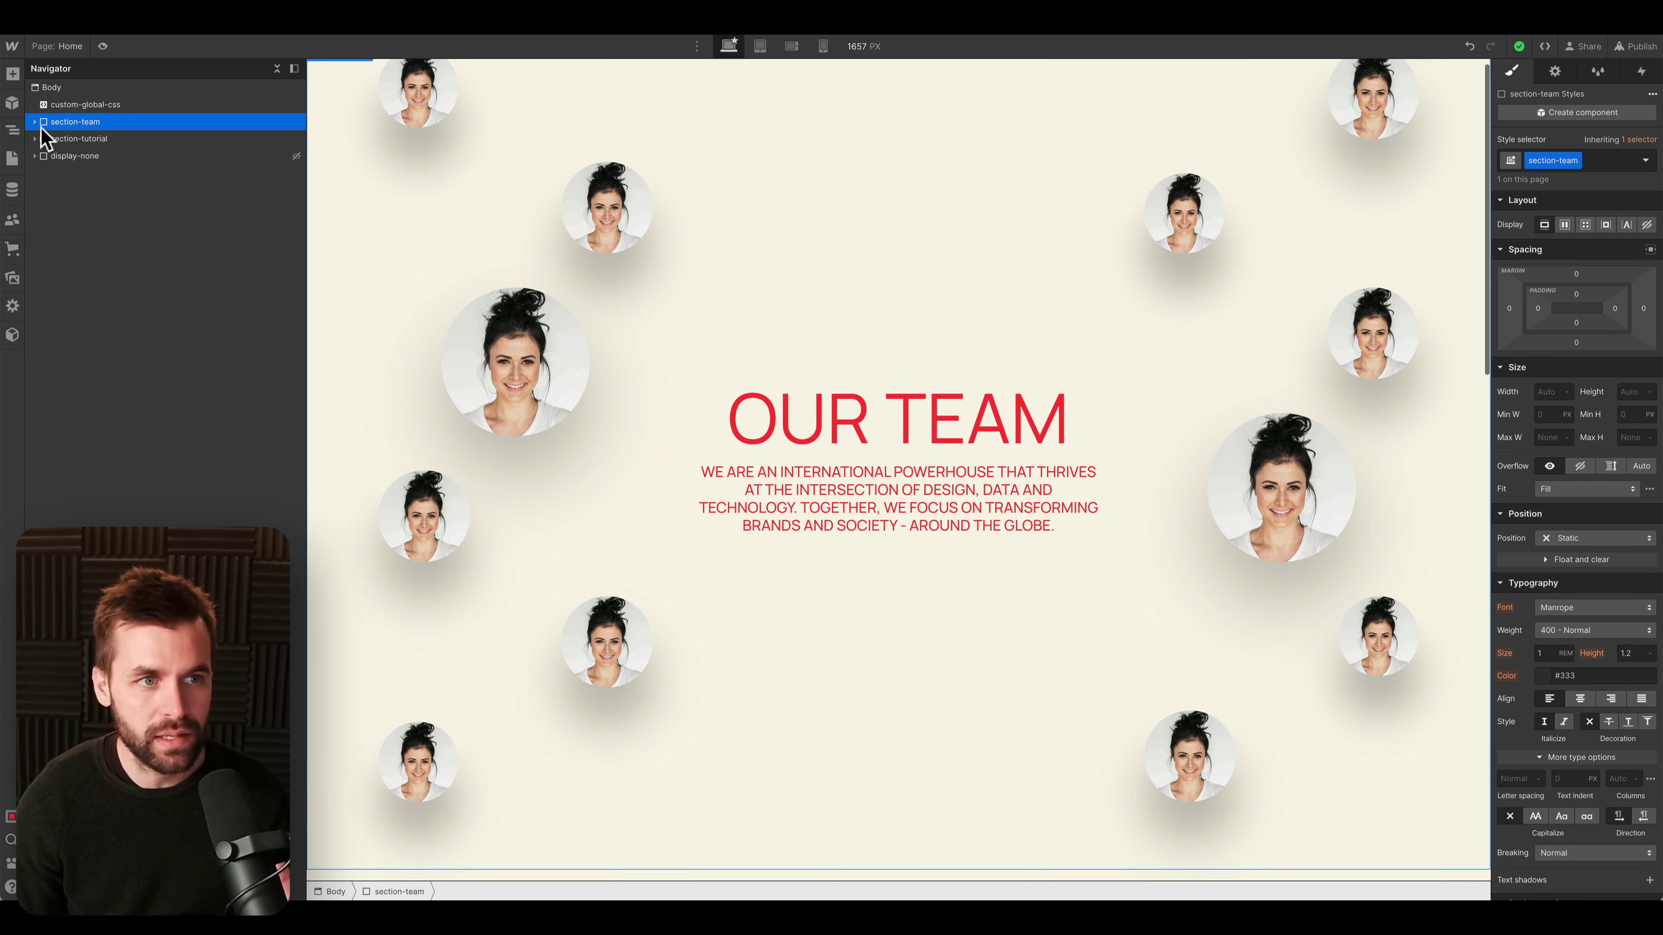
left_click(36, 122)
left_click(80, 139)
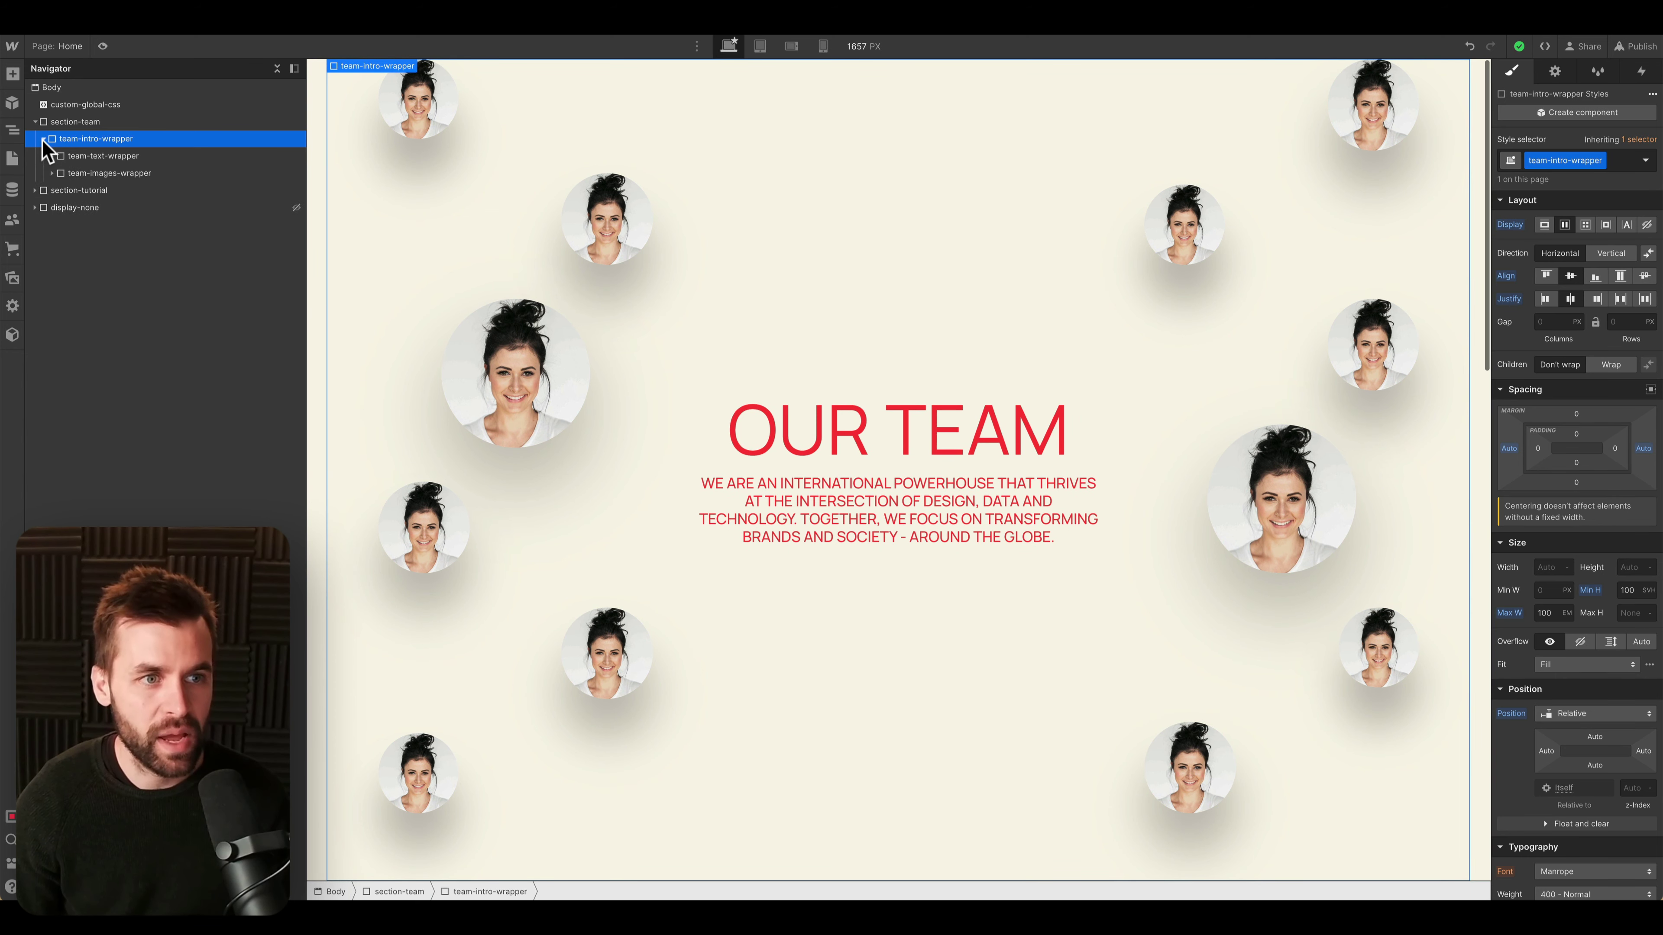
left_click(81, 174)
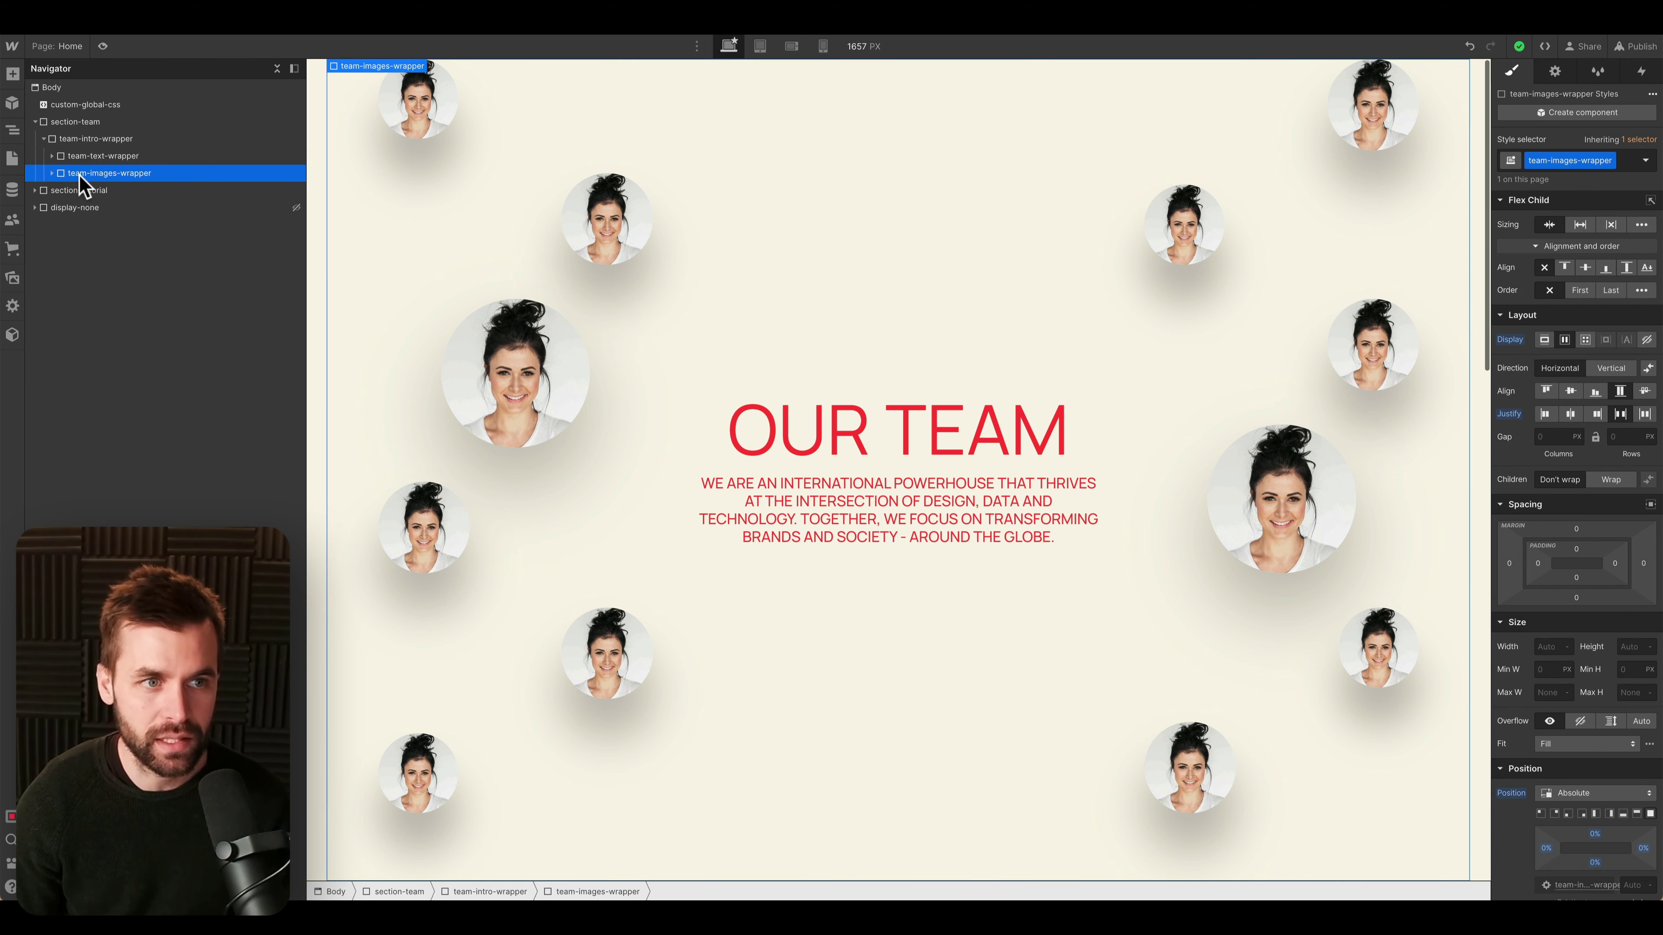
left_click(1515, 794, "alt")
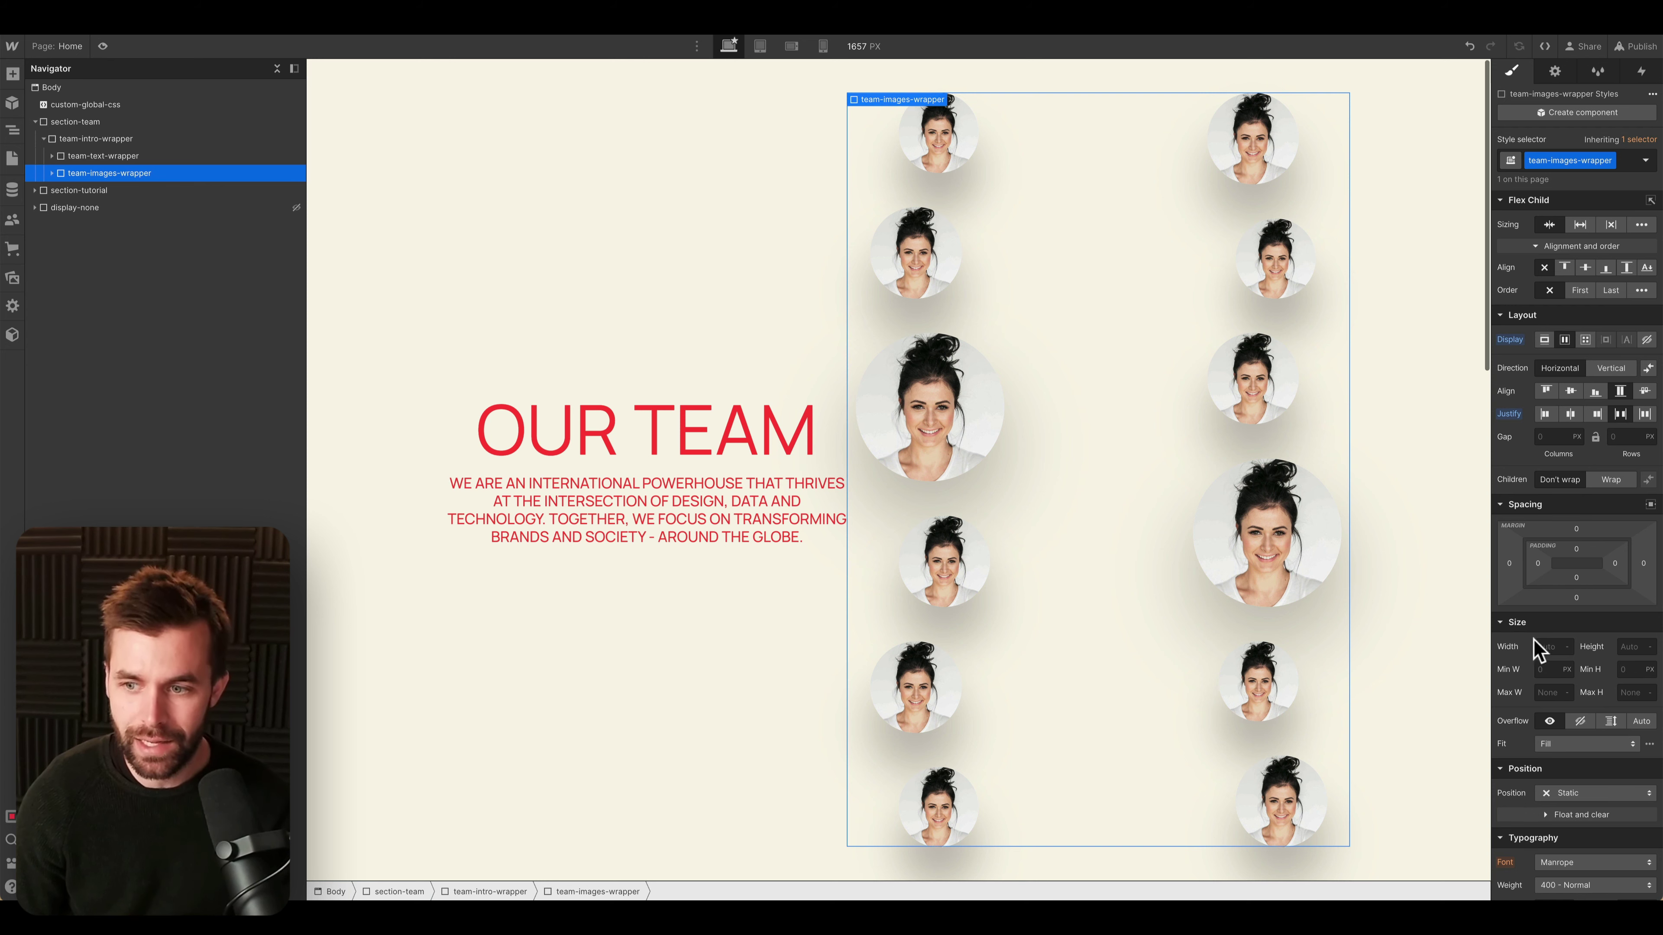
type("100%")
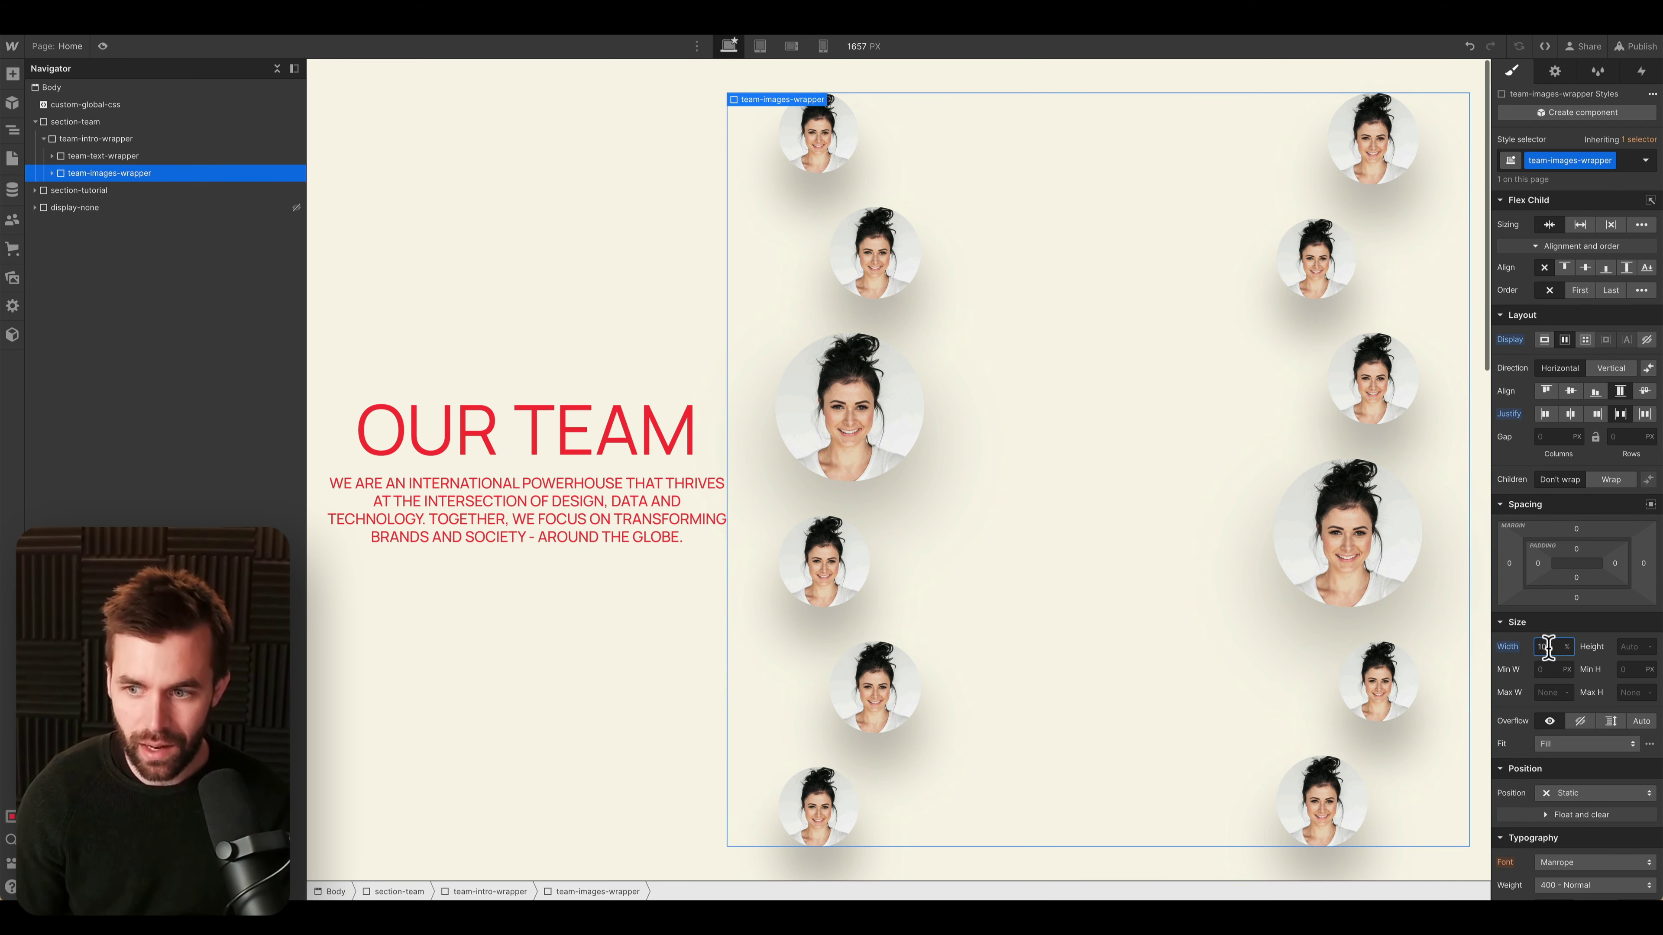
- Set team-text-wrapper to absolute position and check the section's layout at a reduced browser window height
left_click(146, 157)
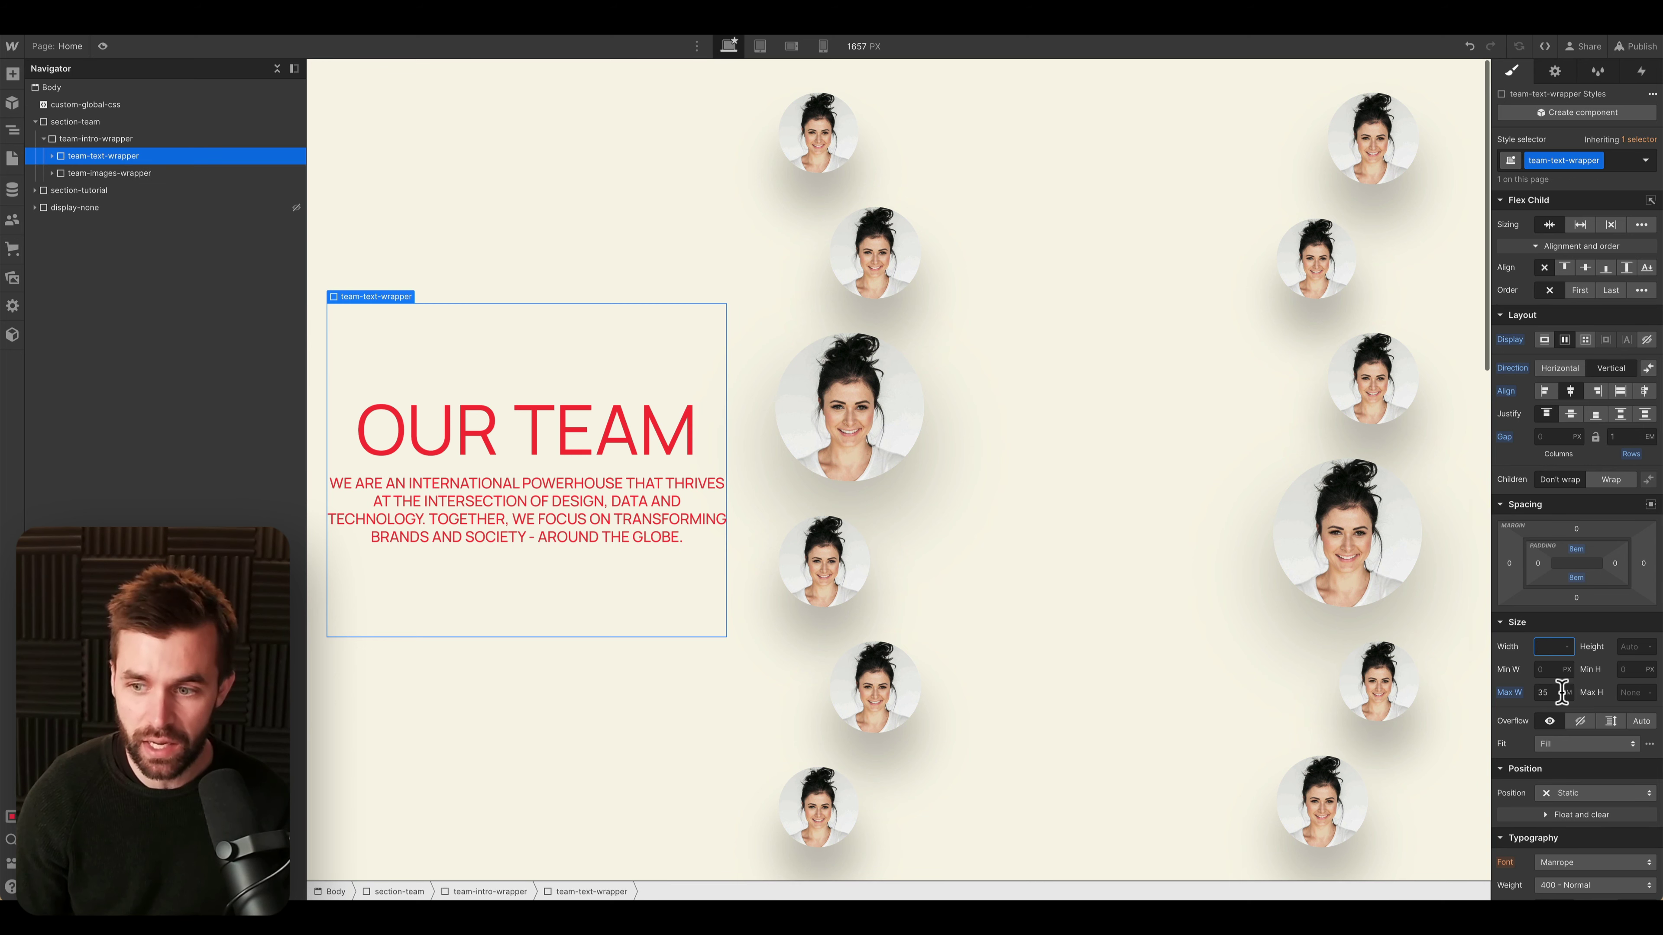
left_click(1586, 789)
left_click(1586, 795)
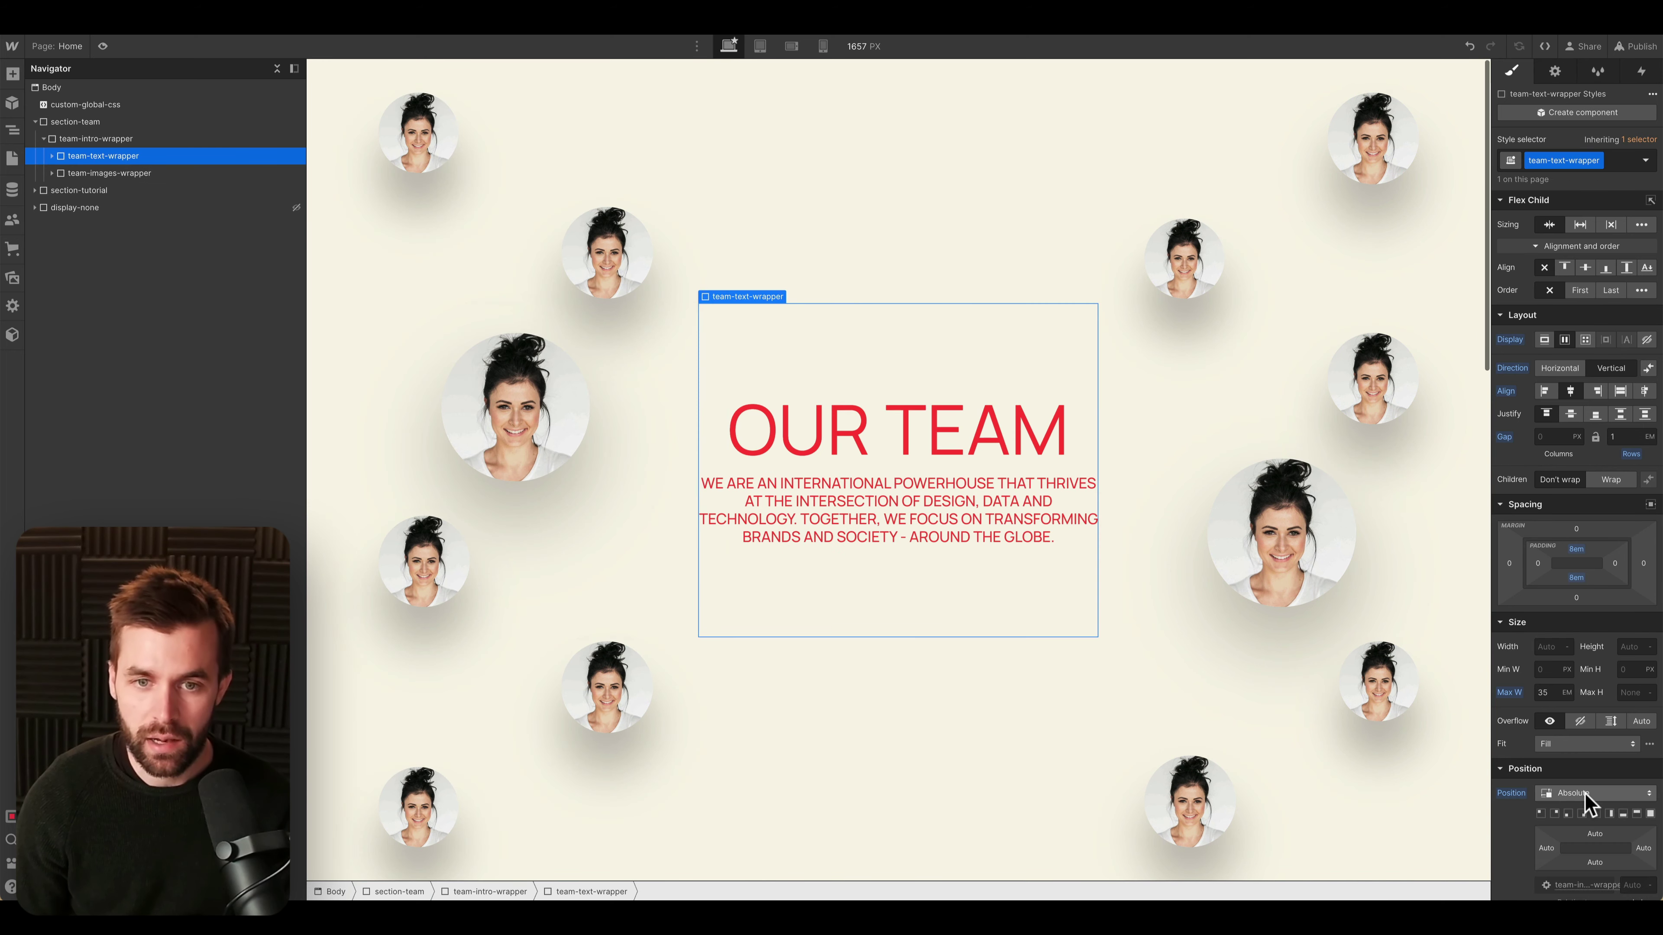
scroll(753, 852, "down", 5)
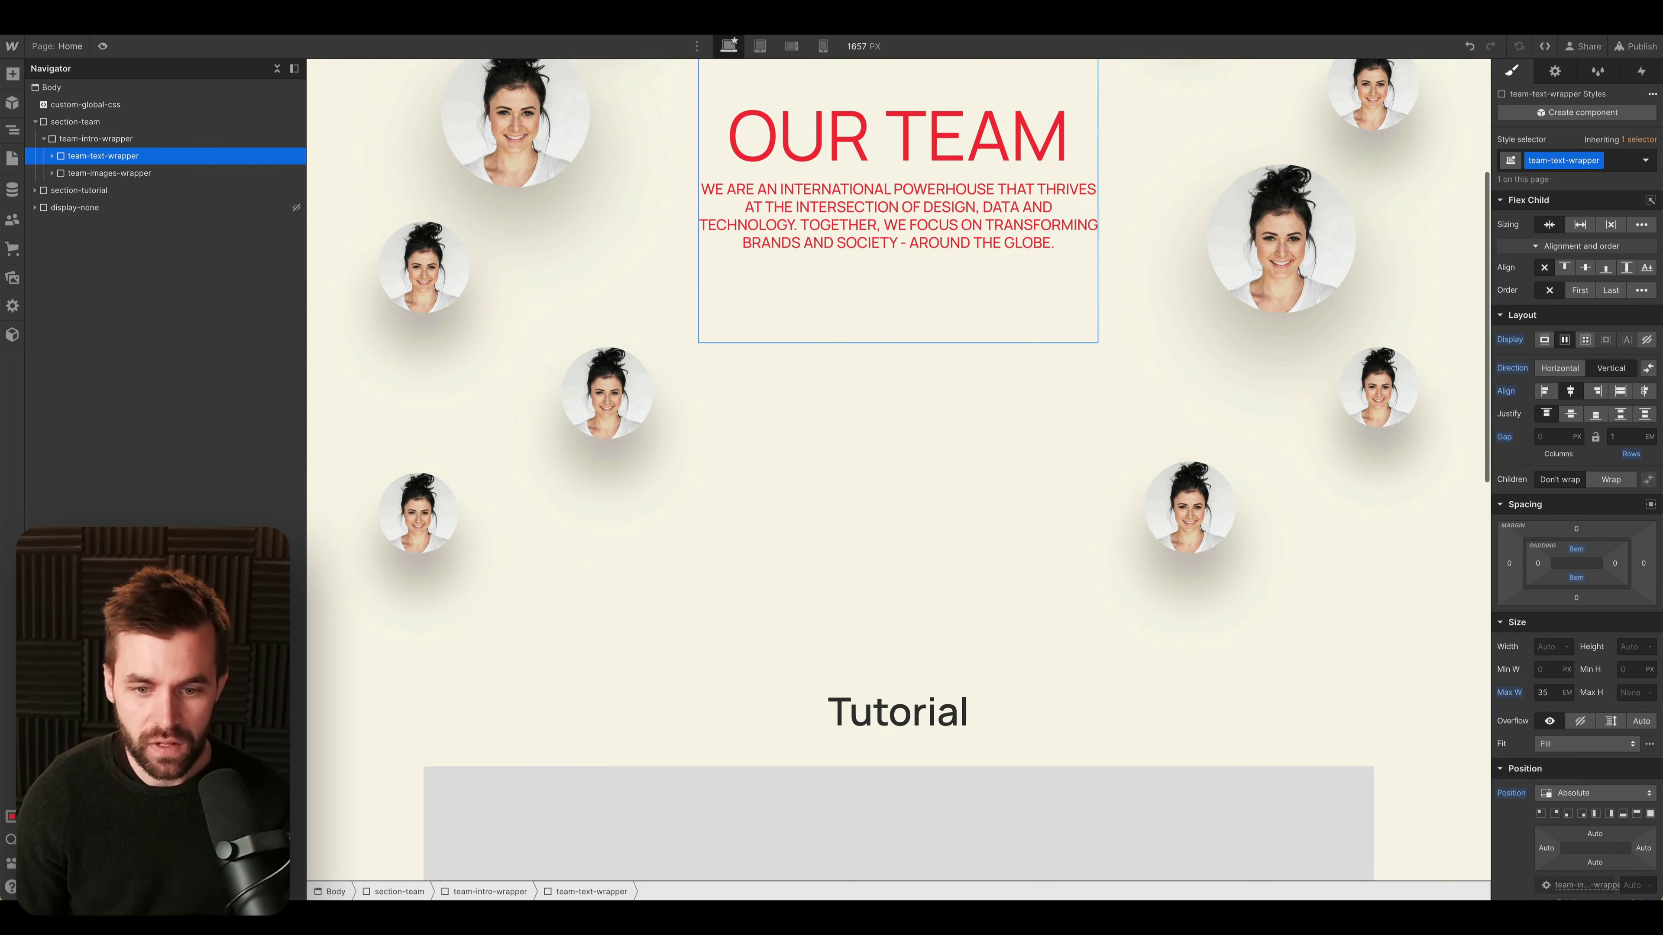
left_click_drag(812, 898, 791, 648)
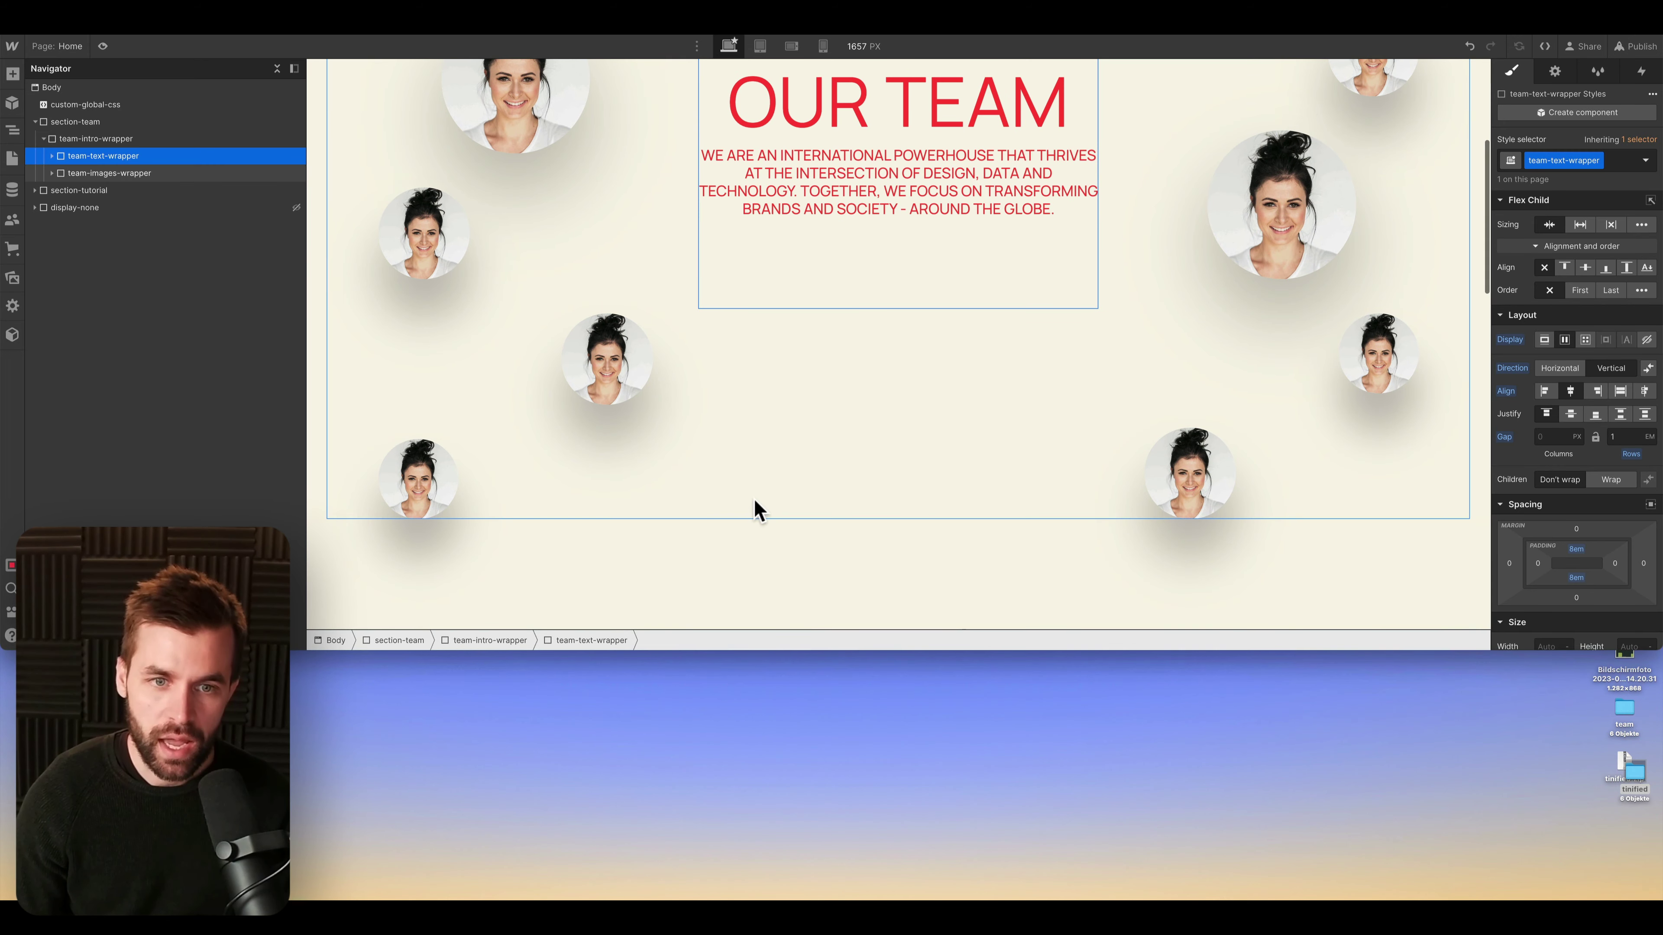
scroll(763, 530, "up", 4)
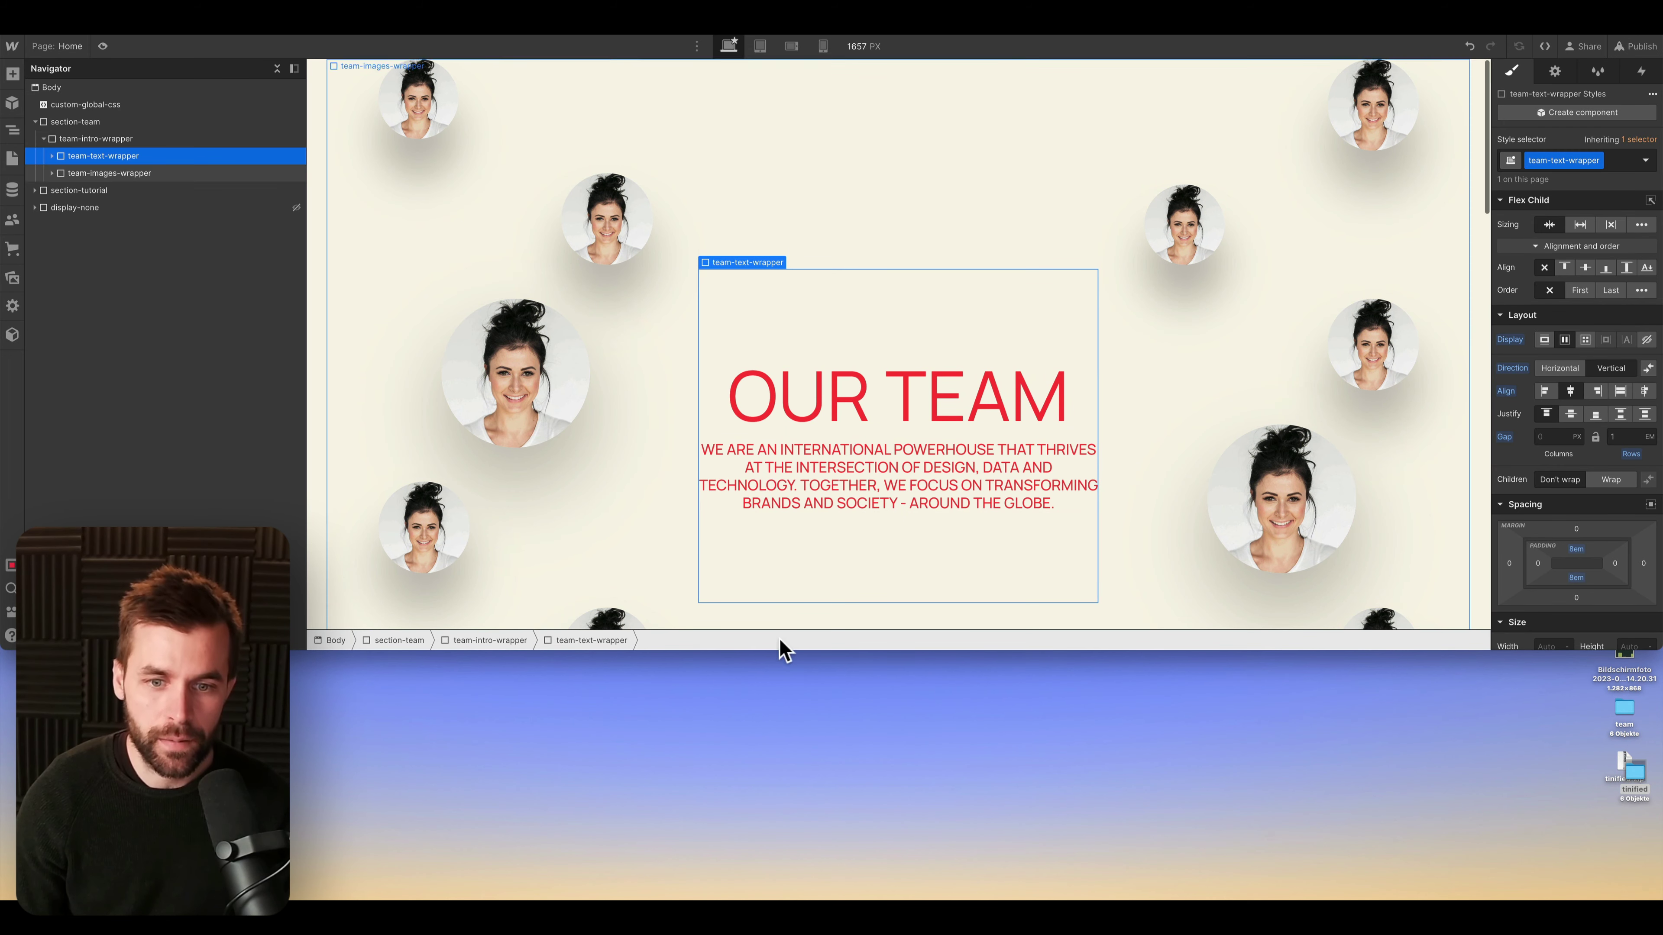
double_click(772, 650)
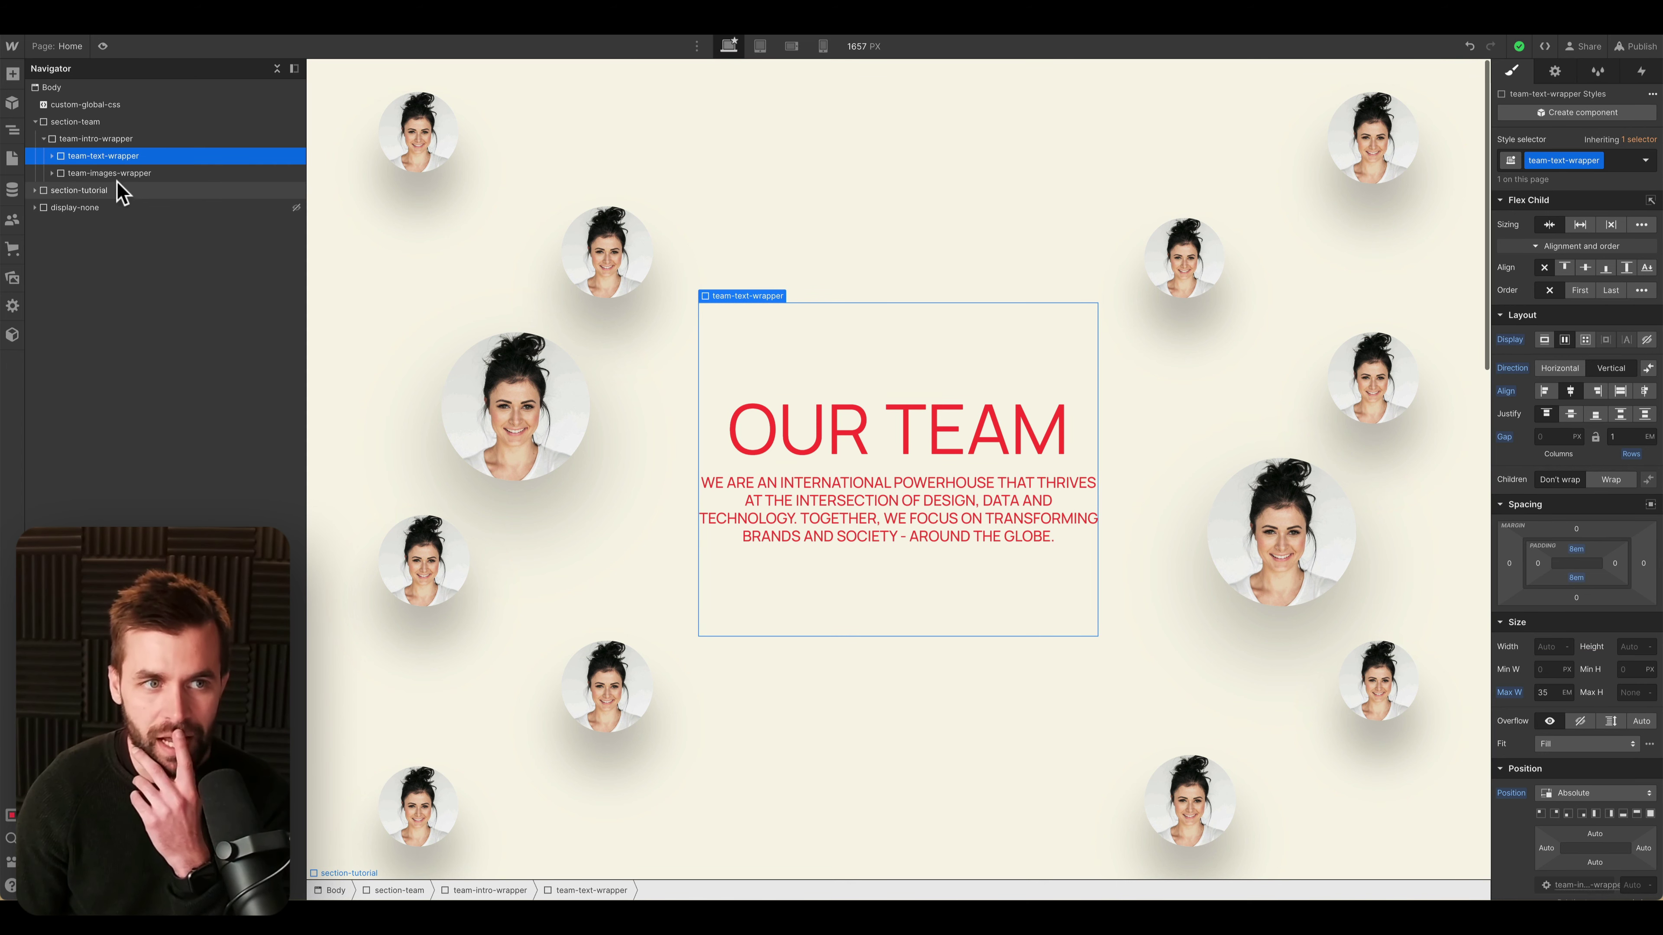
- Try sticky and fixed positioning on team-text-wrapper, and return it to absolute
left_click(1576, 796)
left_click(1581, 835)
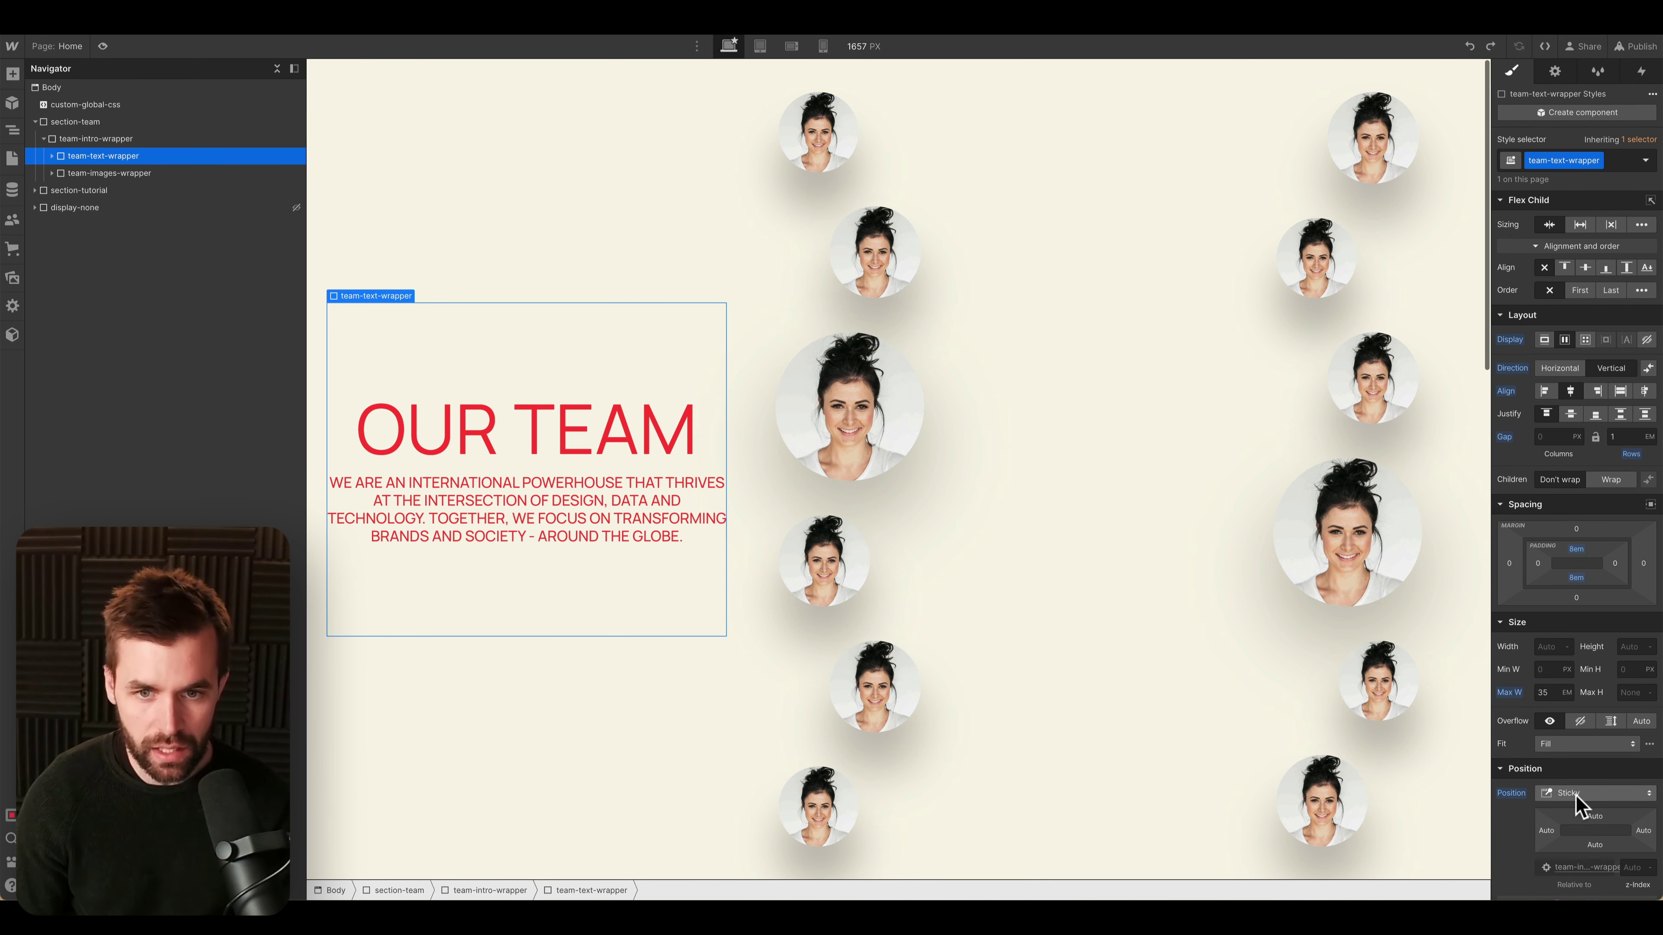
left_click(1576, 795)
left_click(1576, 772)
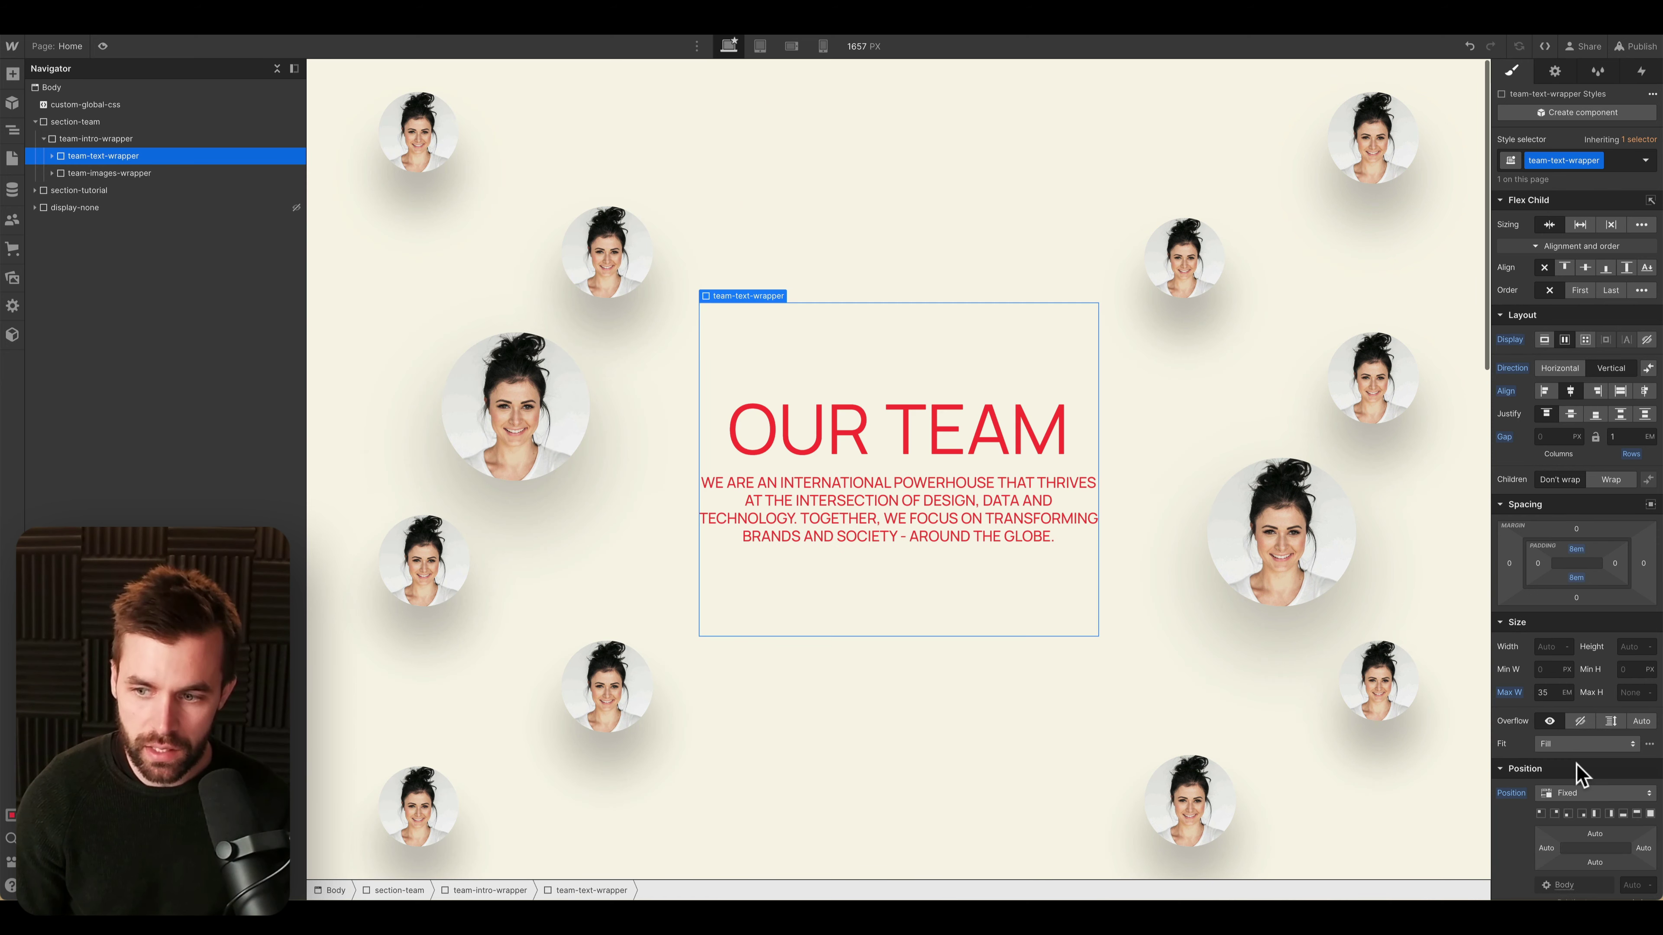
left_click(1576, 796)
left_click(1578, 778)
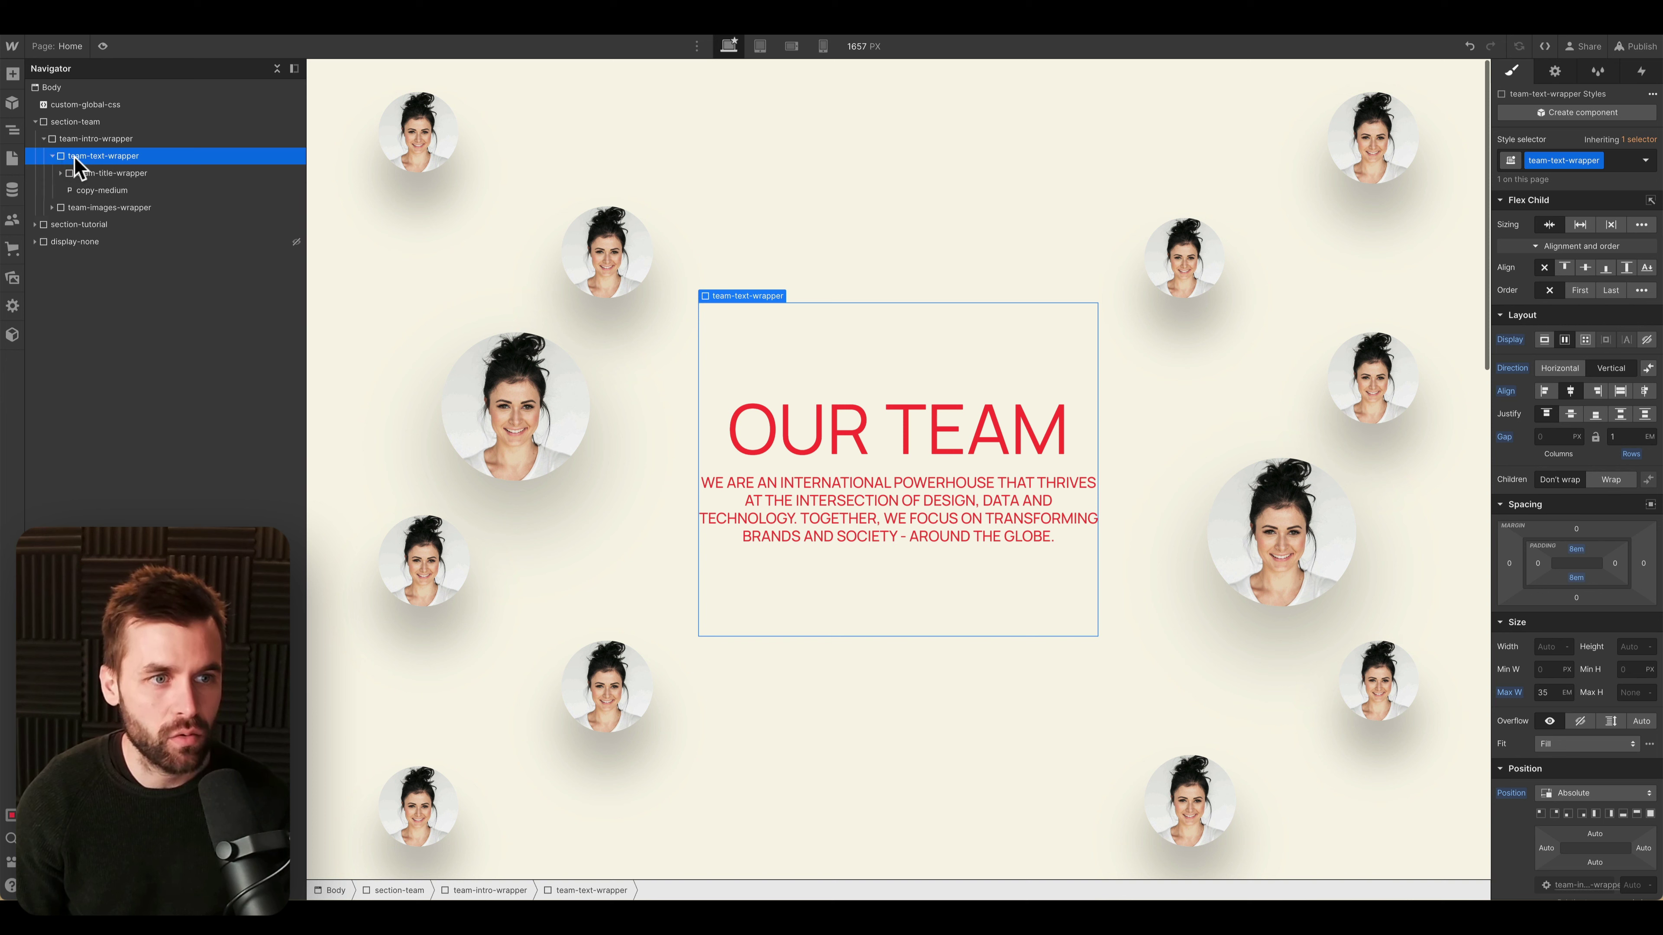
- Add a Div Block inside team-text-wrapper and give it the class team-text-sticky
key("ctrl+k")
type("div")
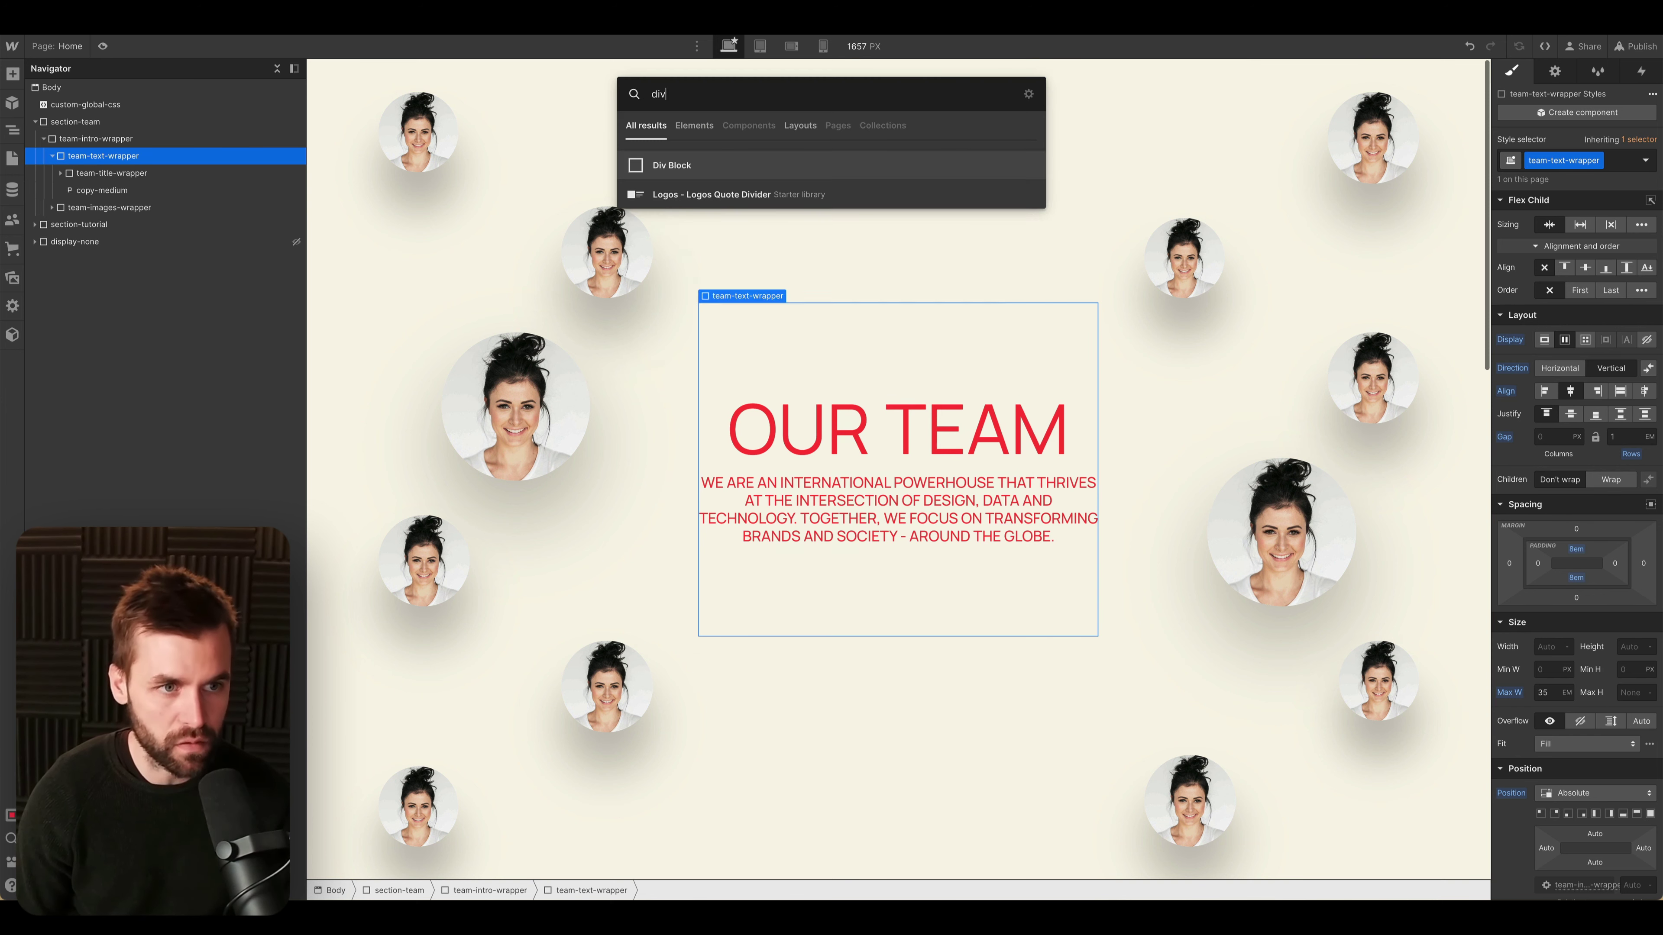
key("Return")
key("ctrl+Return")
type("team-text-")
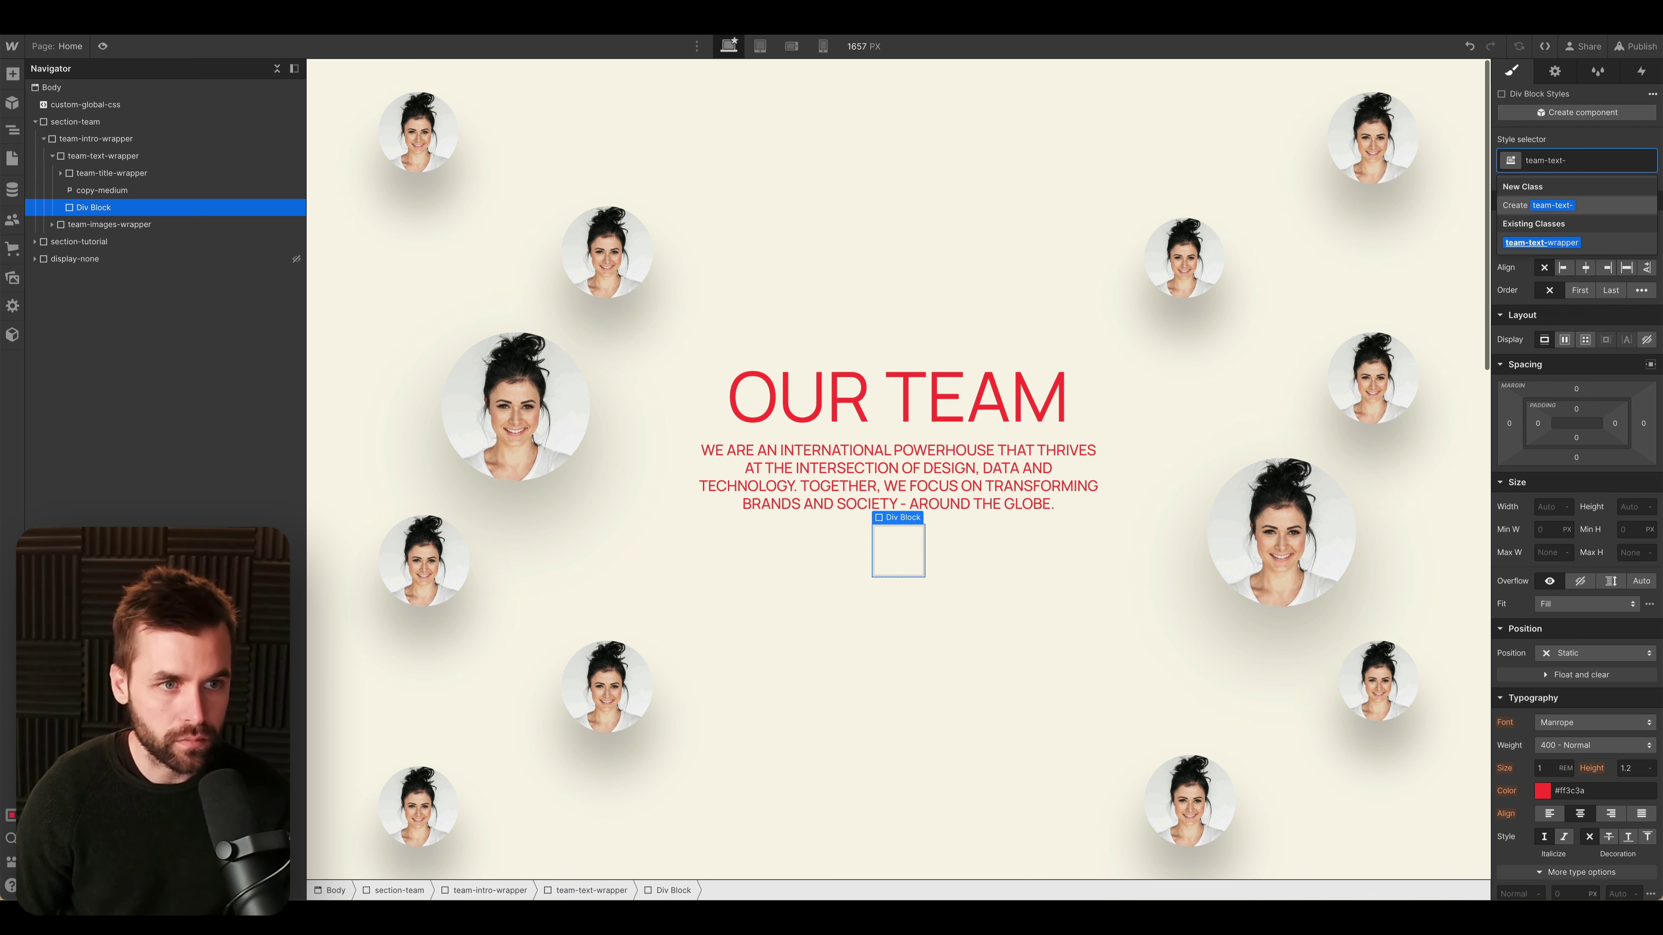
type("inner")
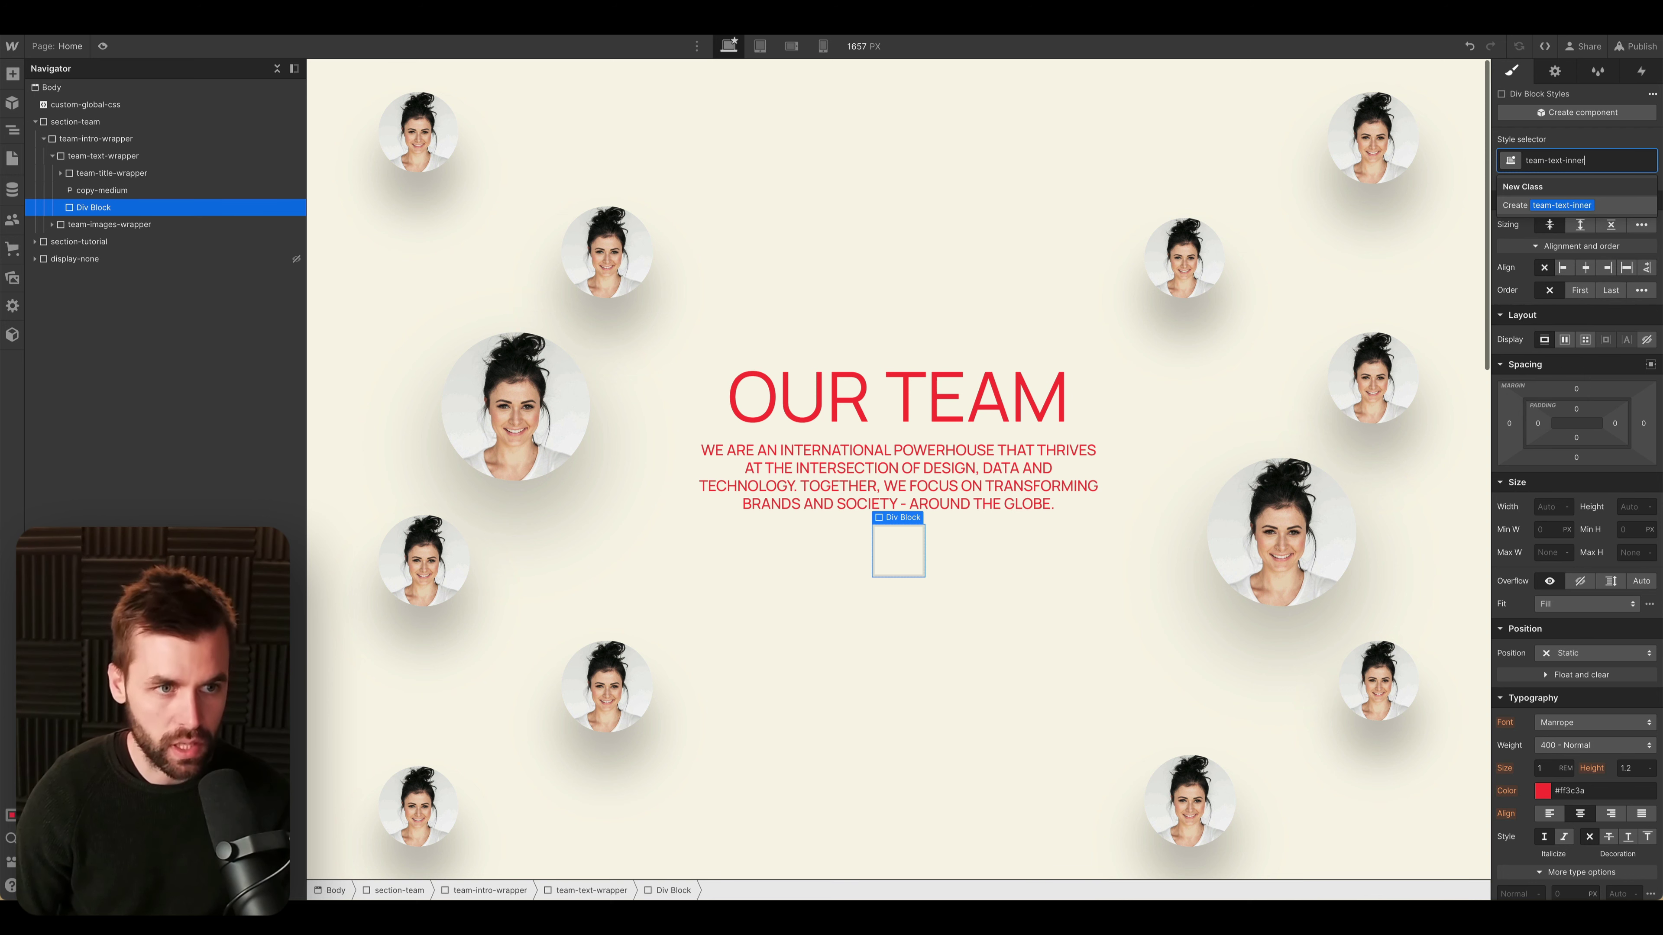
key("Return")
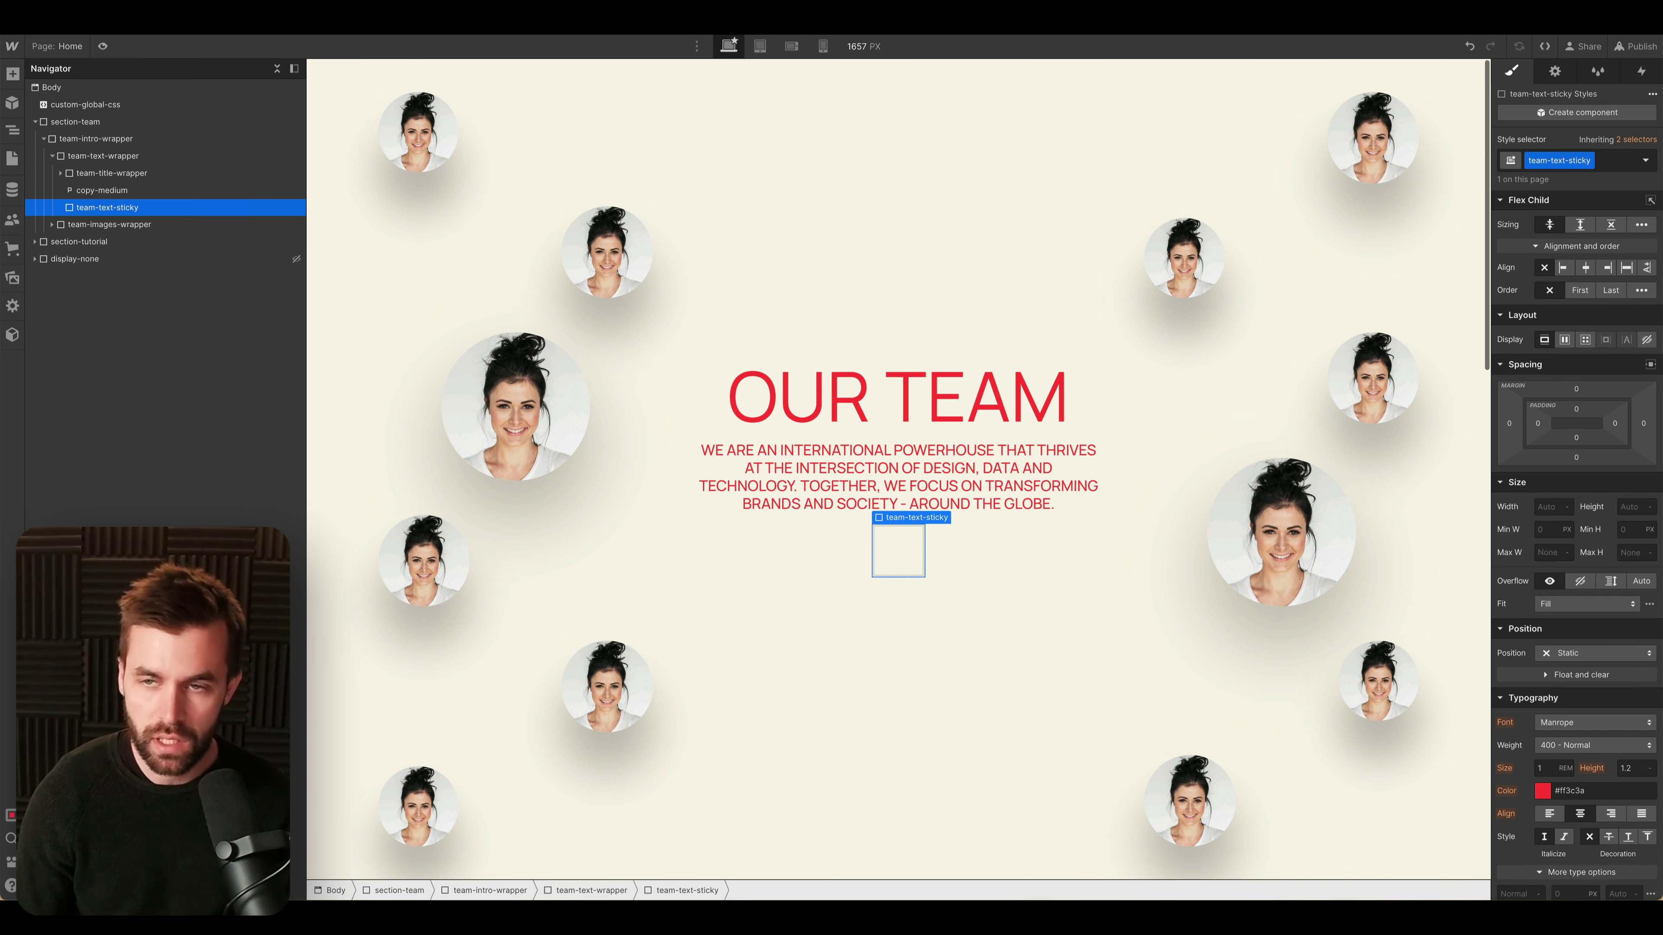
- Nest team-title-wrapper and copy-medium inside the team-text-sticky div
mouse_move(134, 191)
left_mouse_down()
mouse_move(137, 209)
mouse_move(123, 187)
left_mouse_up()
left_click(127, 177)
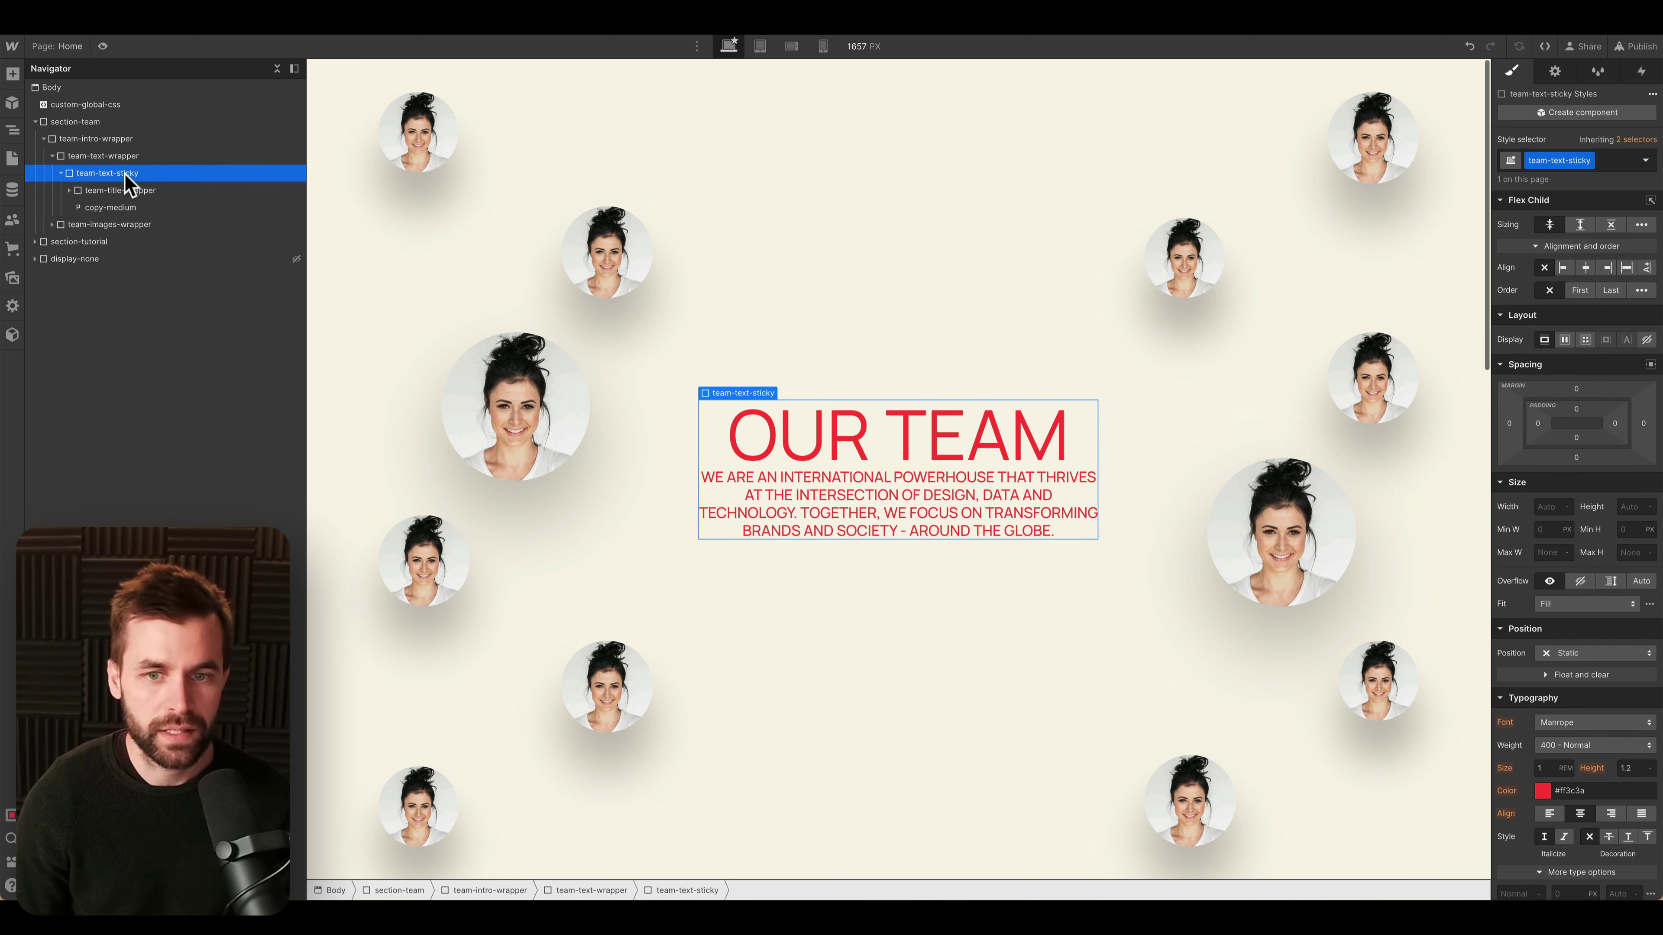
- Set the height of team-text-wrapper to 100% and check how far it extends towards the tutorial section
left_click(130, 156)
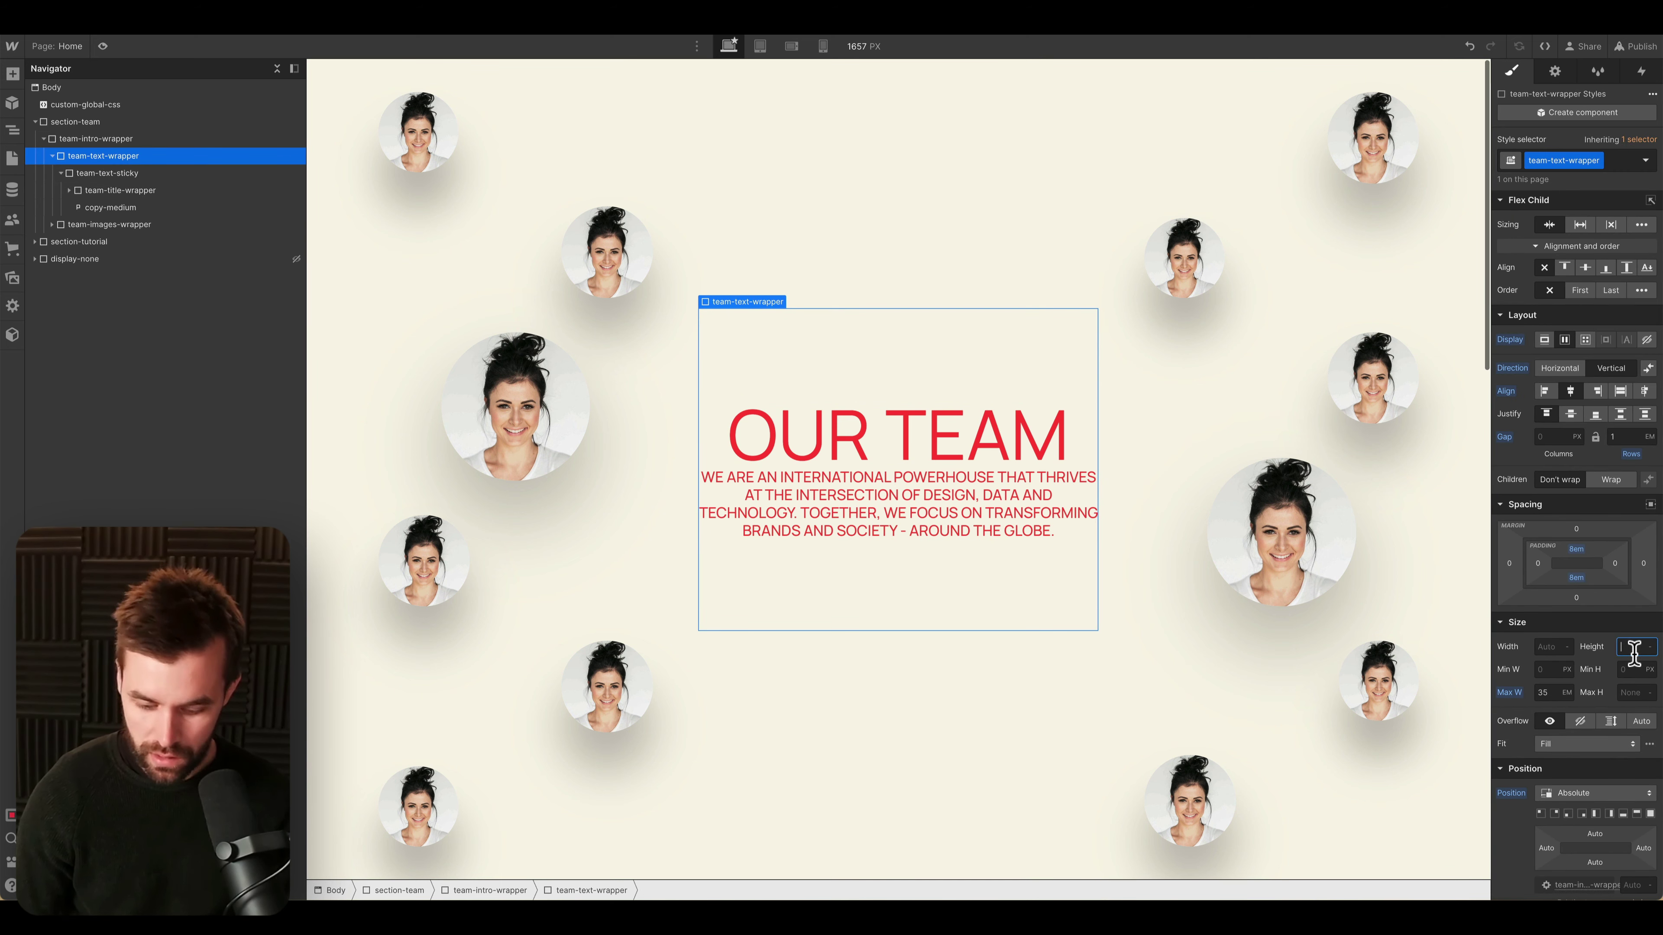
type("100%")
key("Return")
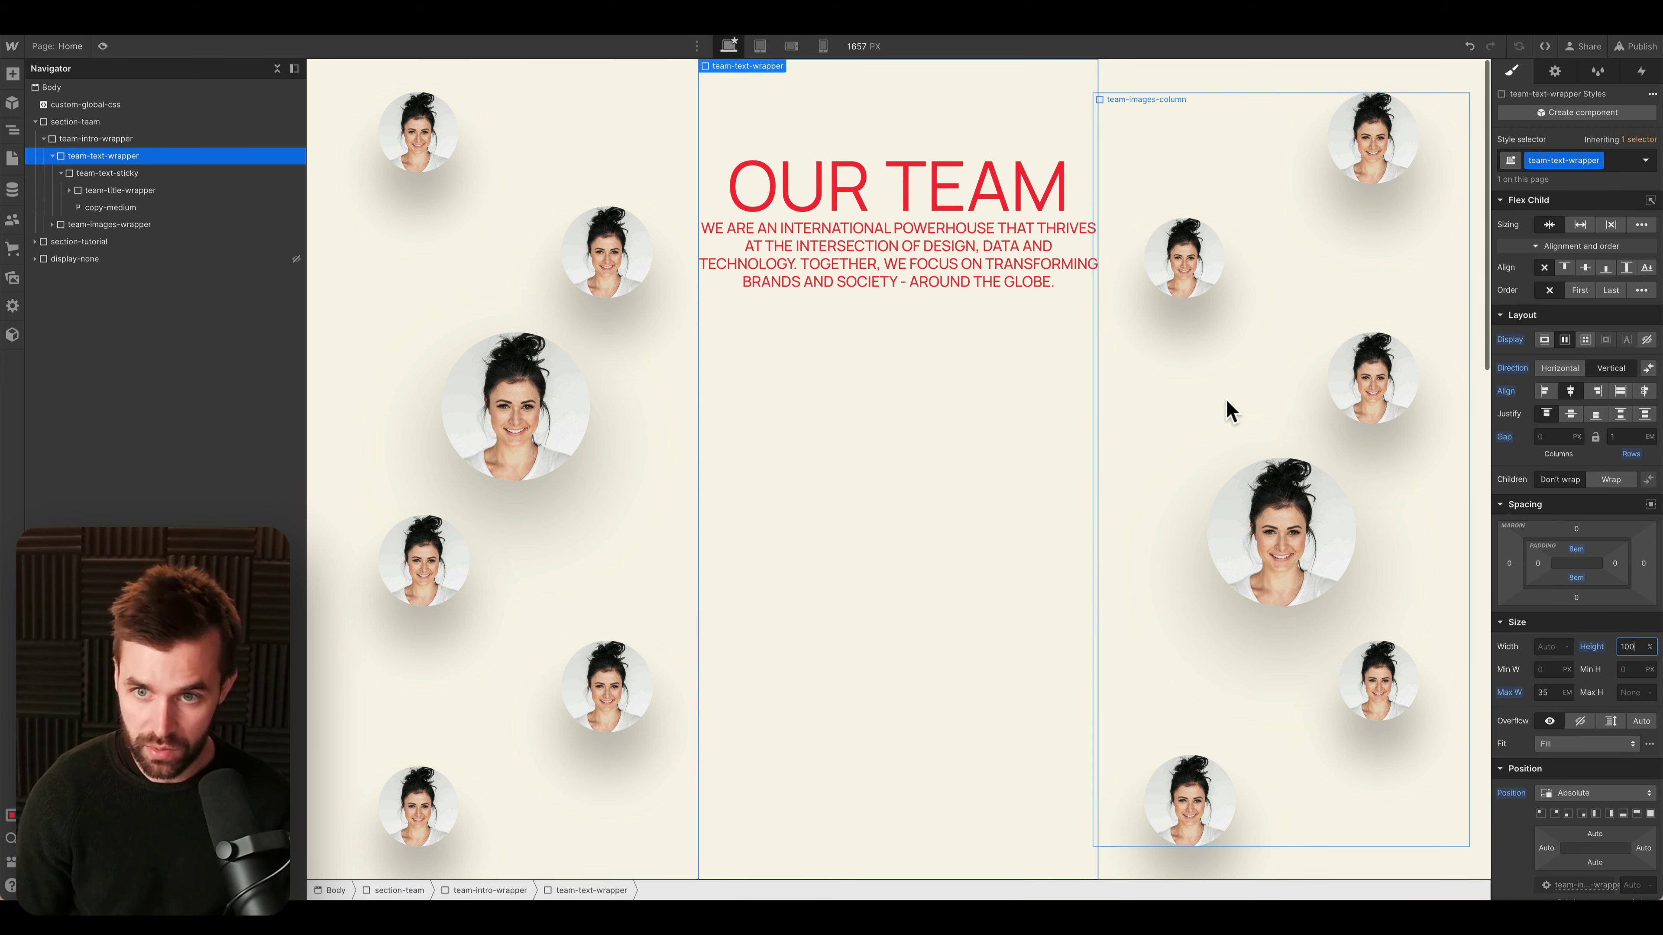
scroll(895, 410, "down", 6)
scroll(883, 431, "up", 6)
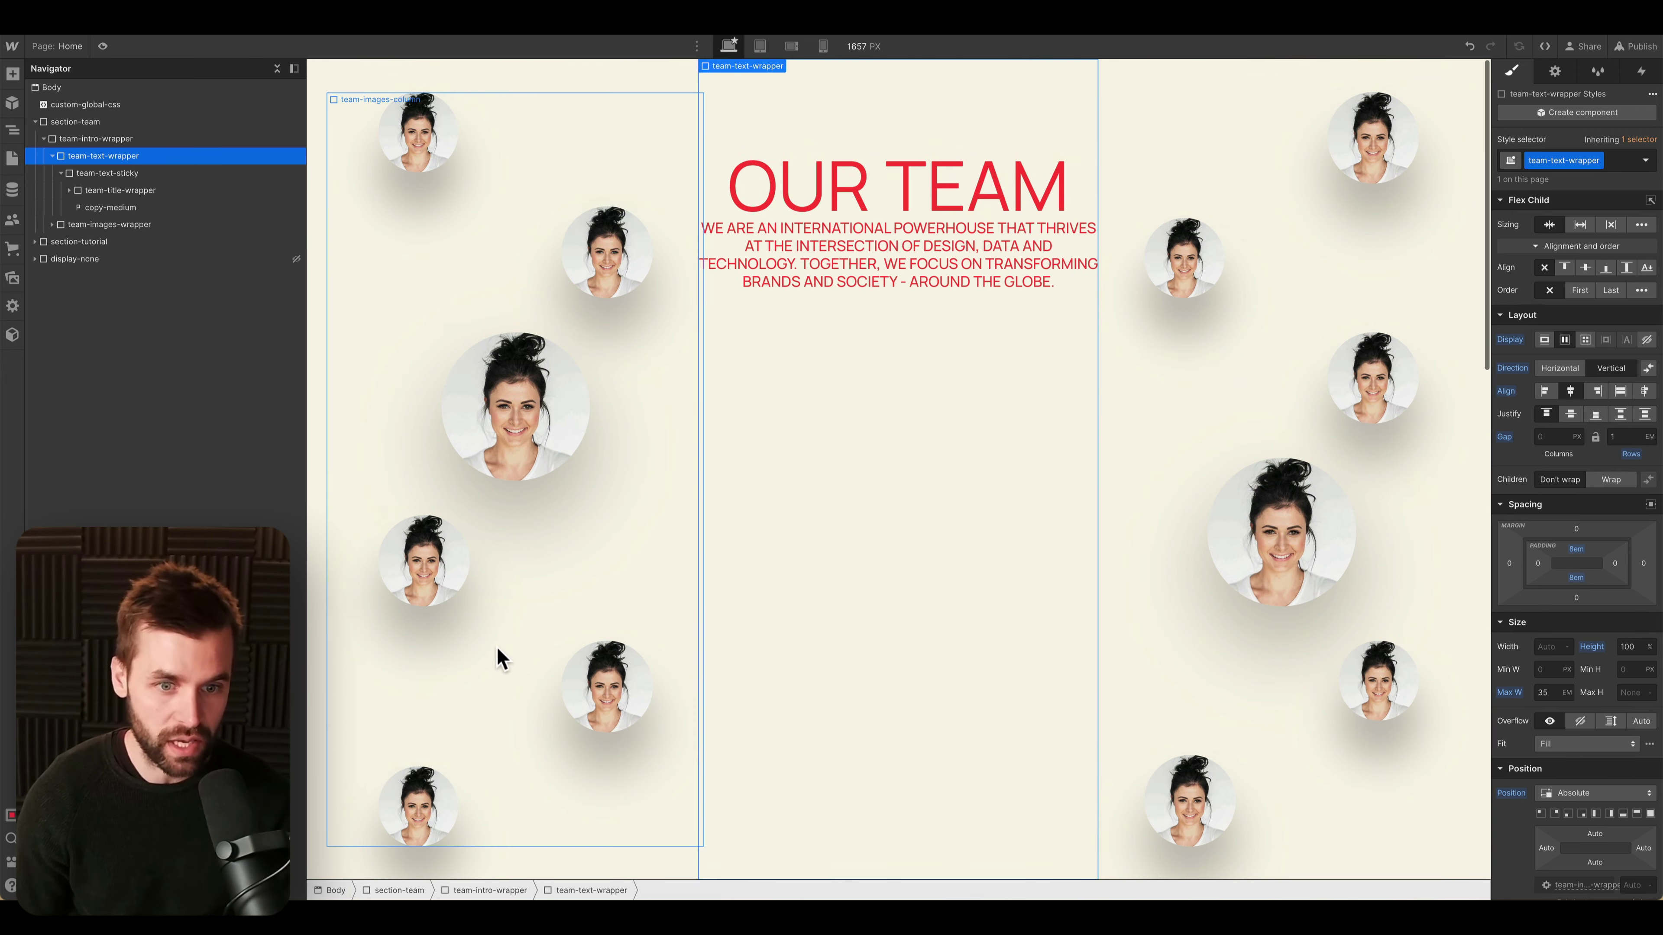
scroll(508, 568, "down", 6)
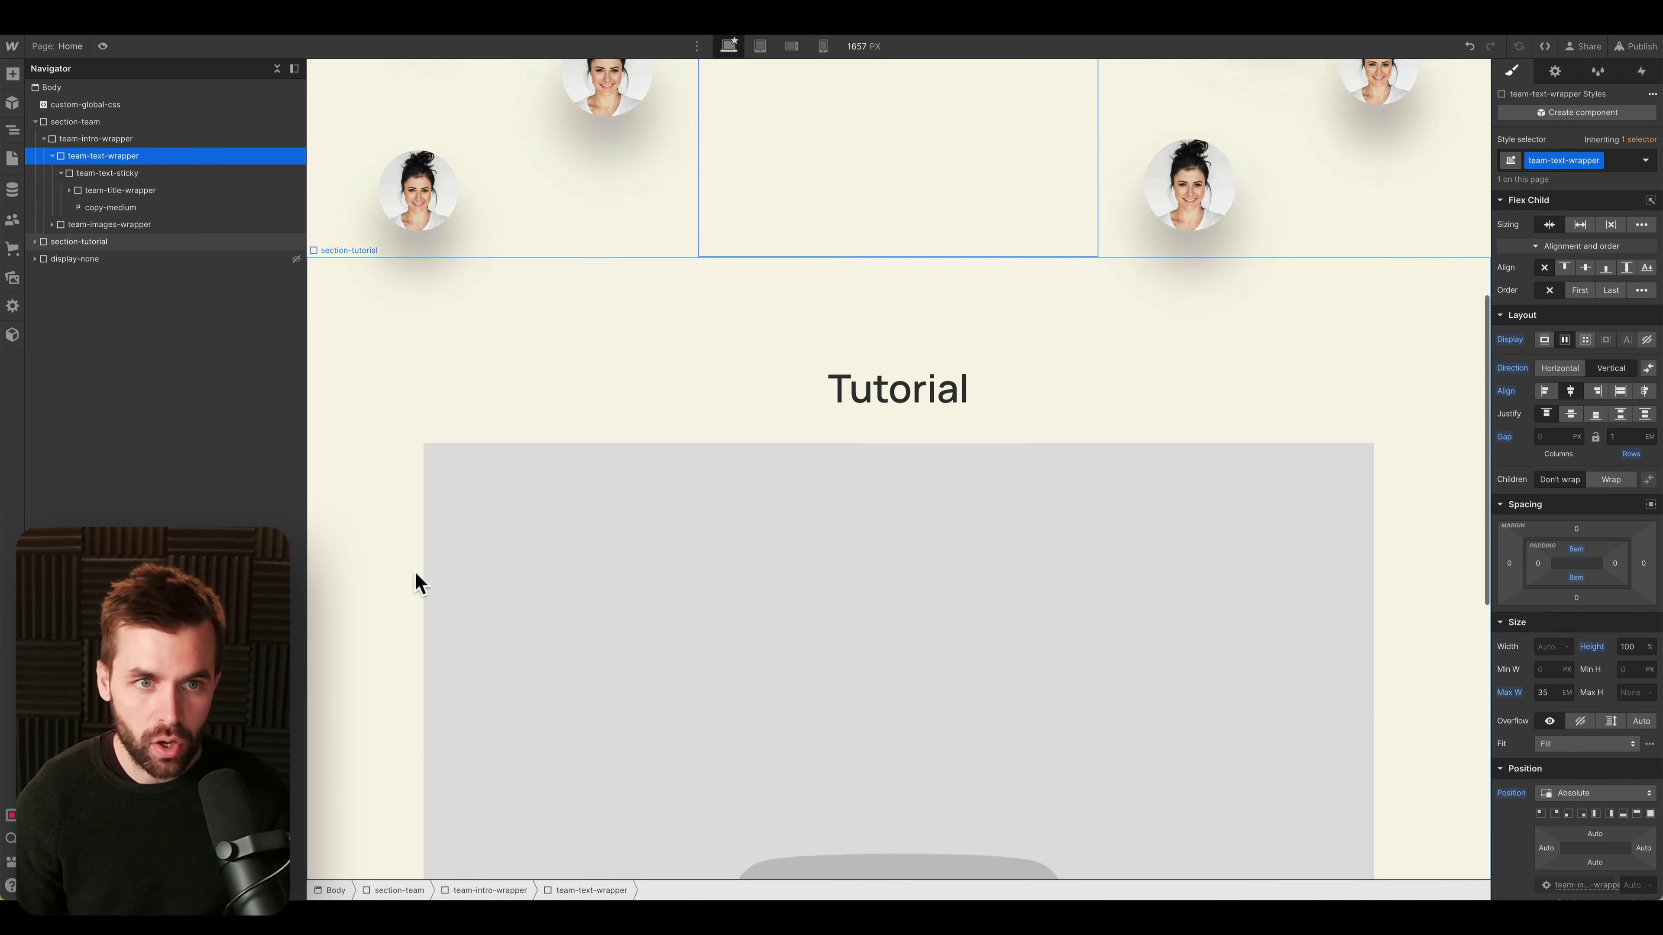
scroll(419, 569, "up", 6)
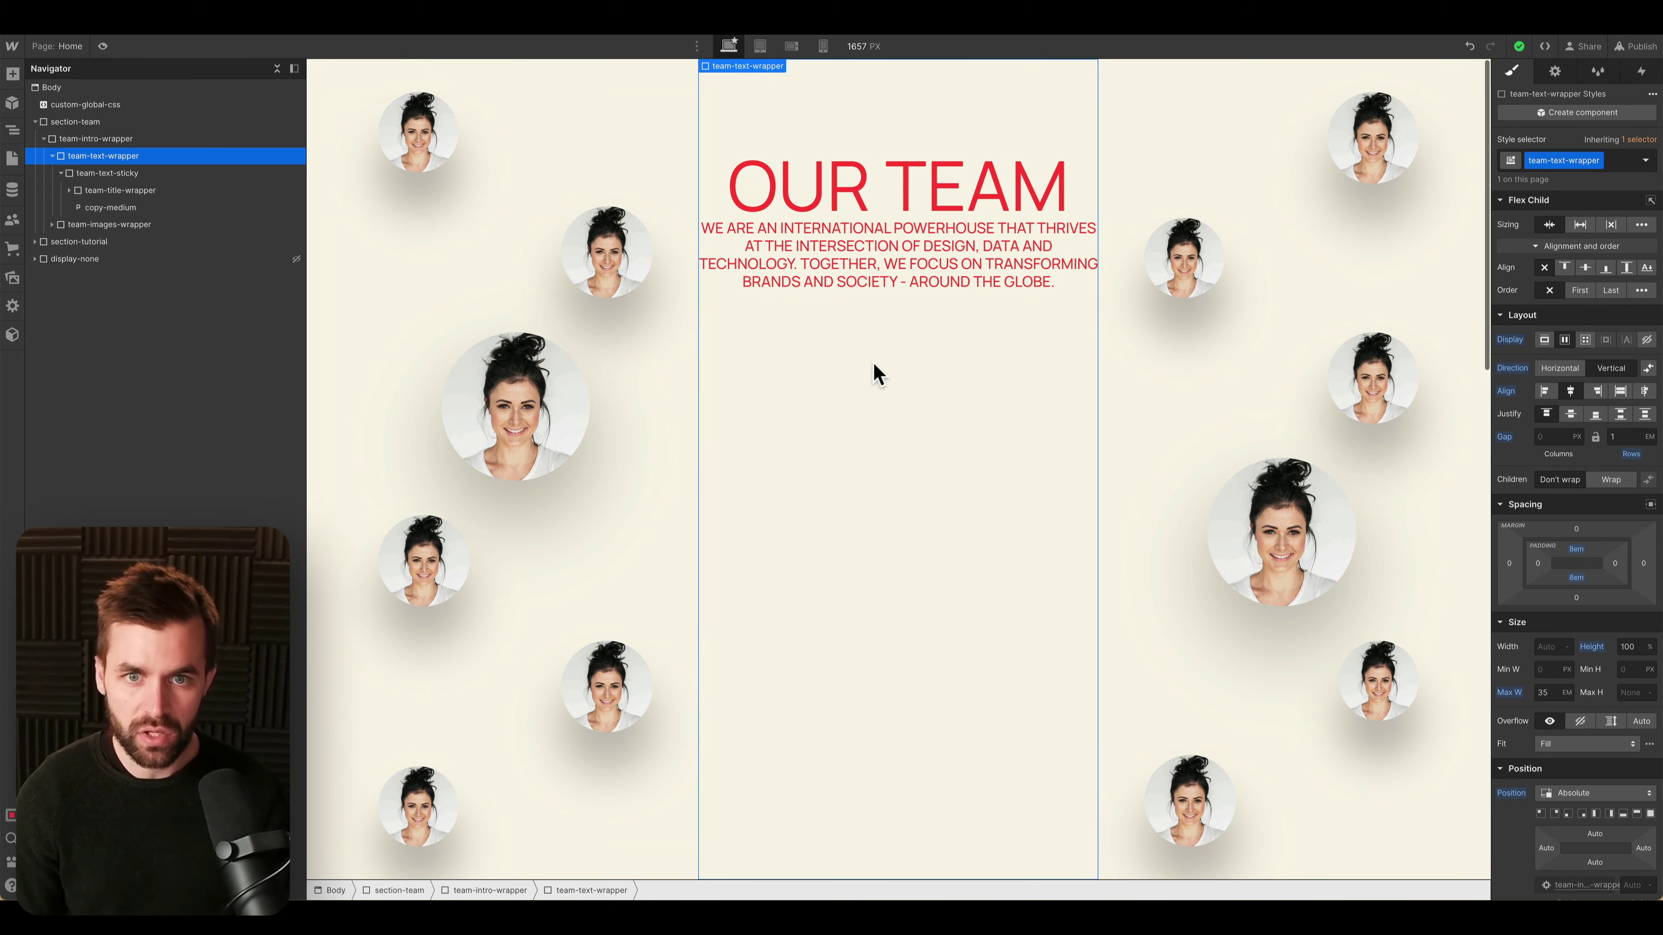
- Give team-text-sticky a sticky position with a top offset of 0 and test it by scrolling the page
left_click(108, 173)
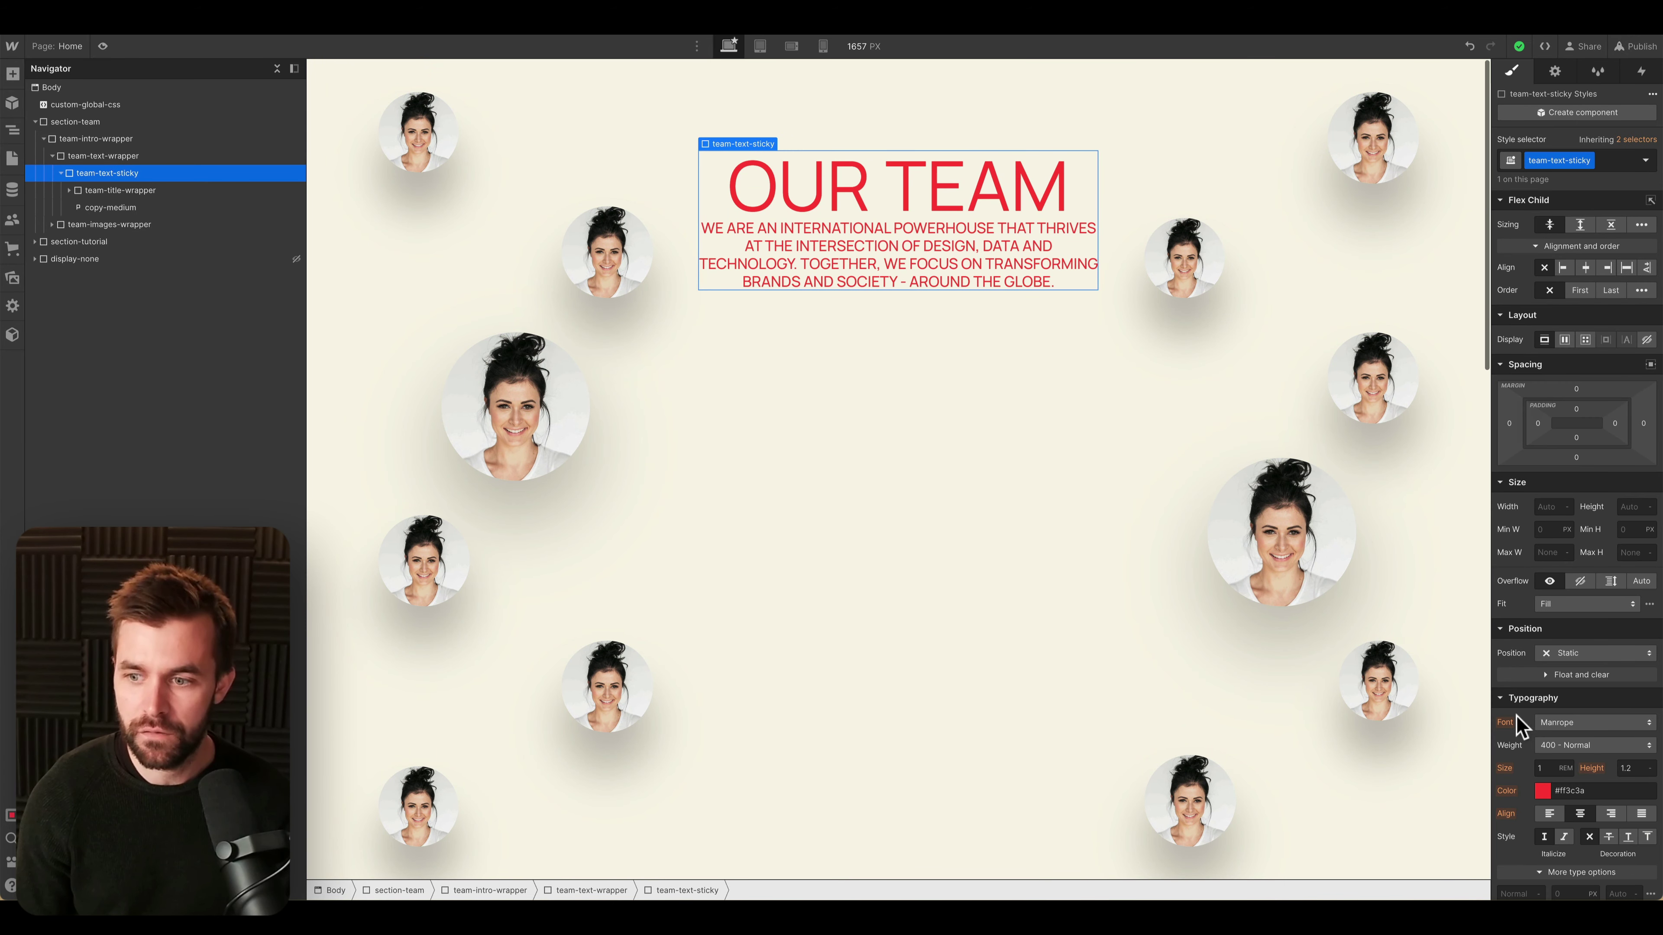
left_click(1582, 648)
left_click(1583, 720)
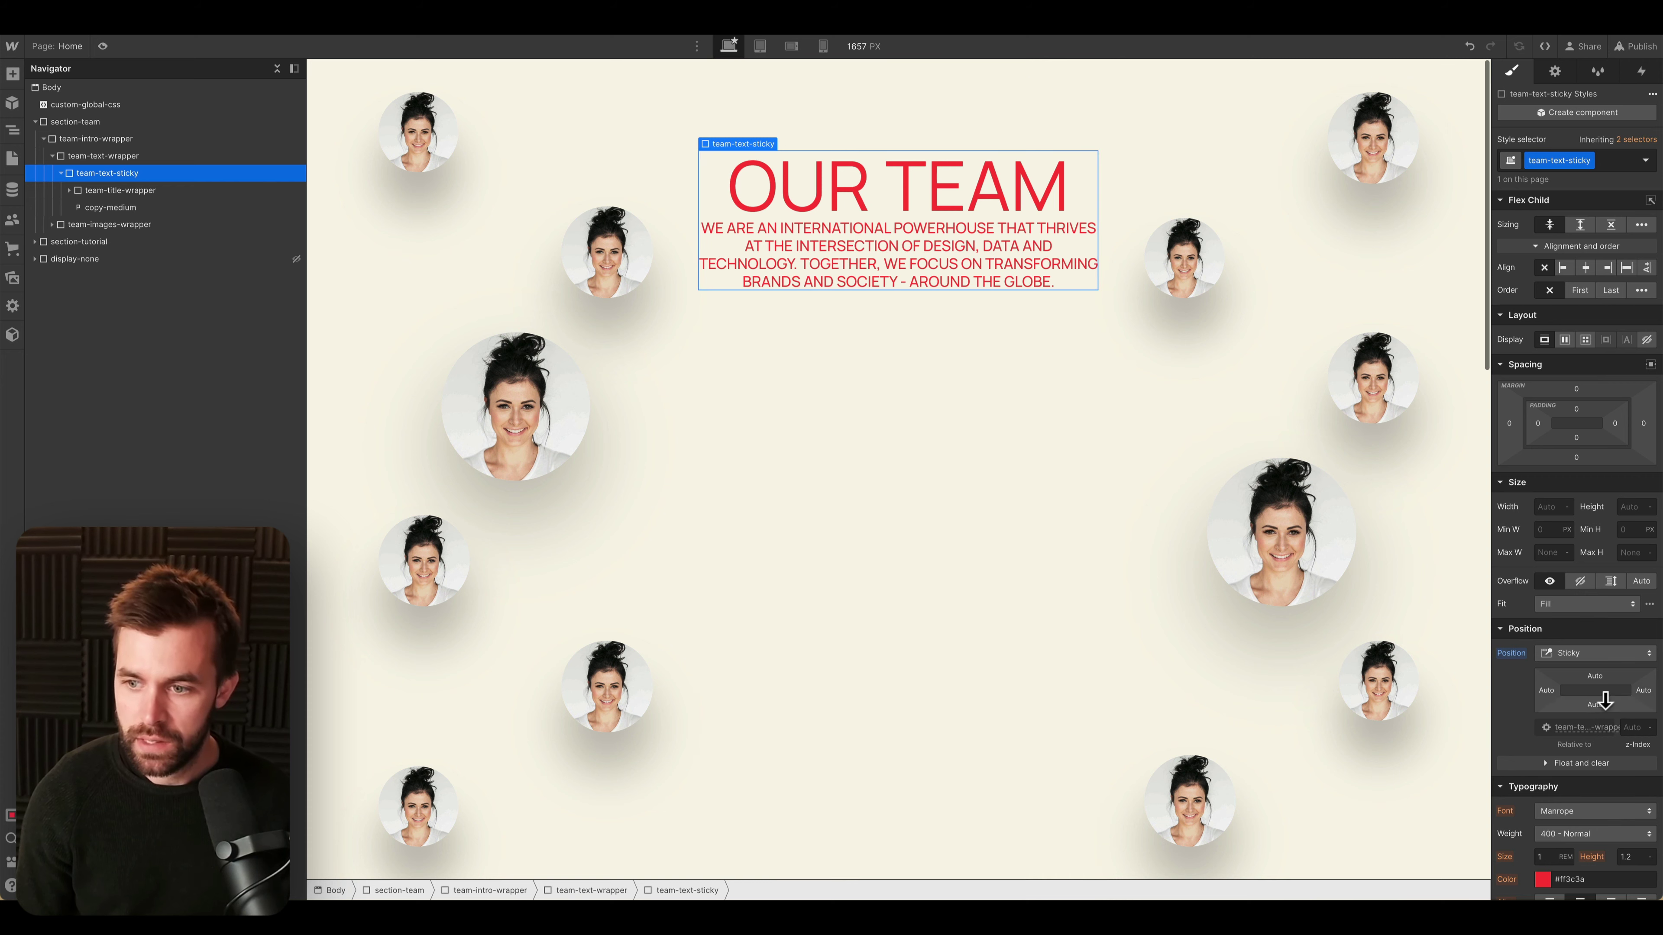
left_click(1595, 676)
left_click(1556, 725)
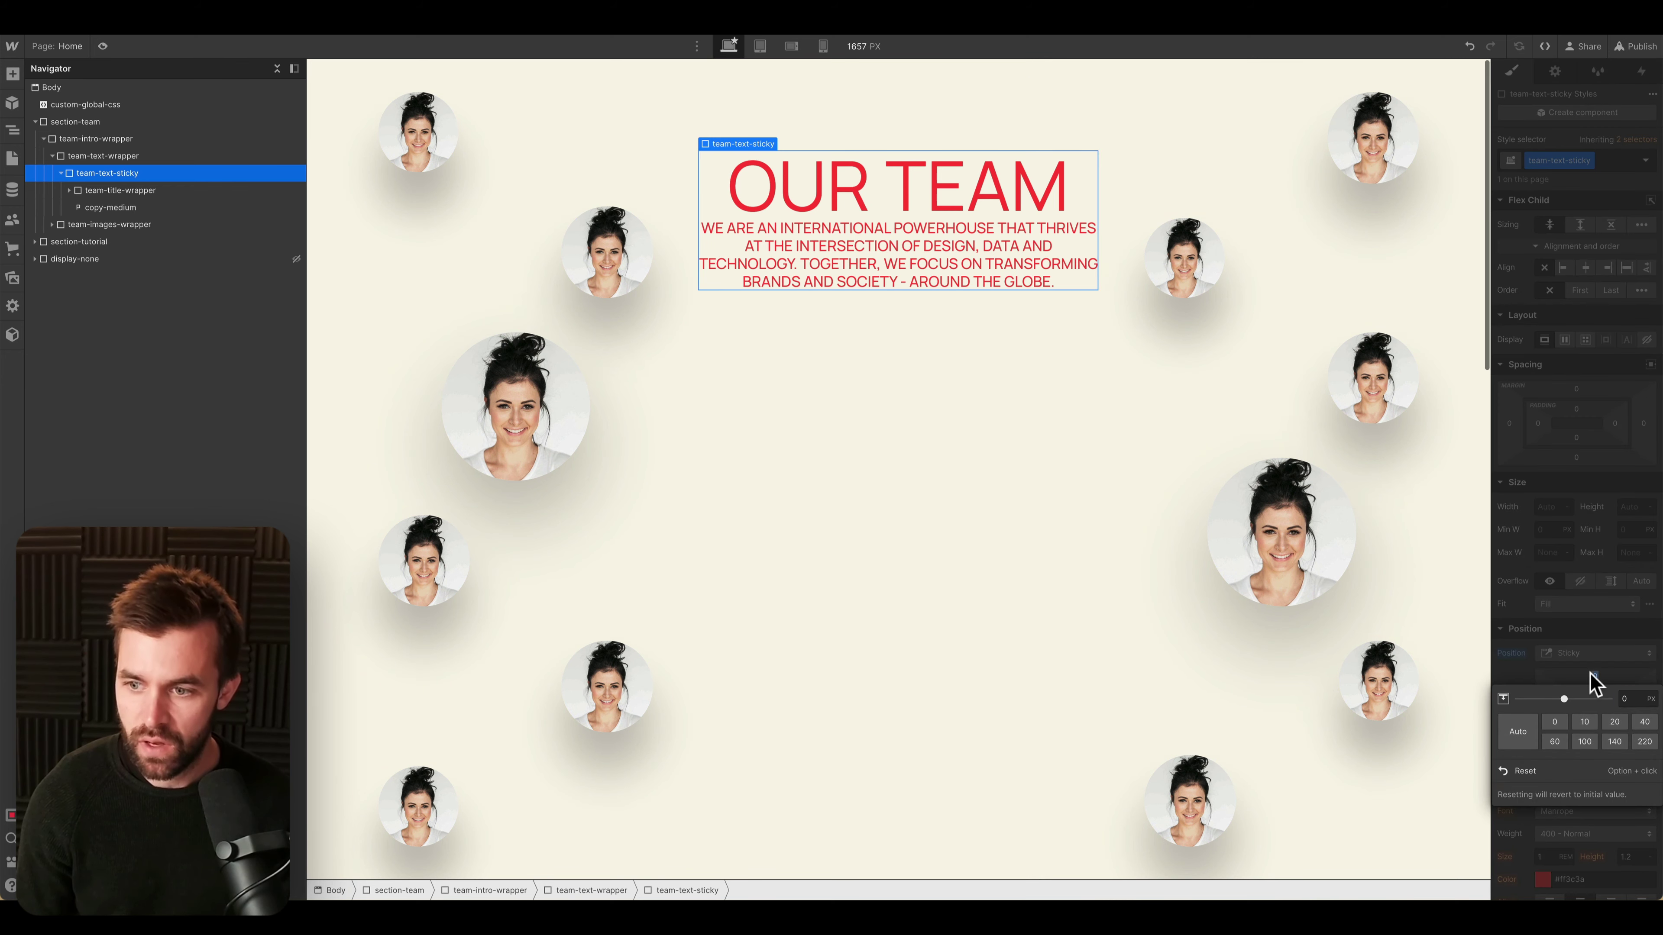
scroll(1047, 509, "down", 10)
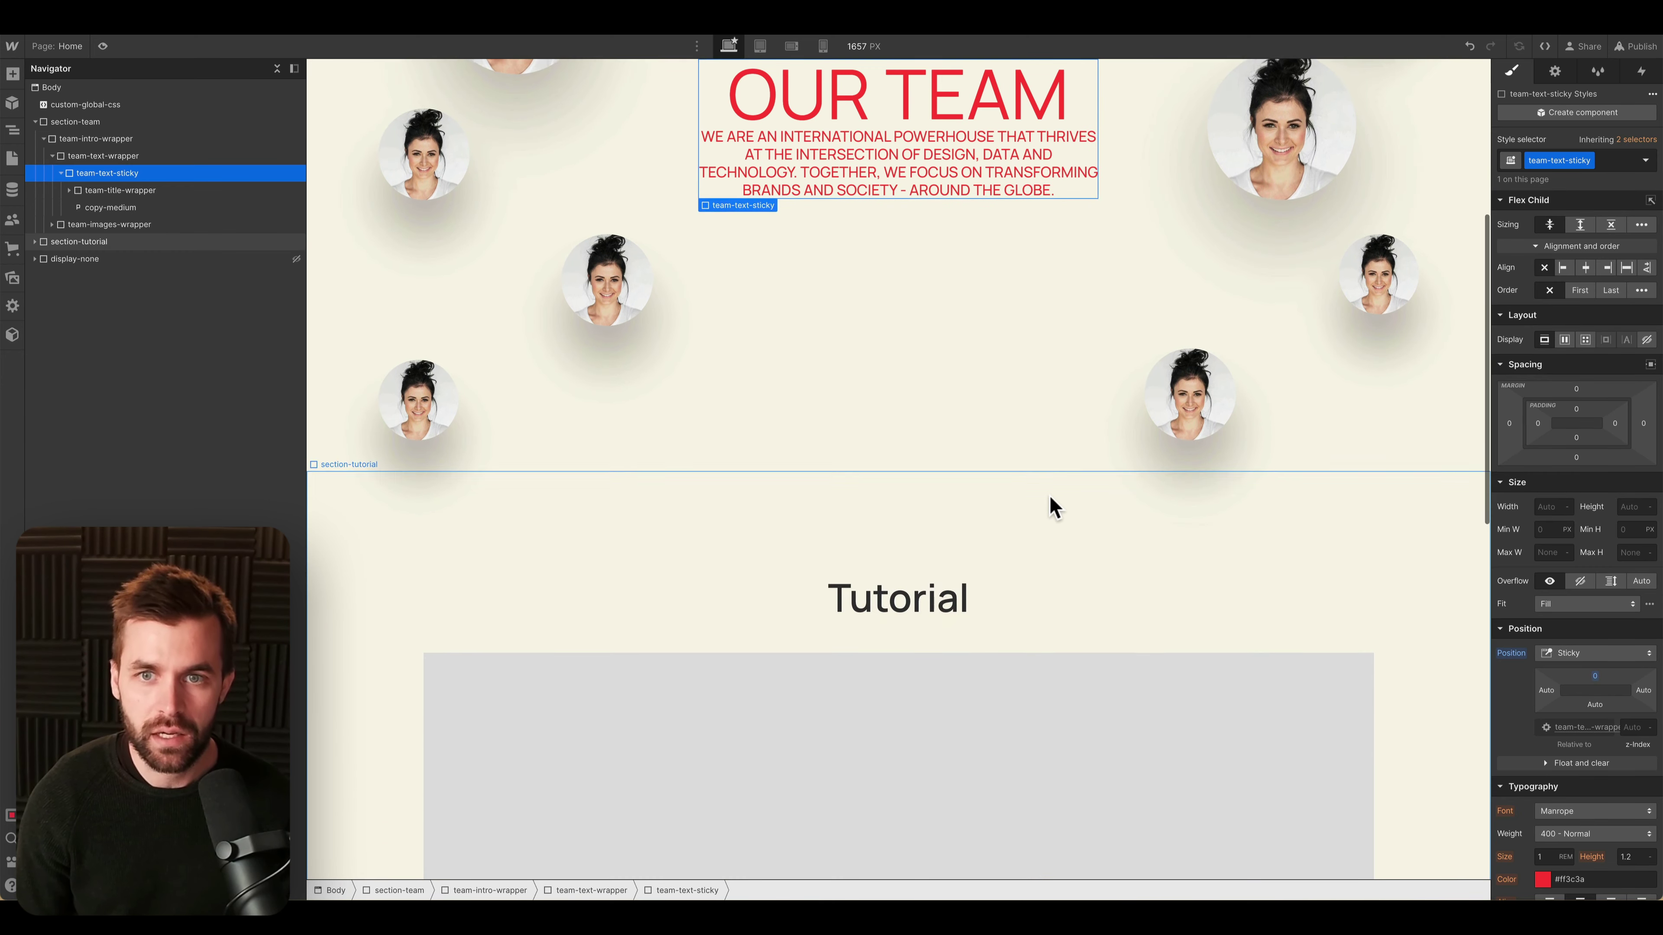
scroll(1375, 597, "up", 10)
- Set the top offset of team-text-sticky to 5em and check its scroll behaviour
left_click(1594, 675)
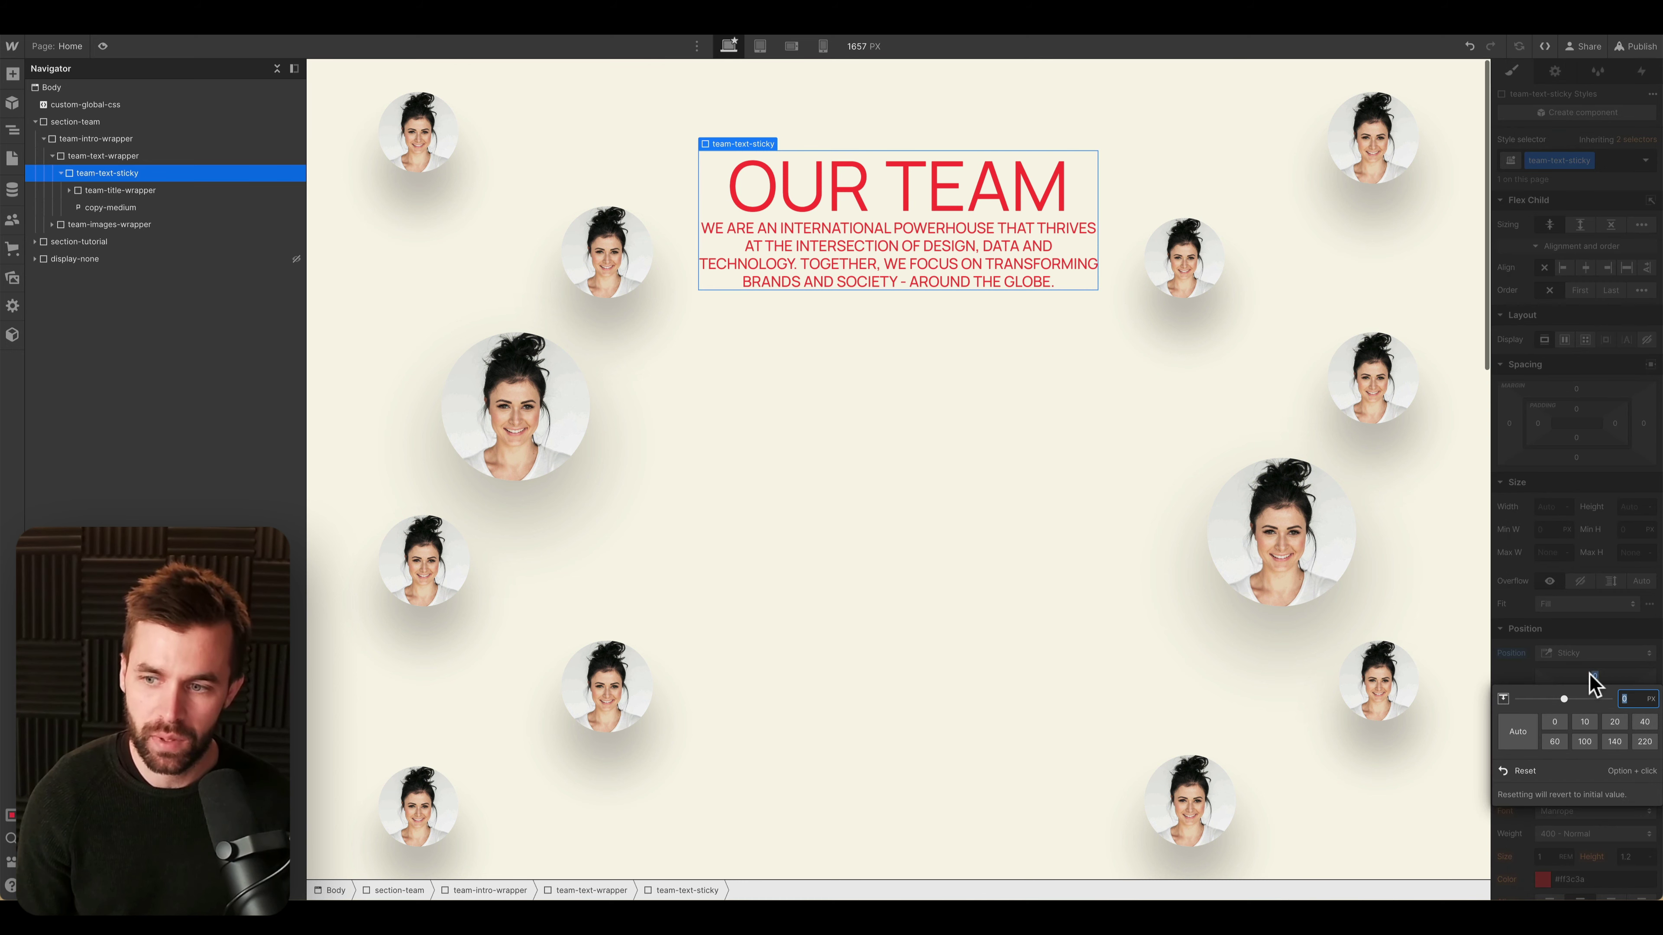
type("5em")
key("Return")
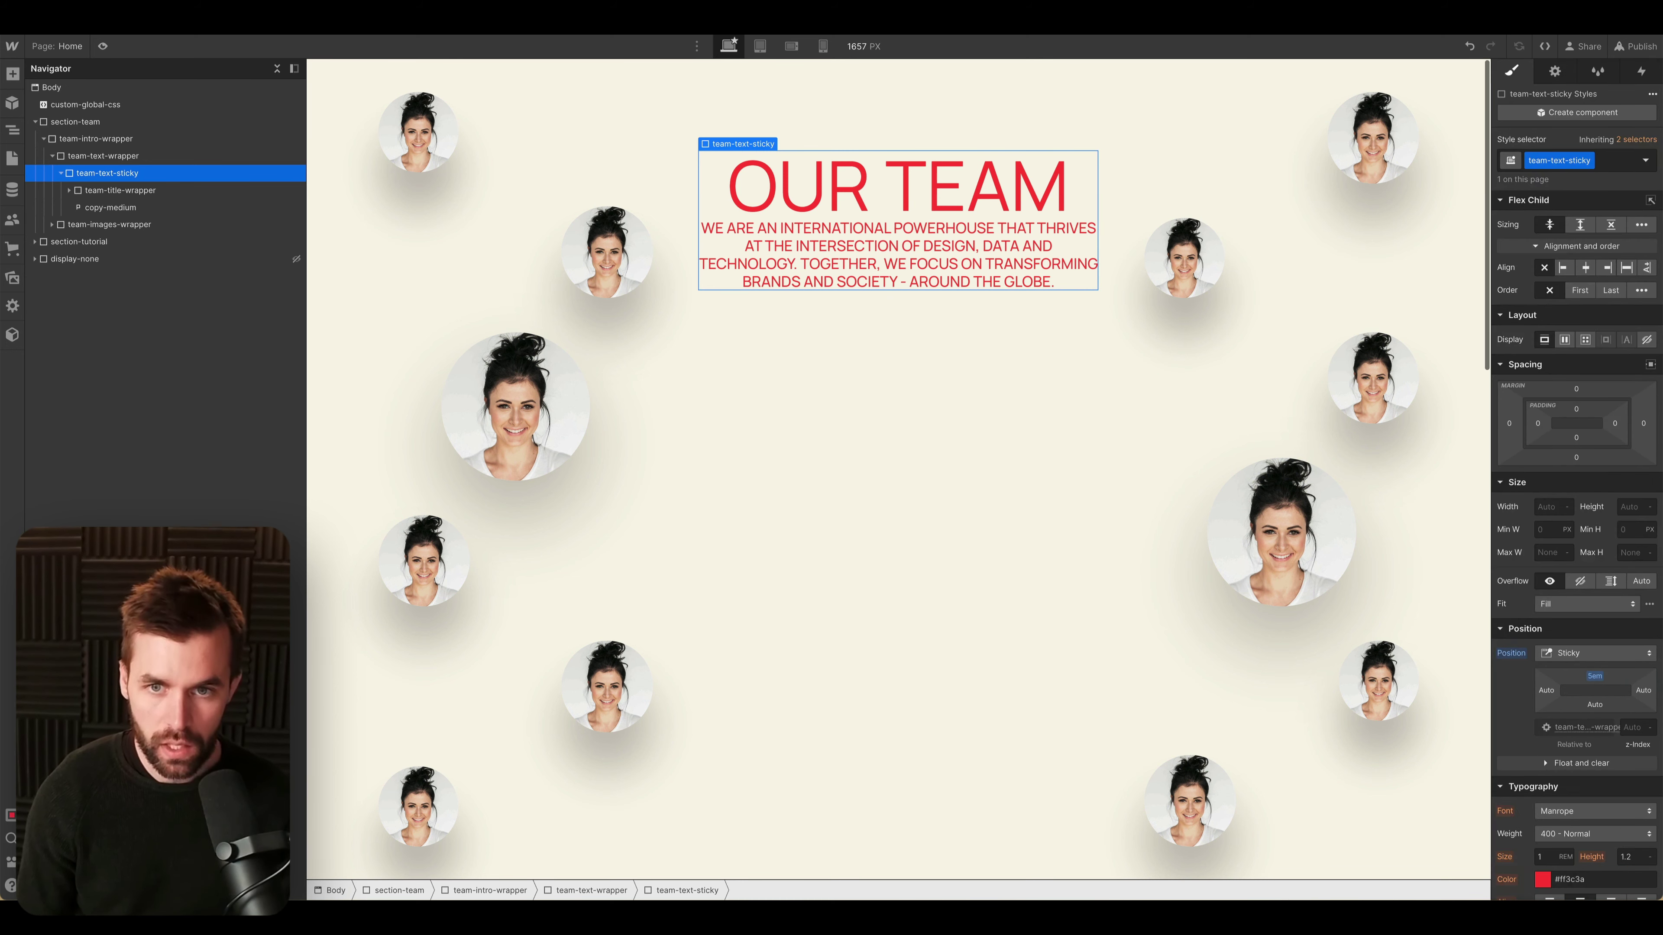
scroll(1284, 616, "down", 5)
scroll(1284, 616, "up", 5)
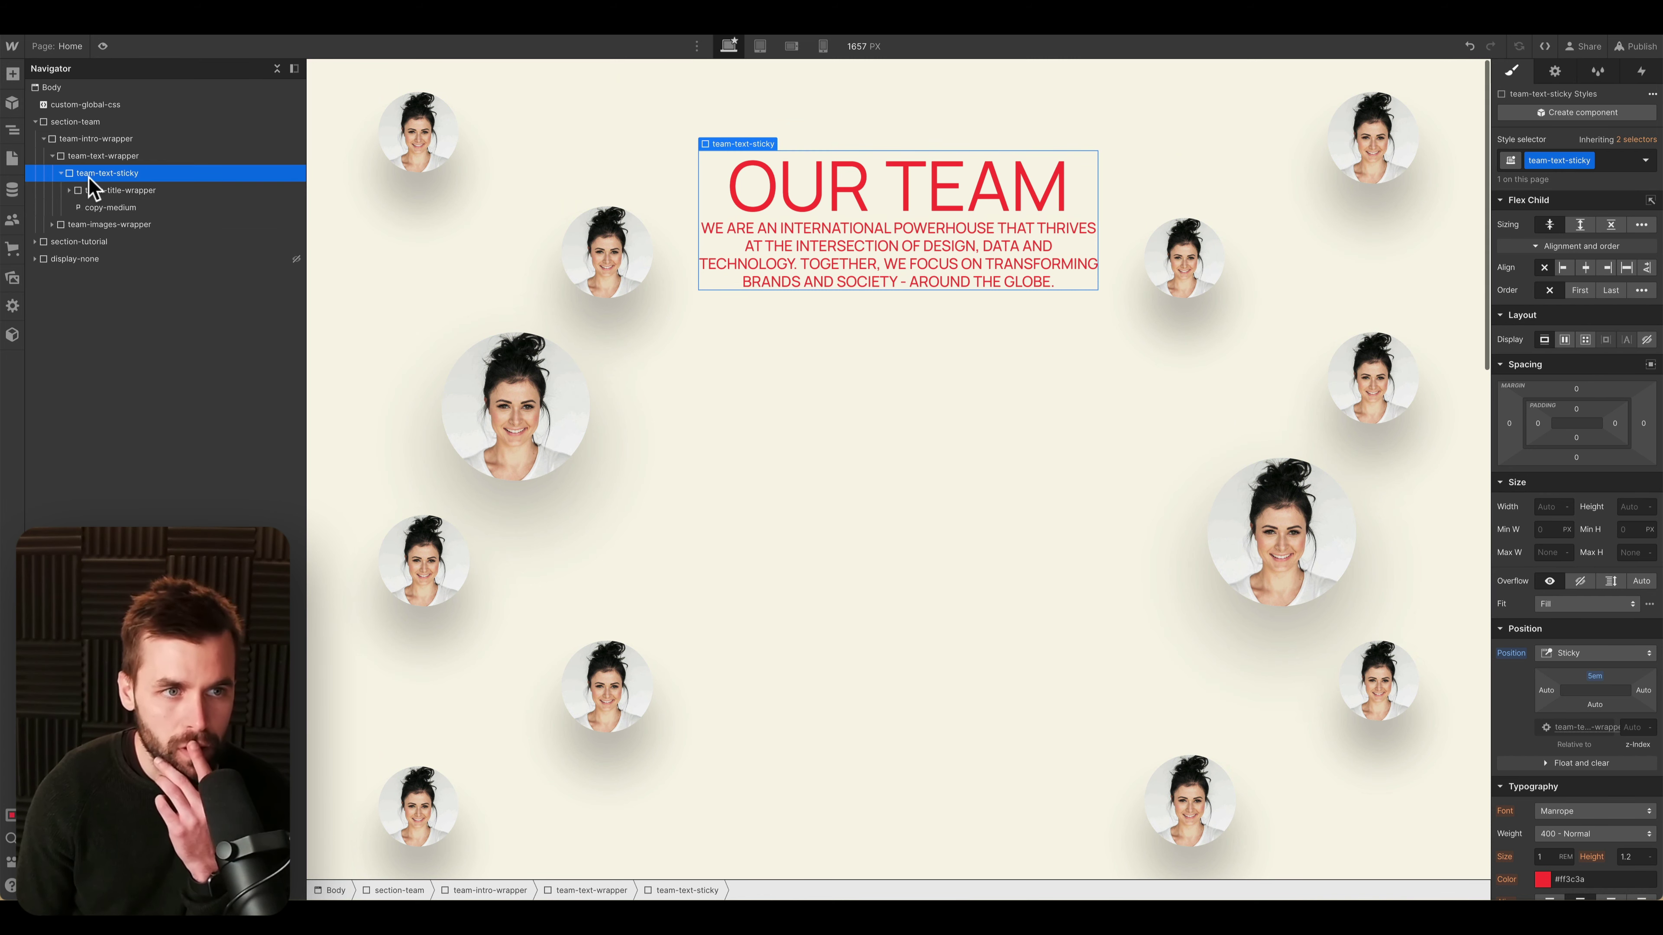
- Justify the content of team-text-wrapper to the center and check how the text scrolls within the section
left_click(98, 156)
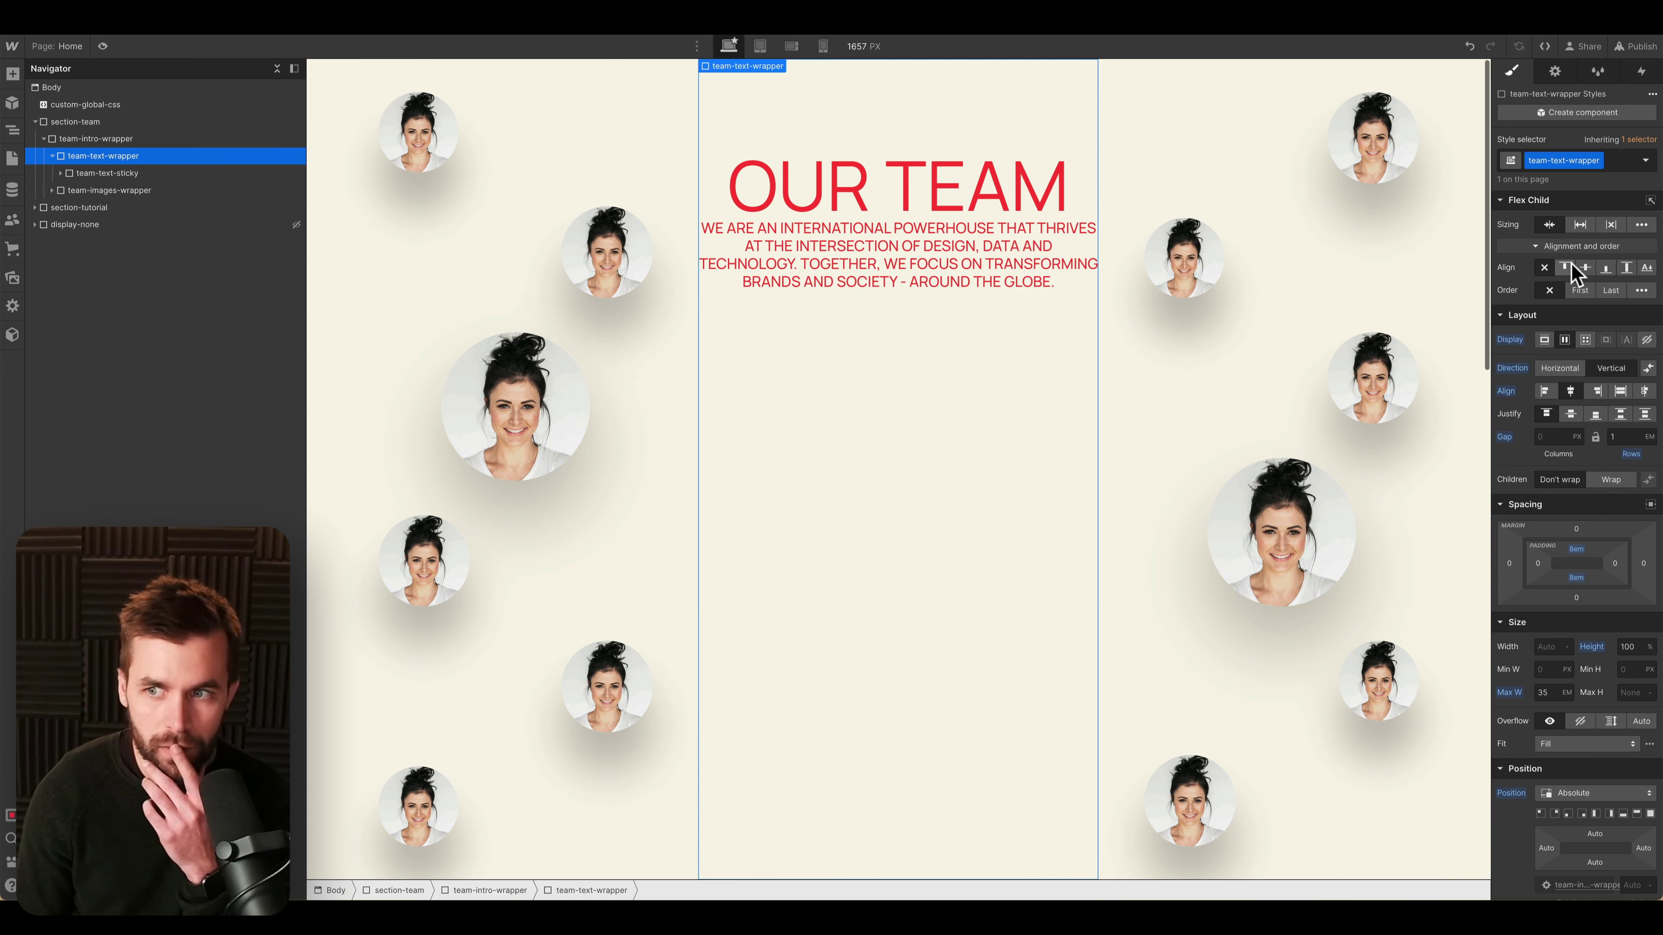
scroll(1383, 332, "down", 5)
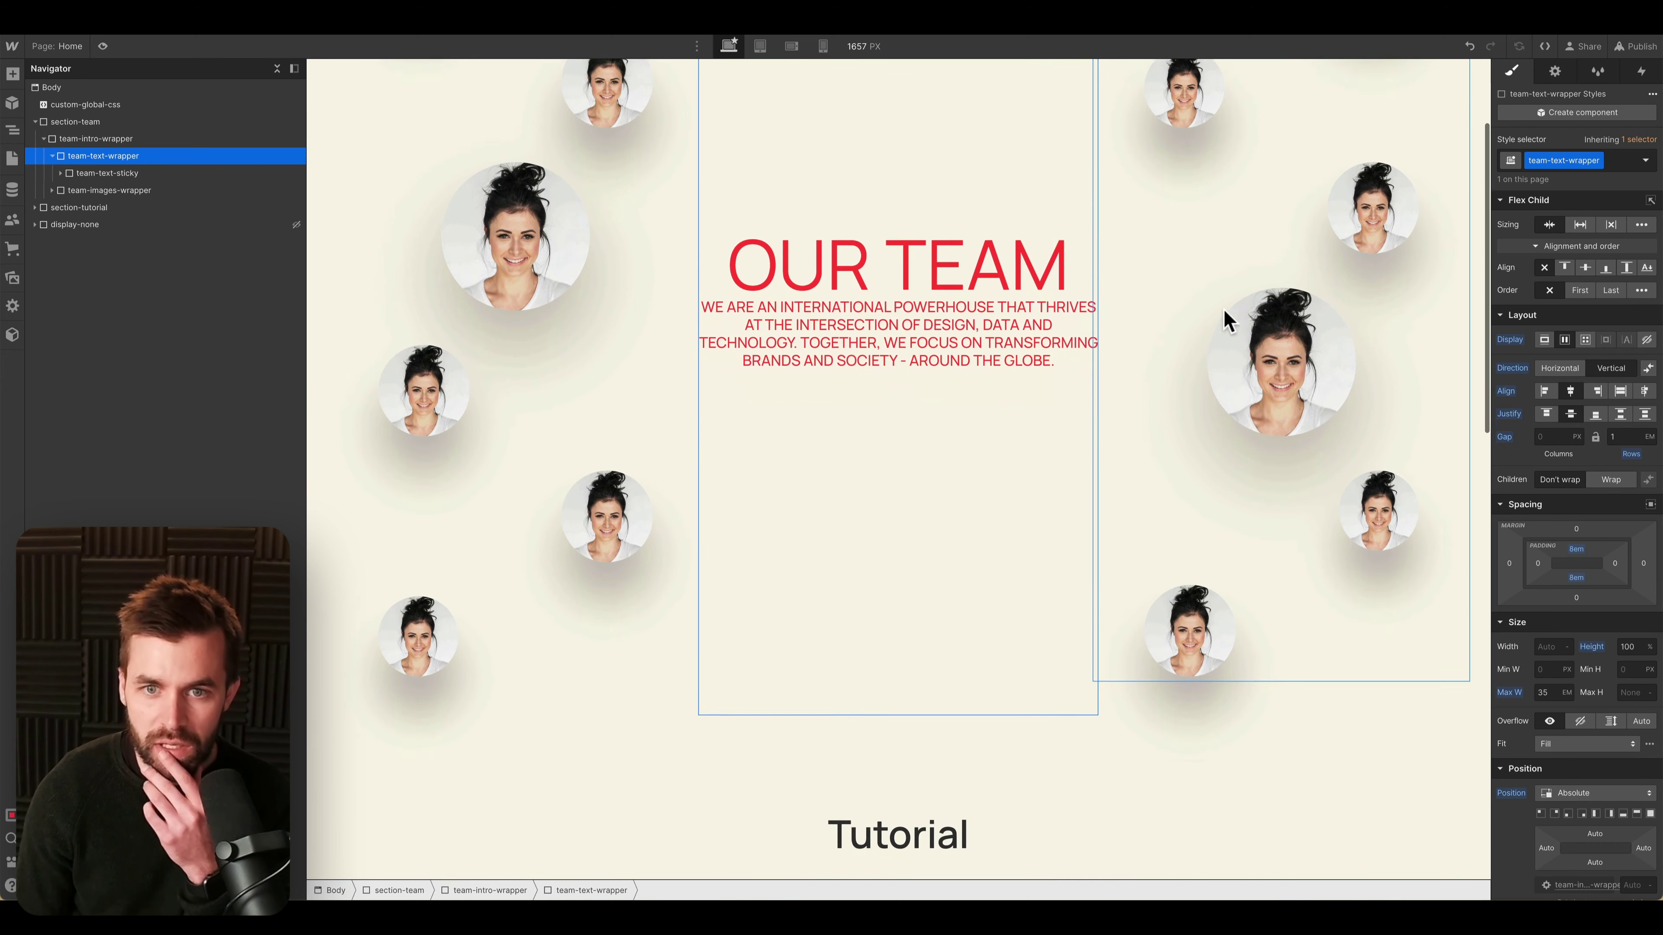
scroll(1225, 323, "up", 2)
scroll(1229, 319, "up", 3)
scroll(1229, 319, "down", 5)
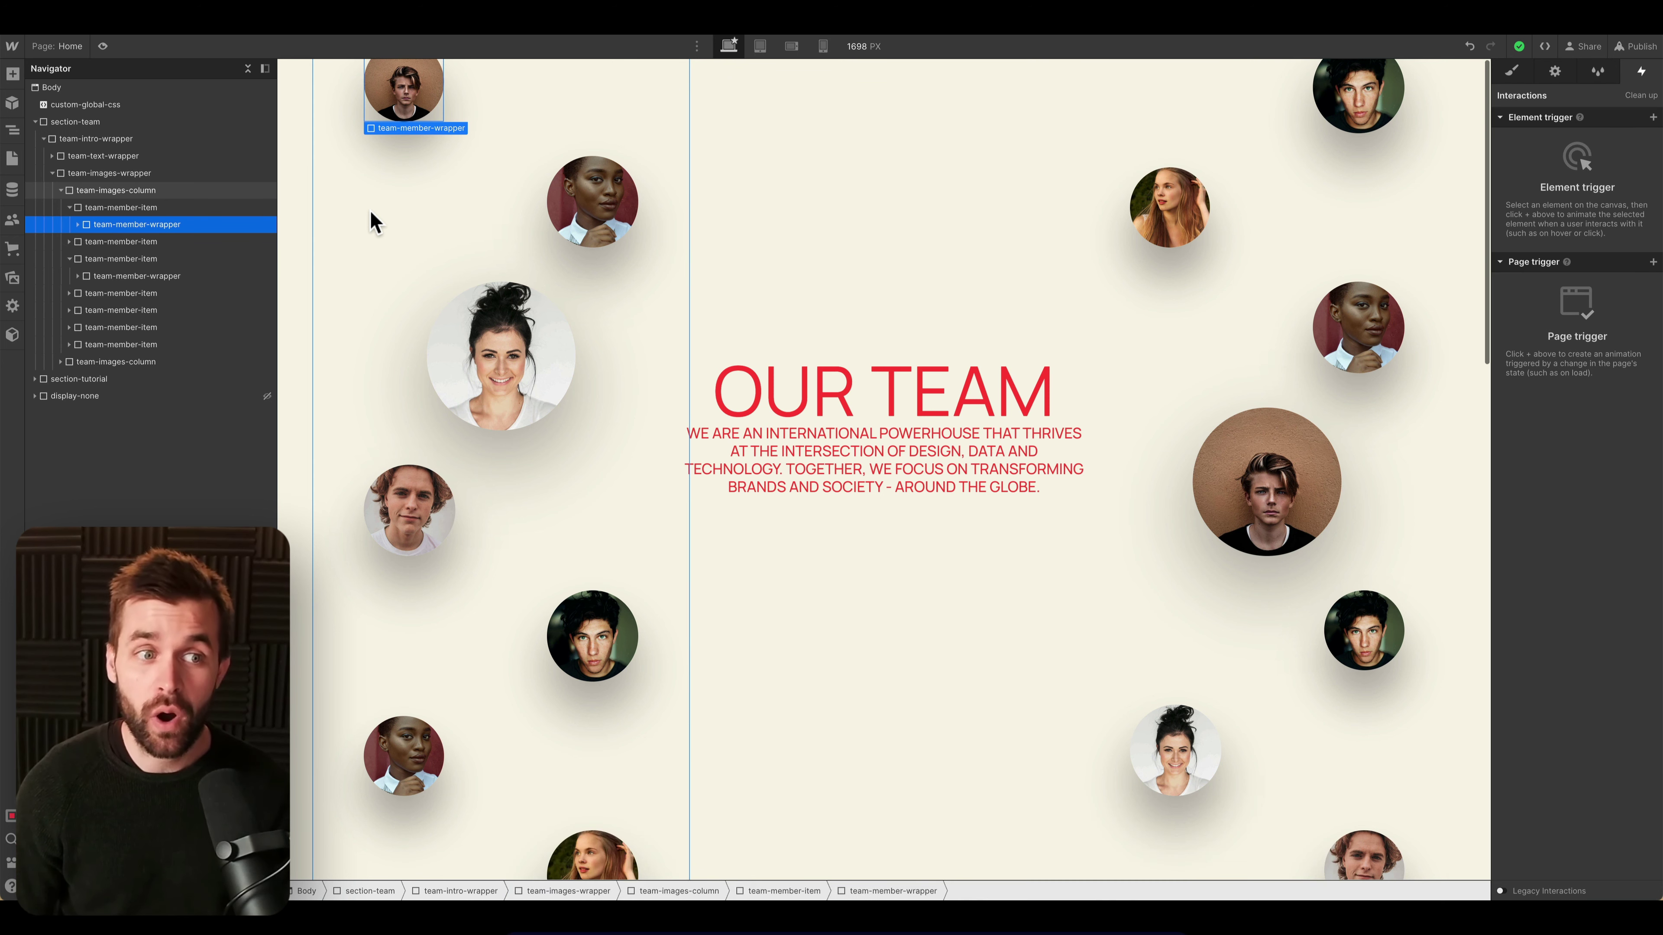
- Add a Div Block inside the third team-member-item of the first column and give it the class grow-animation
left_click(76, 260)
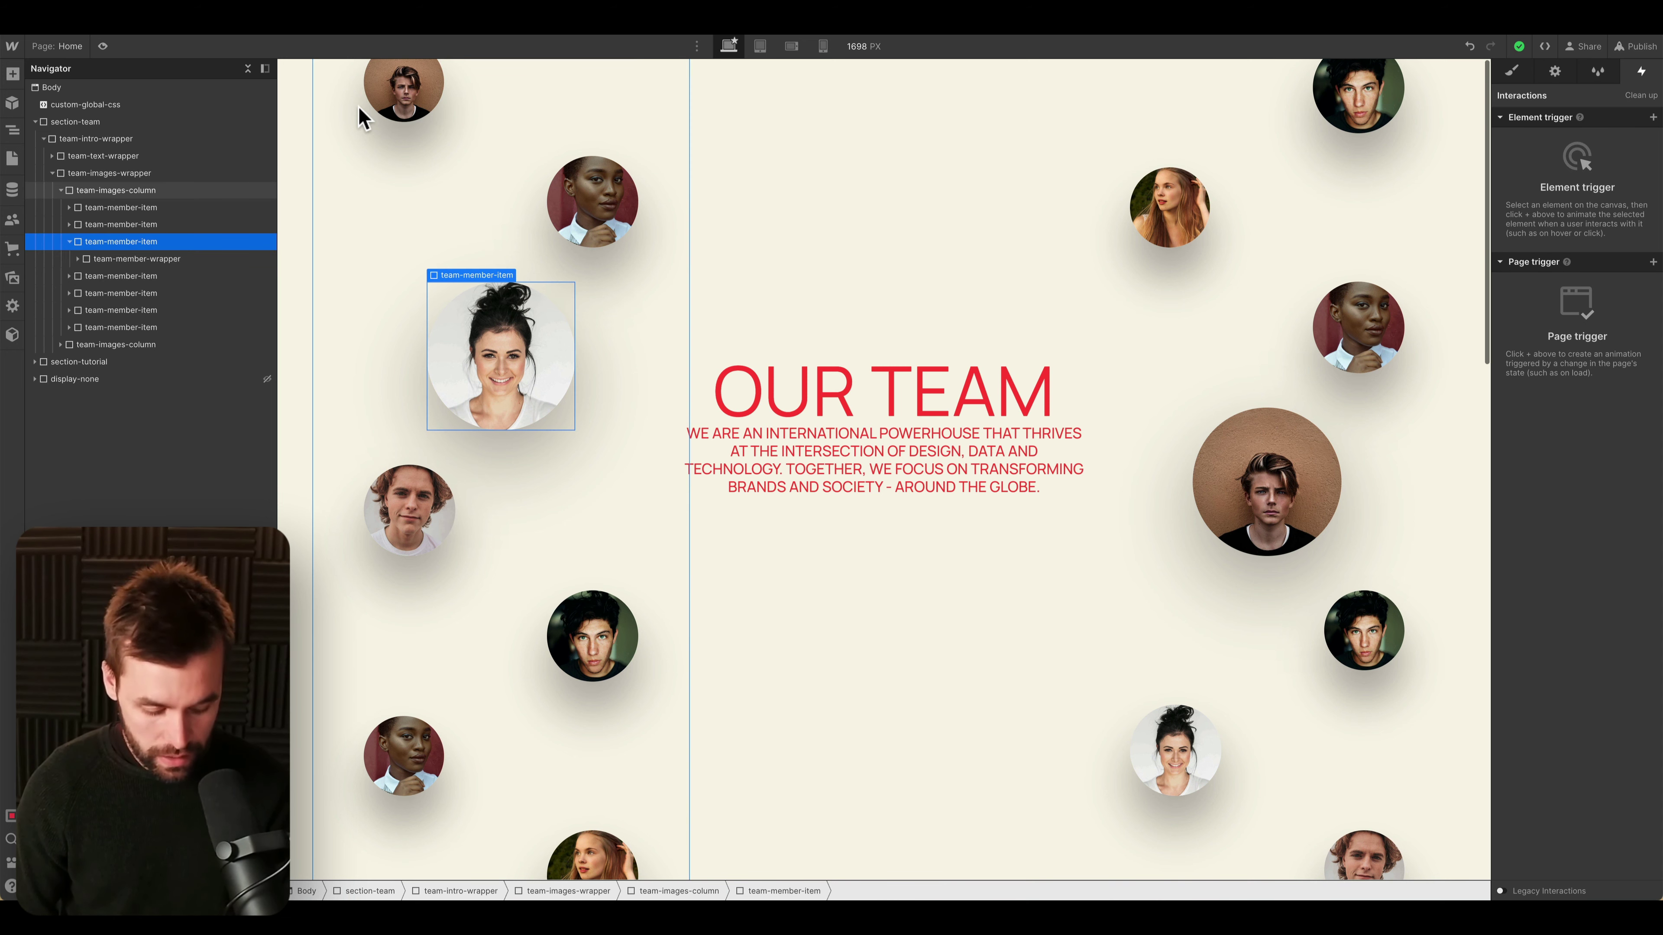
key("ctrl+e")
type("div")
key("Return")
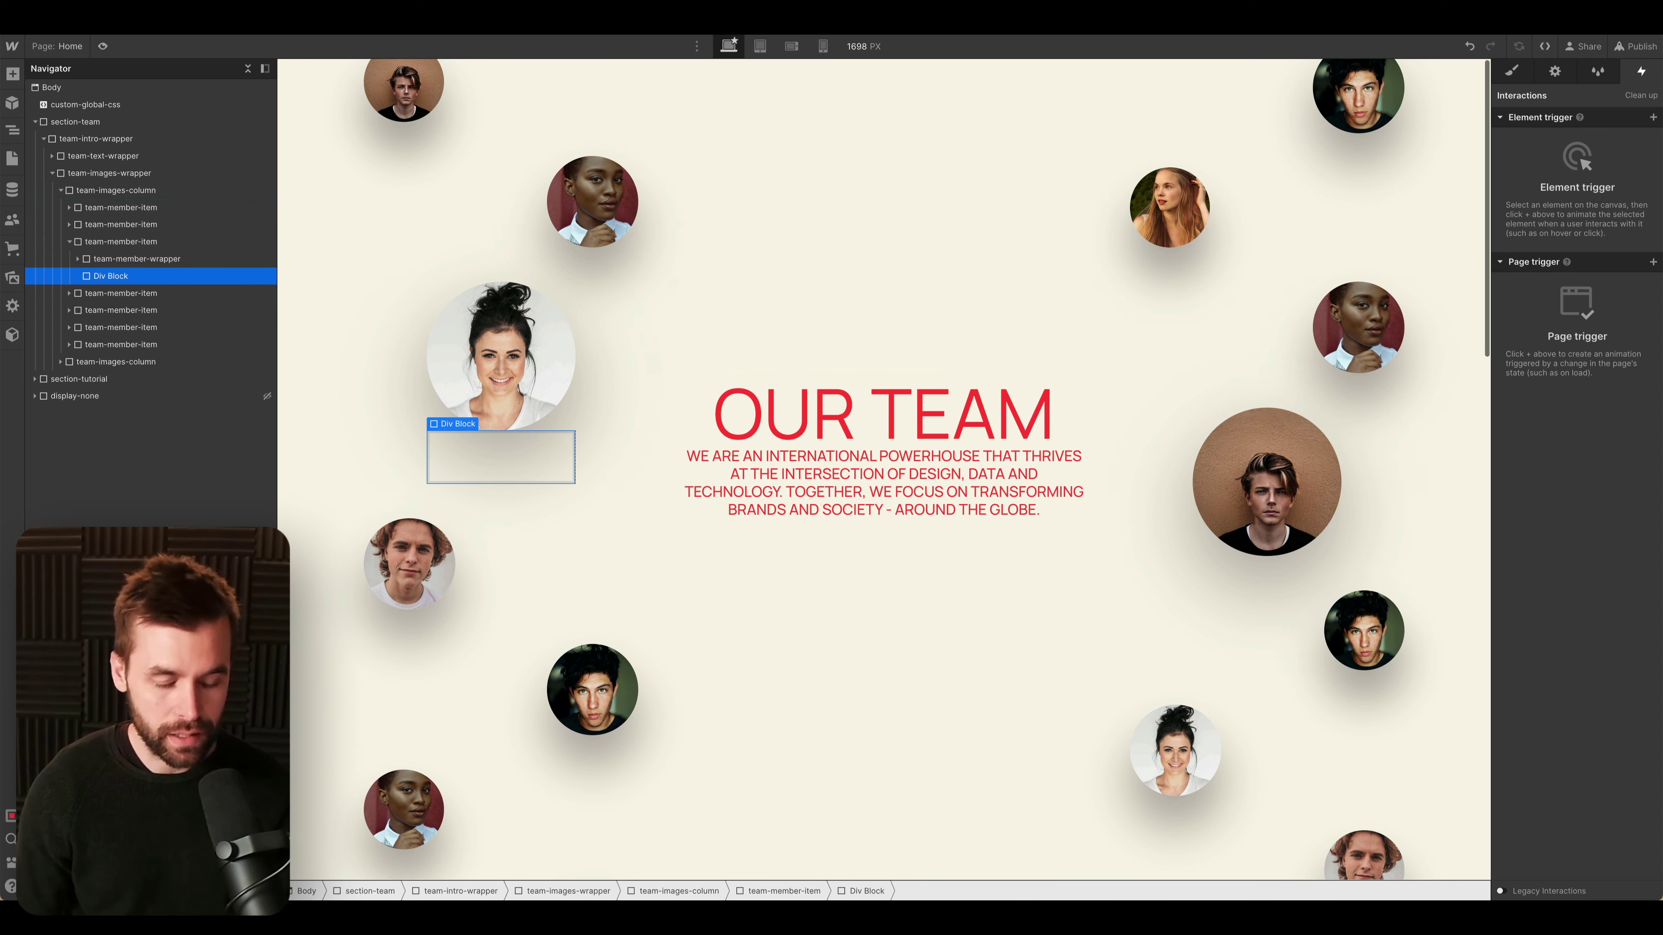
key("ctrl+Return")
type("gro")
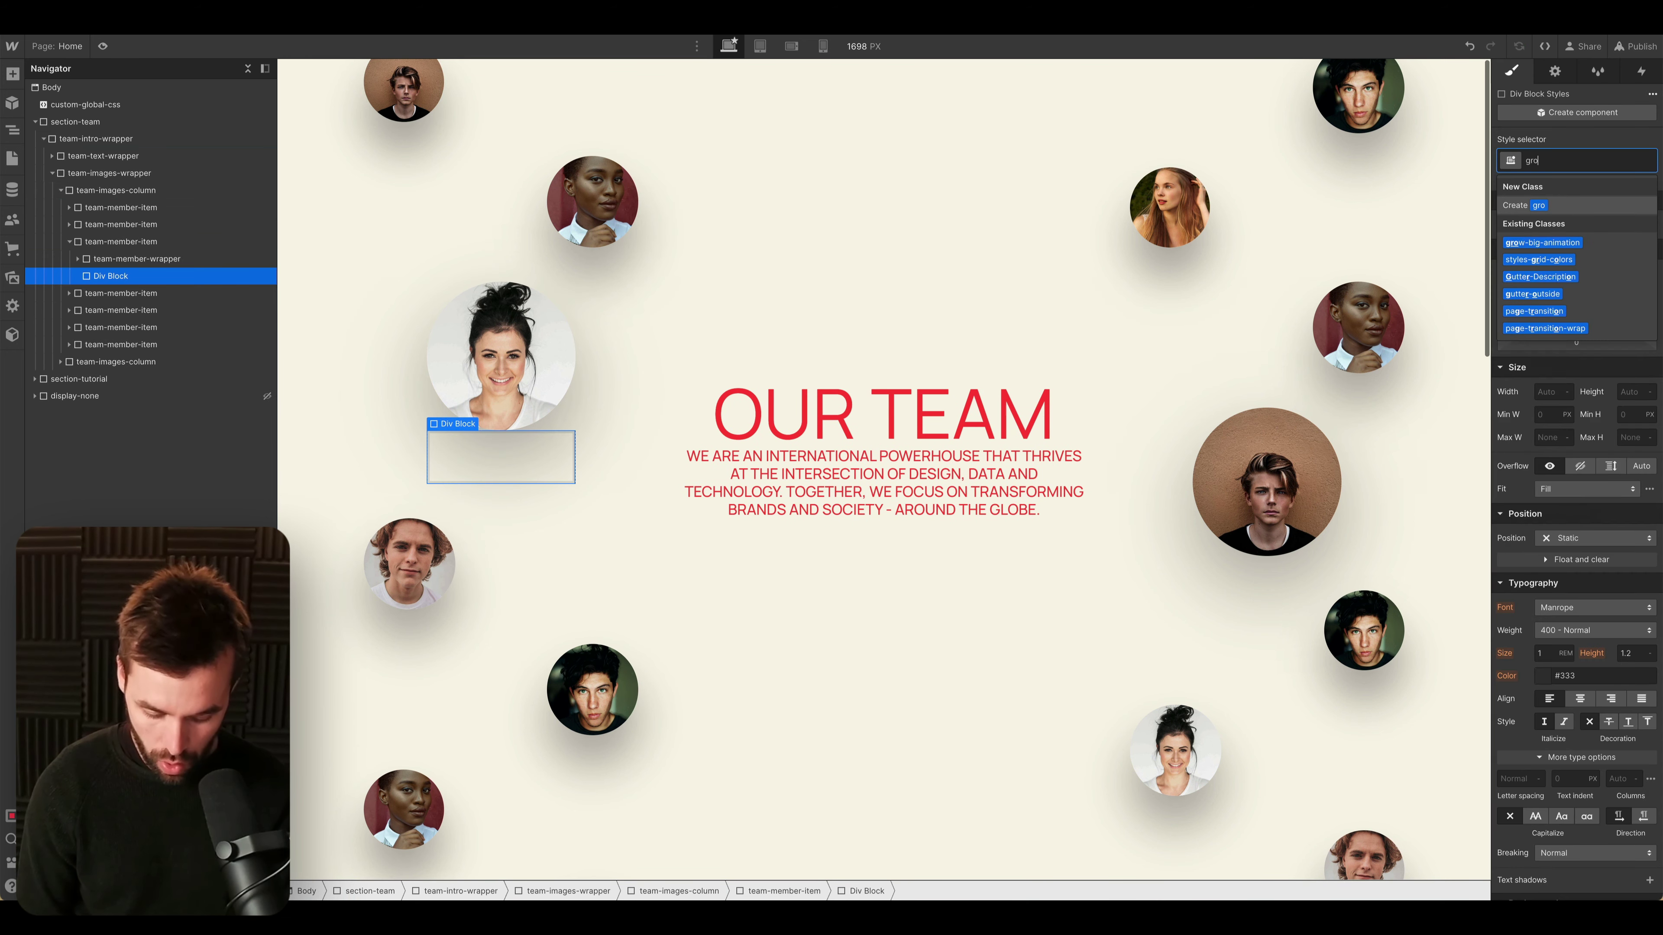
type("w-animation")
key("Return")
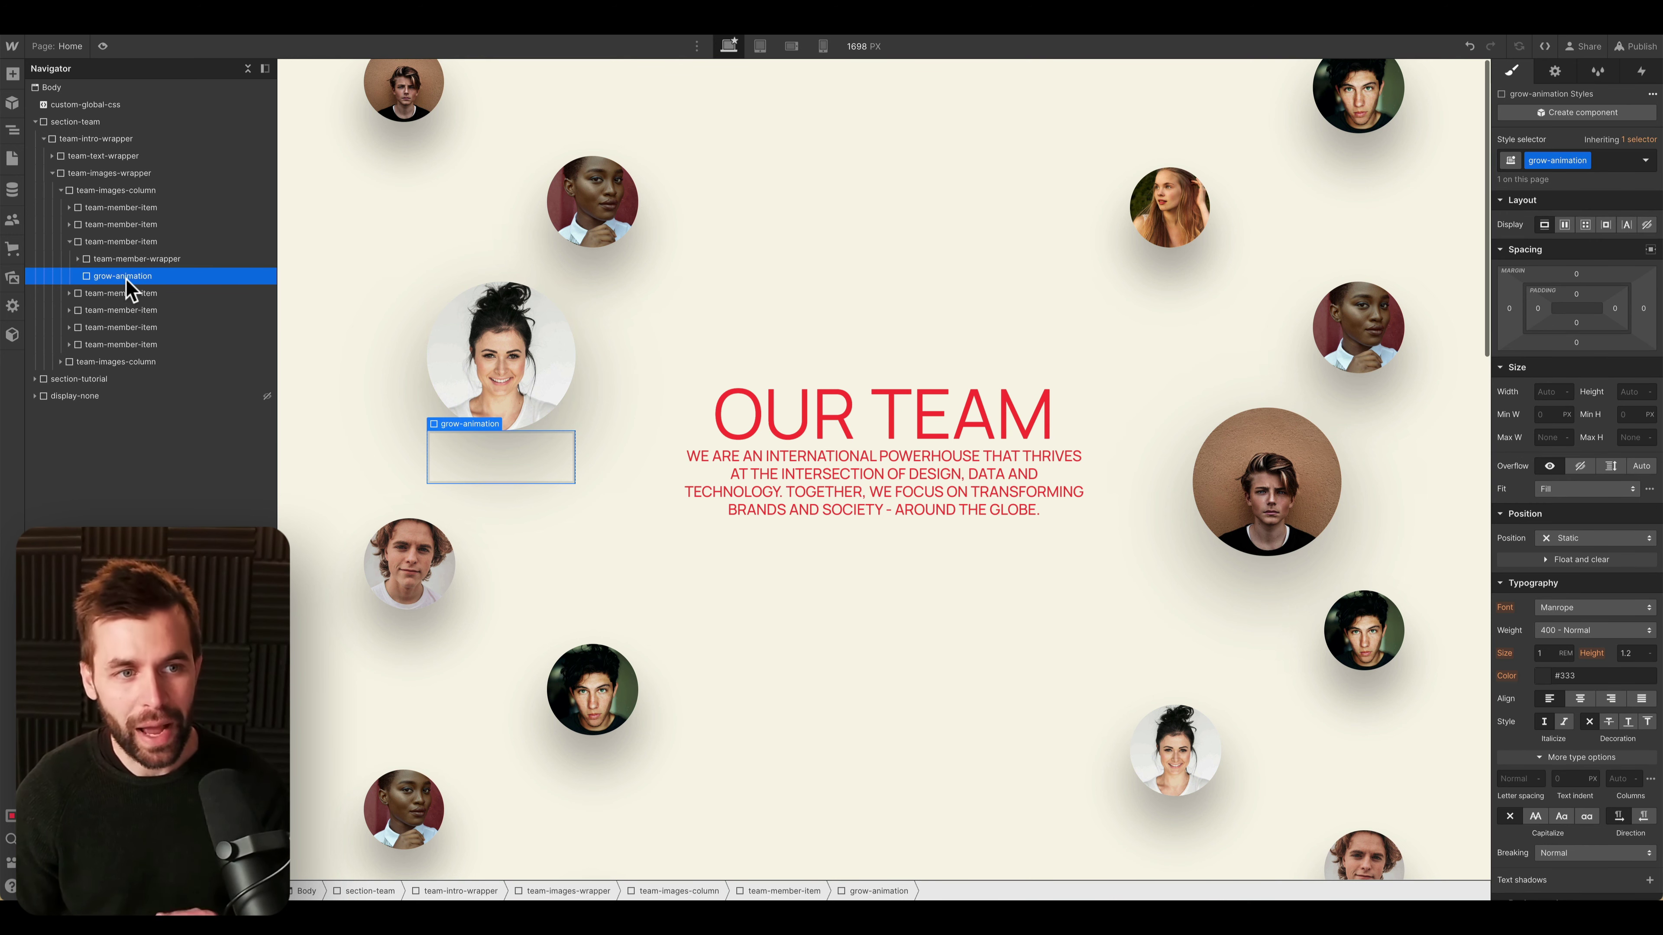
- Place a copy of grow-animation at the end of the first team-images-column and nest the third item's team-member-wrapper inside the original
left_click_drag(123, 288, 108, 363)
left_click_drag(116, 276, 109, 268)
scroll(400, 238, "up", 5)
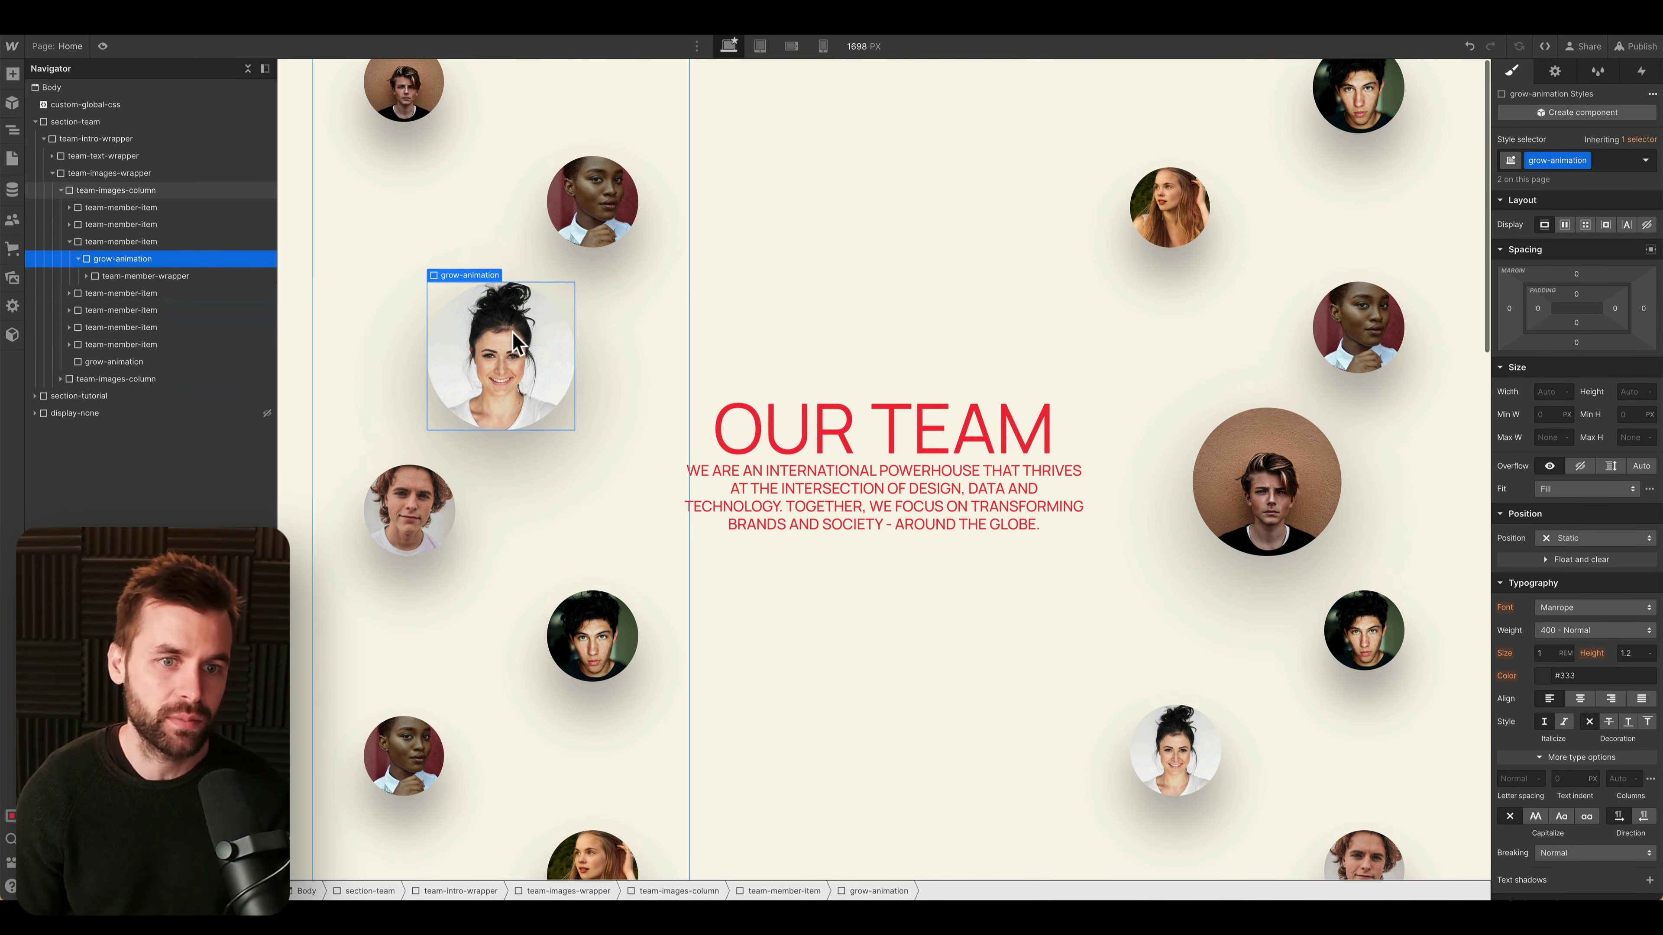
- Add a Scroll into view element trigger to the third member's grow-animation div
left_click(1643, 71)
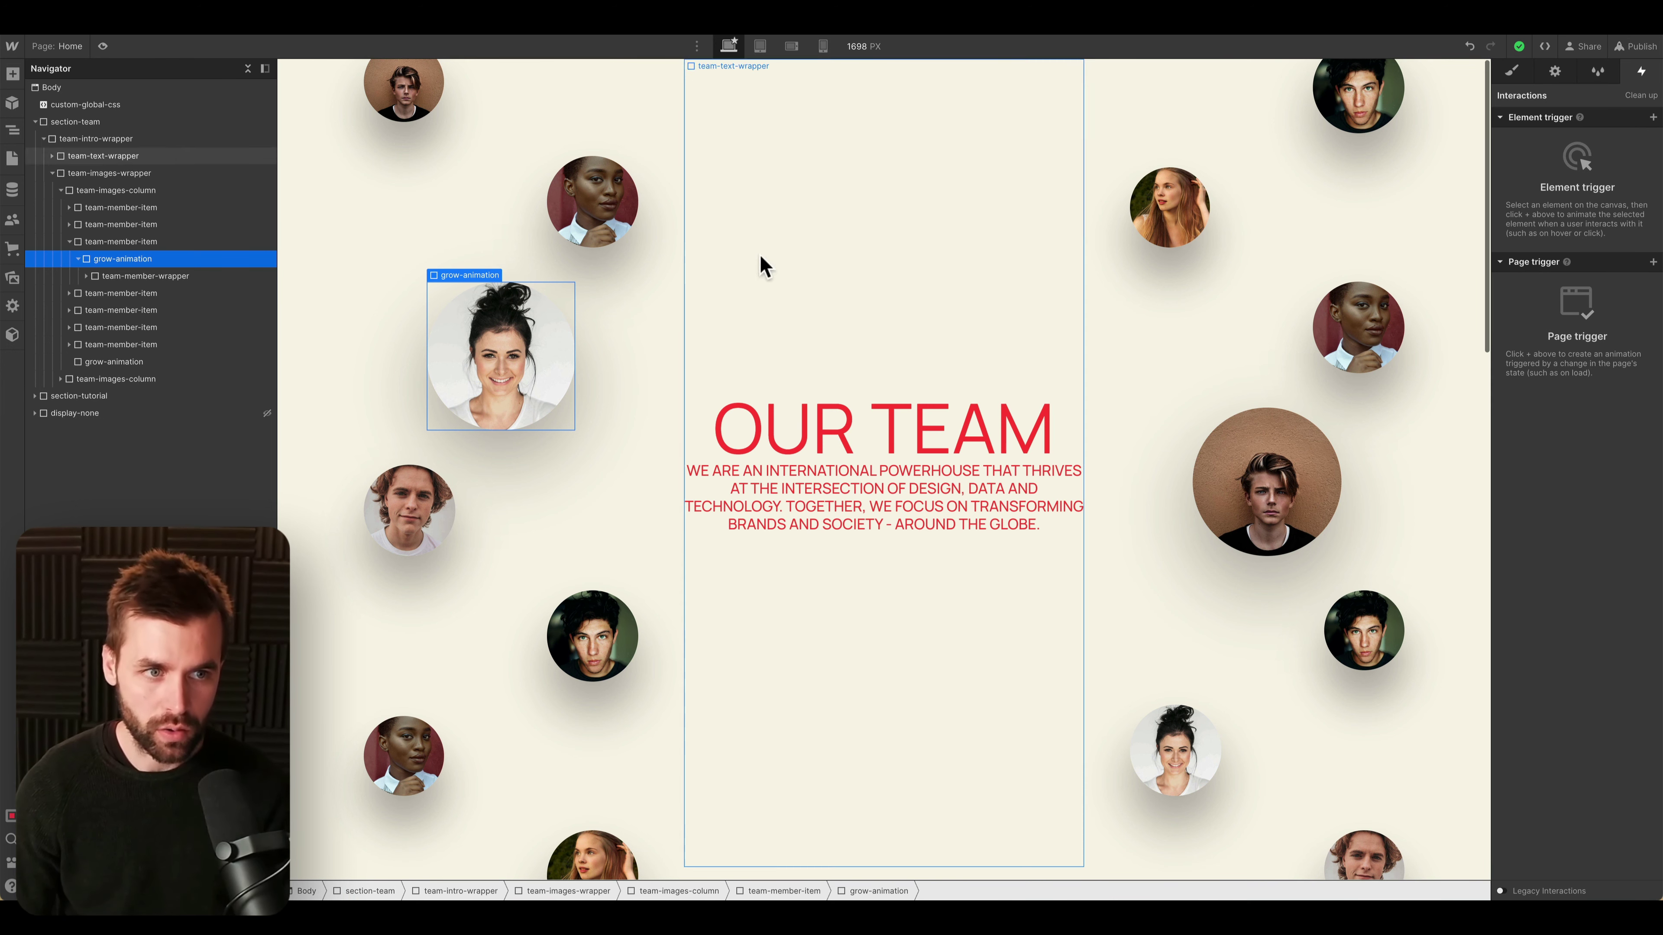
left_click(1653, 117)
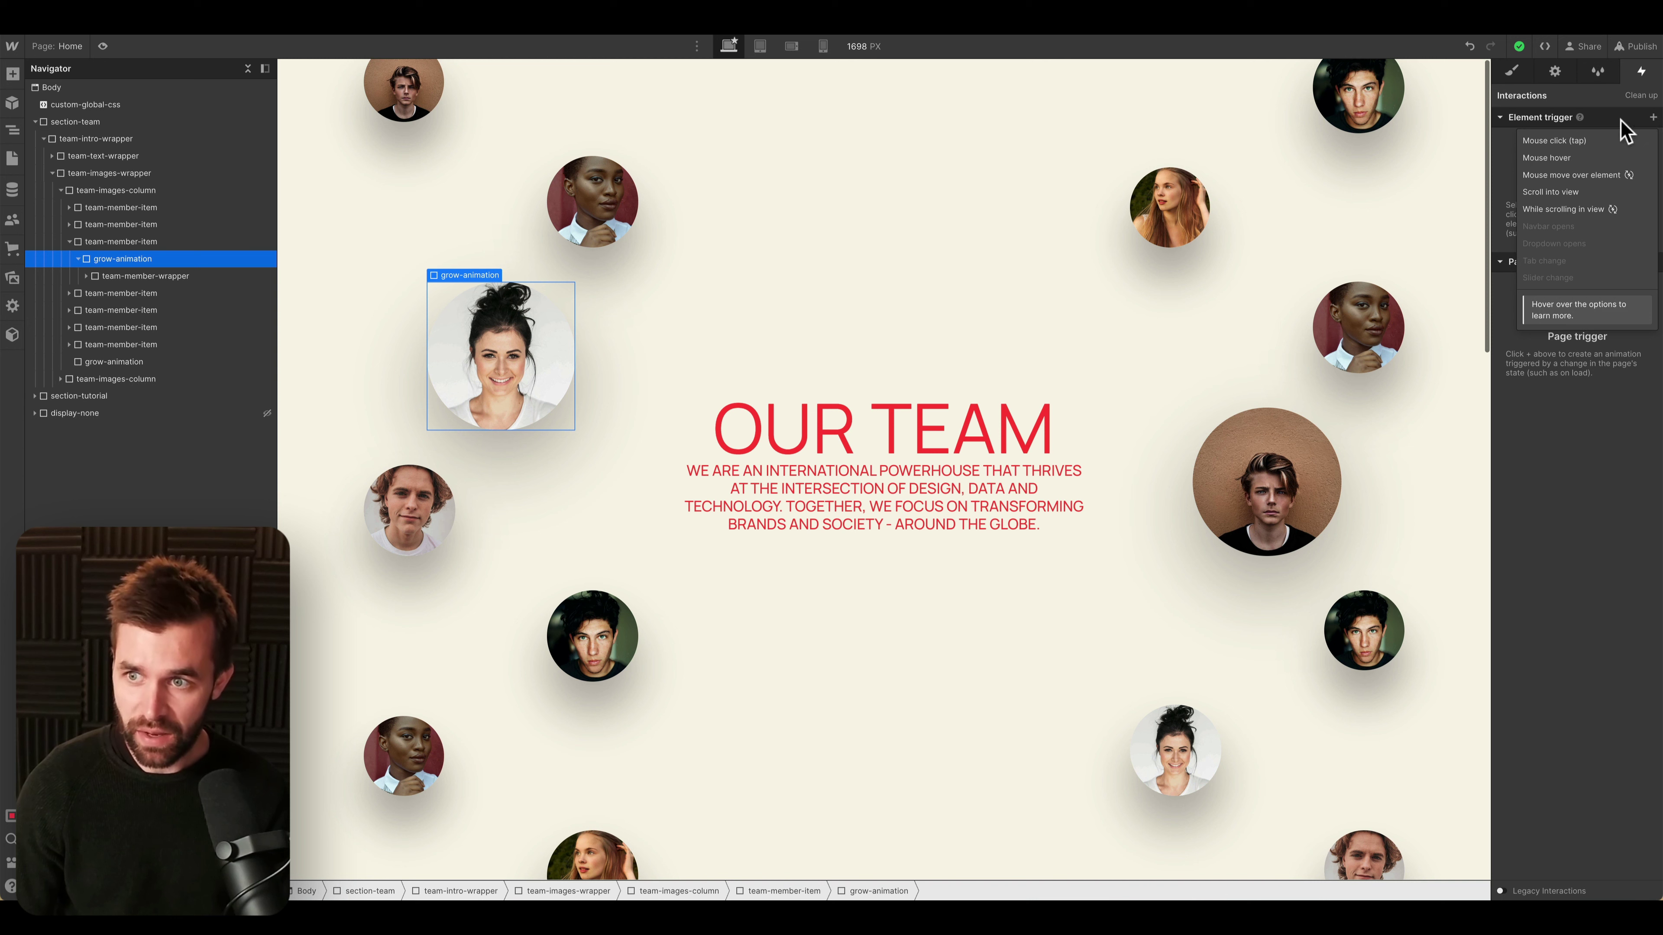
left_click(1563, 192)
- Try the Spin and Flip actions for when grow-animation is scrolled into view, previewing each one
left_click(1572, 194)
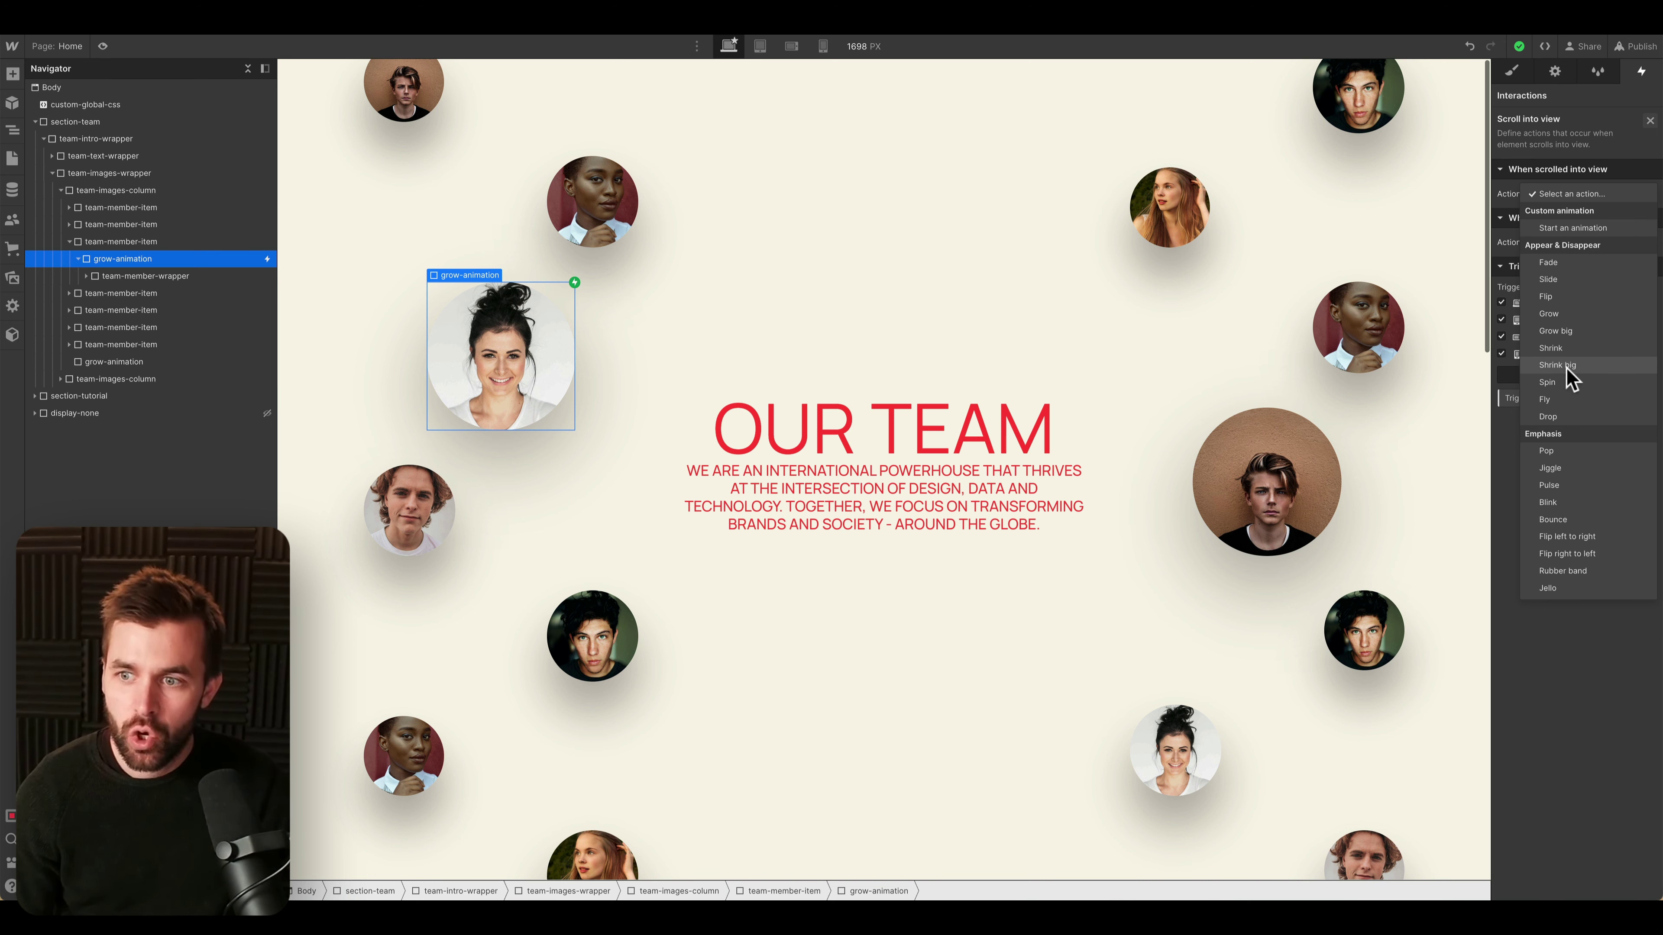
left_click(1567, 382)
left_click(1577, 306)
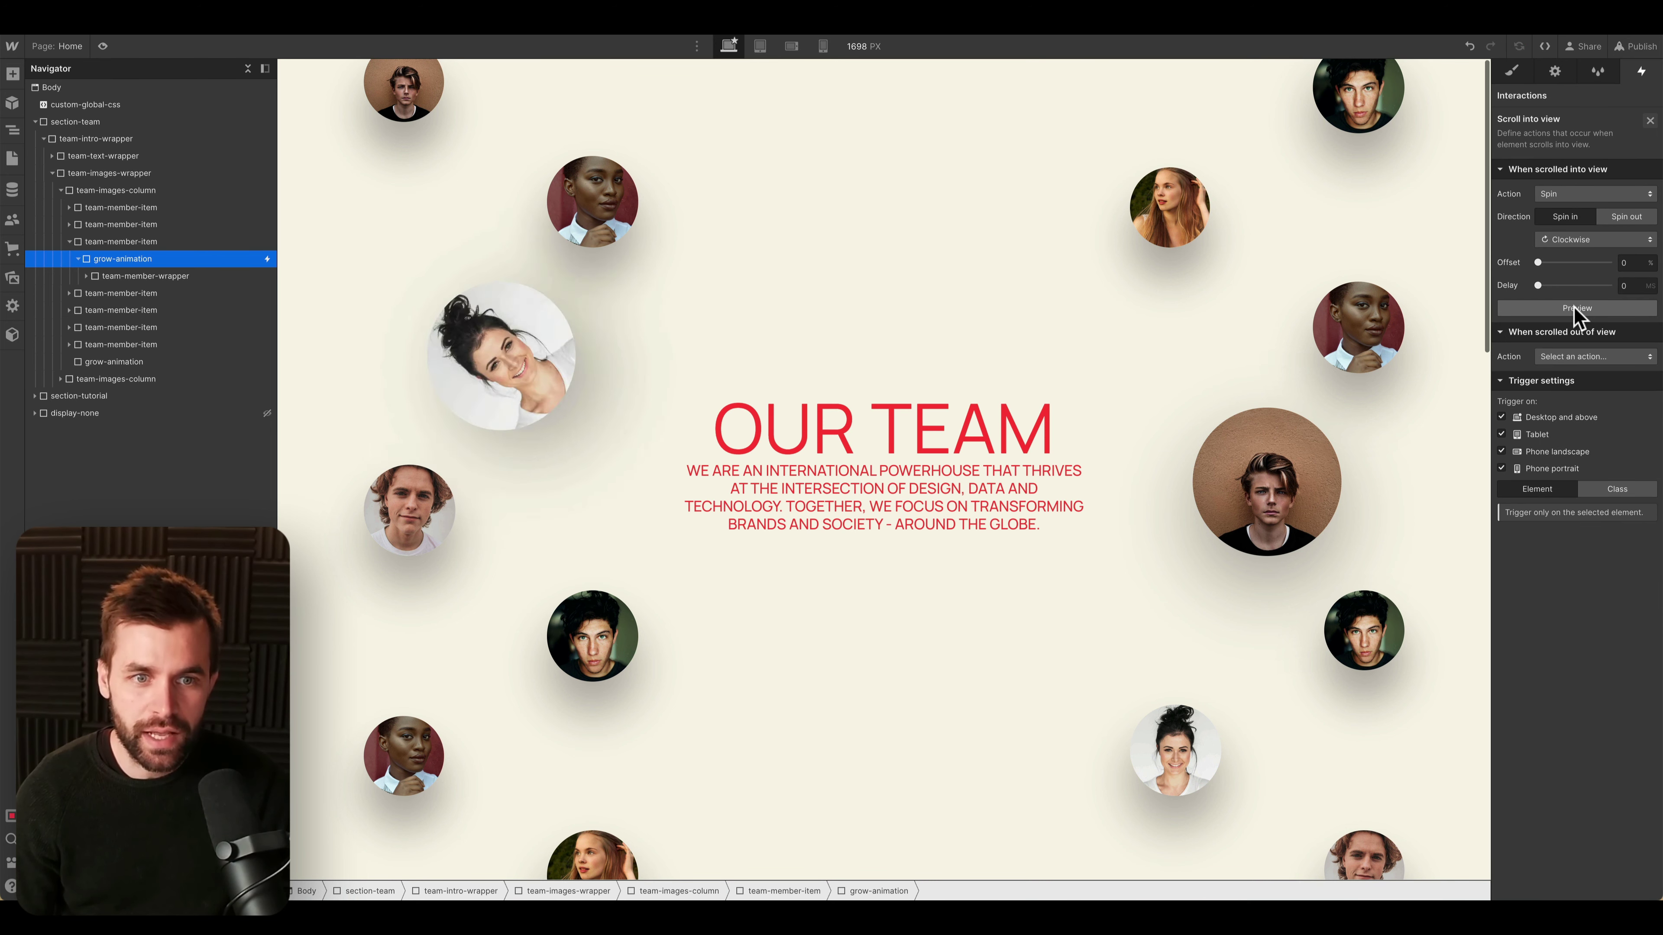
left_click(1572, 194)
left_click(1551, 173)
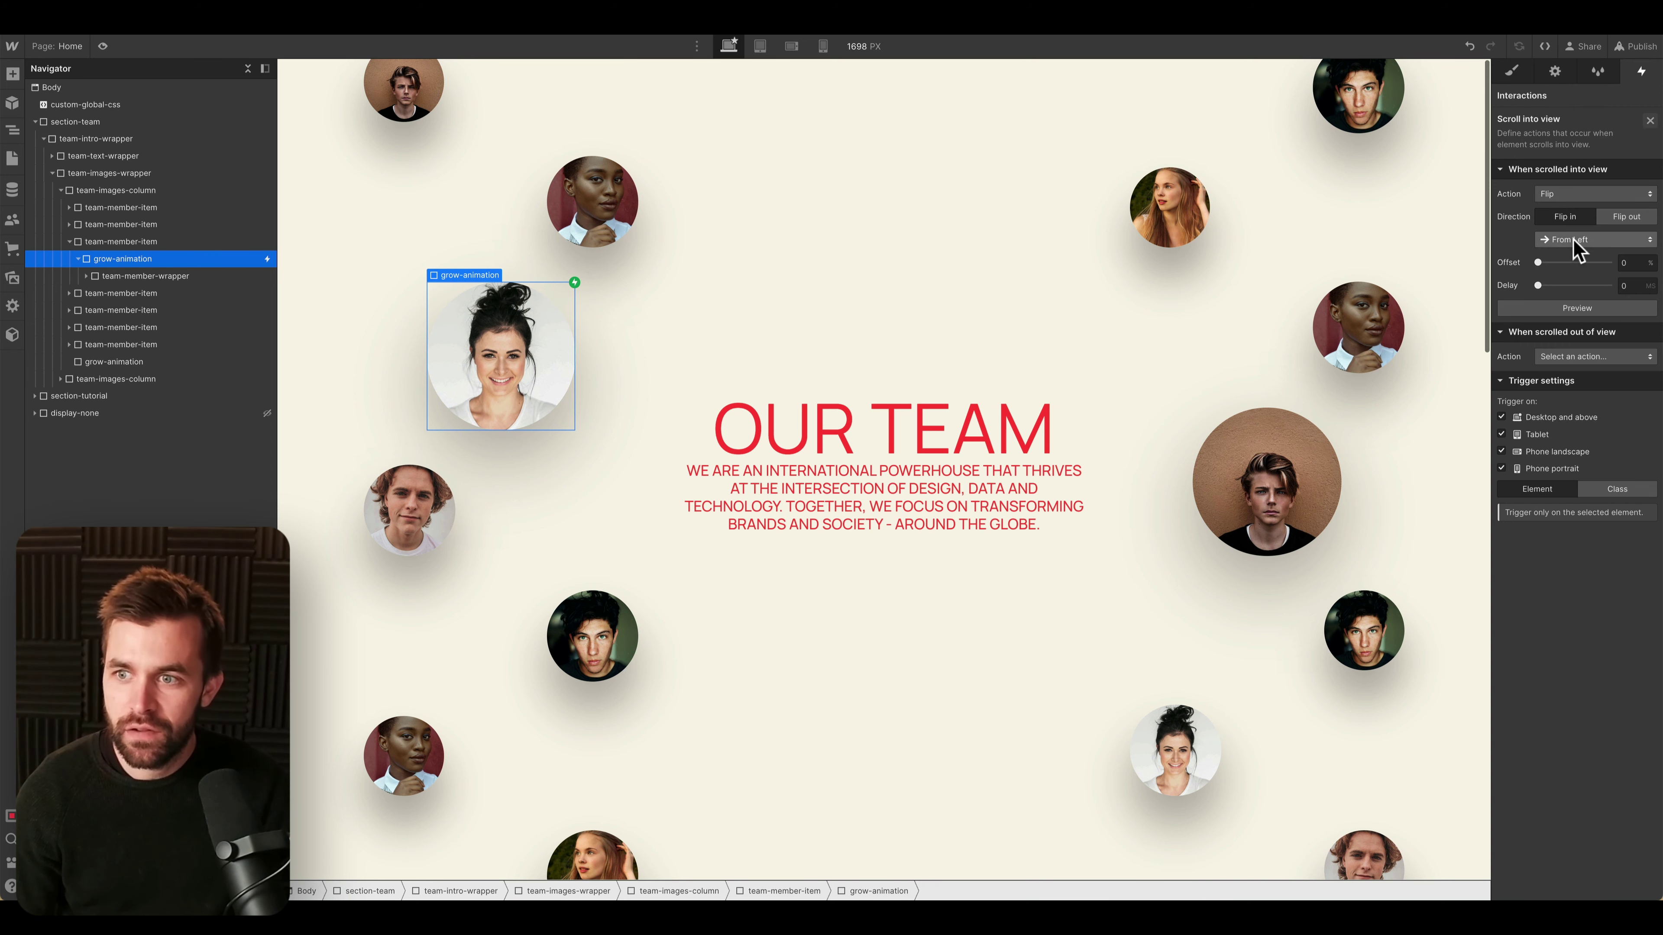
left_click(1573, 308)
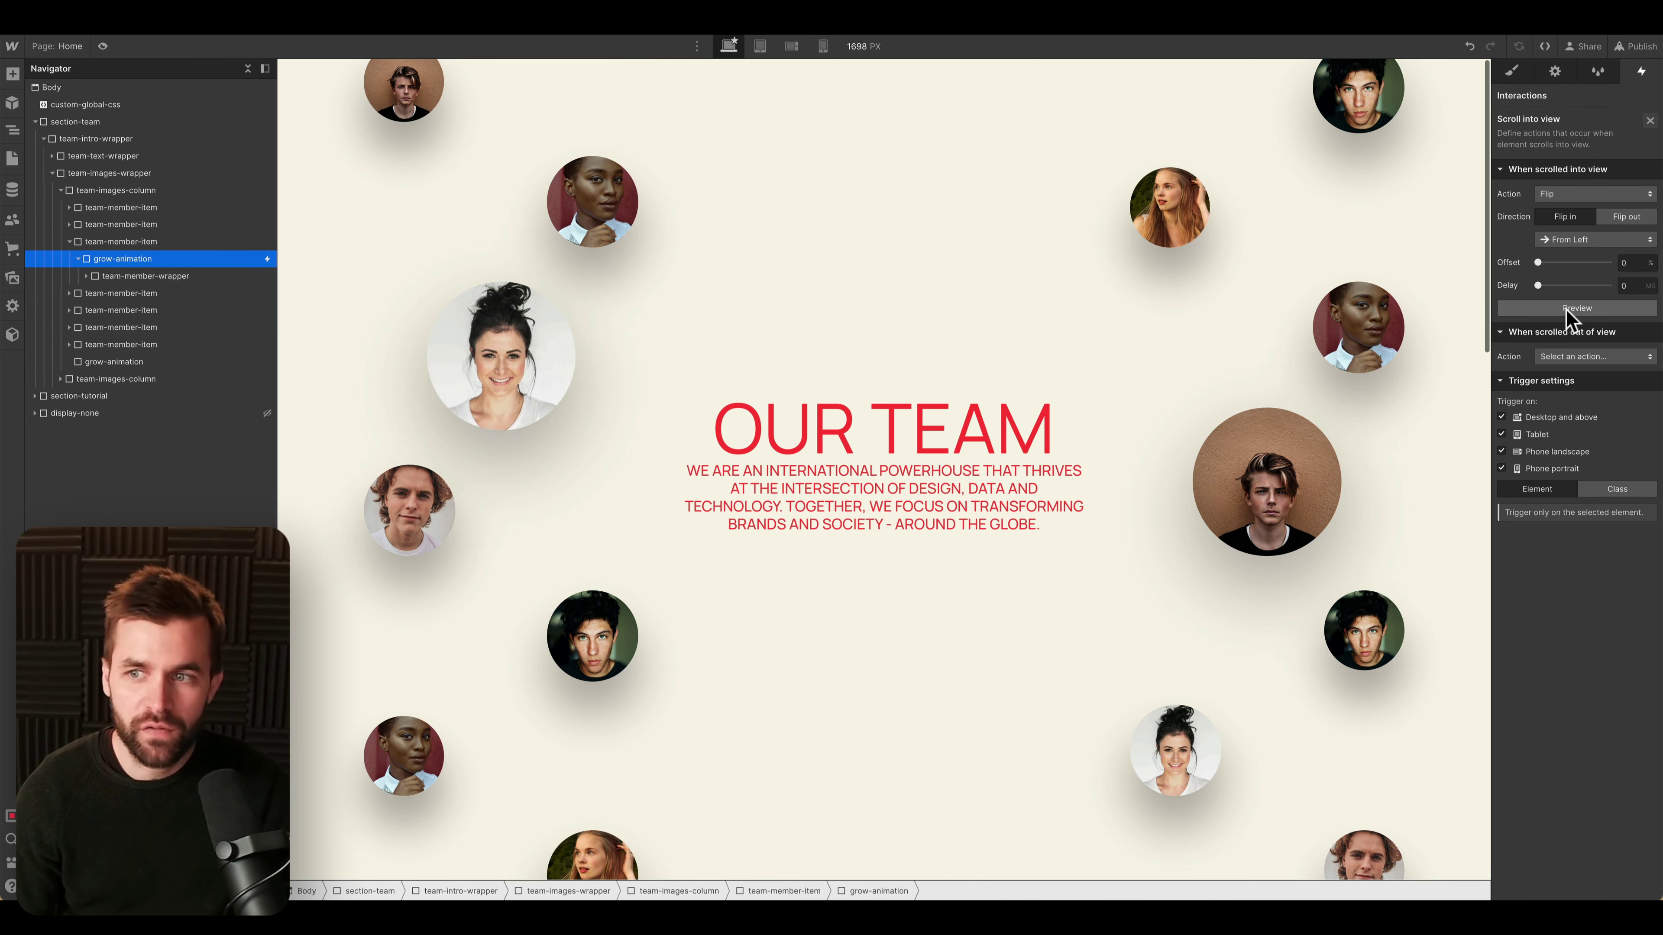
- Set the scrolled-into-view action of grow-animation to Grow big with direction Grow in, and preview it
left_click(1574, 195)
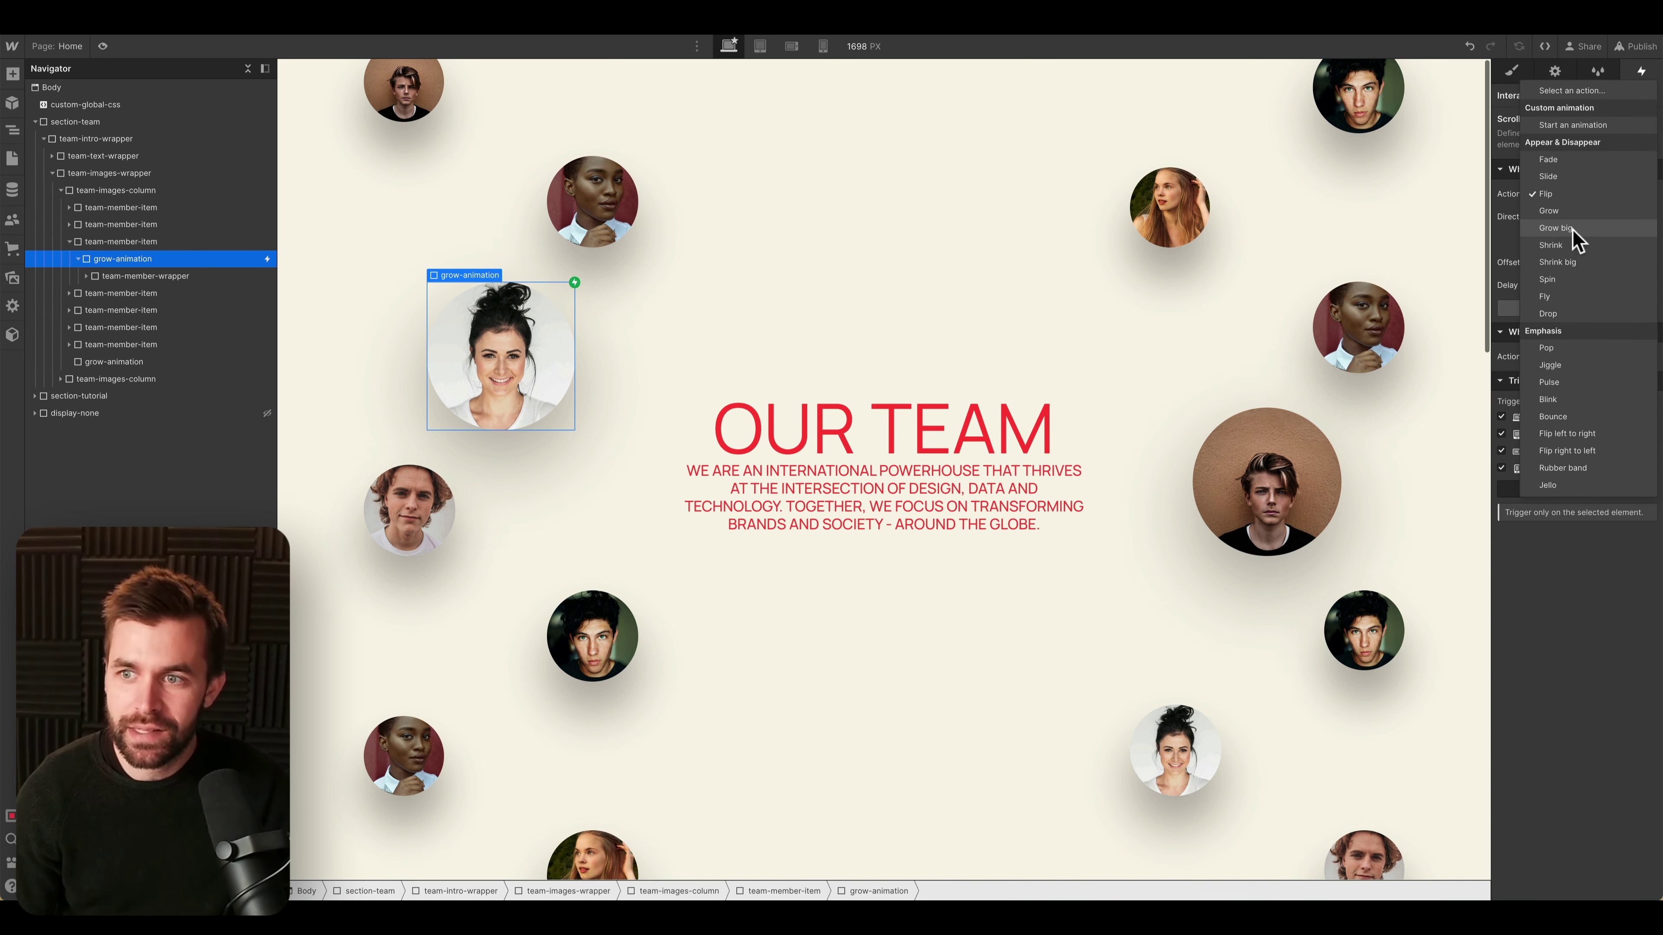
left_click(1571, 229)
left_click(1573, 283)
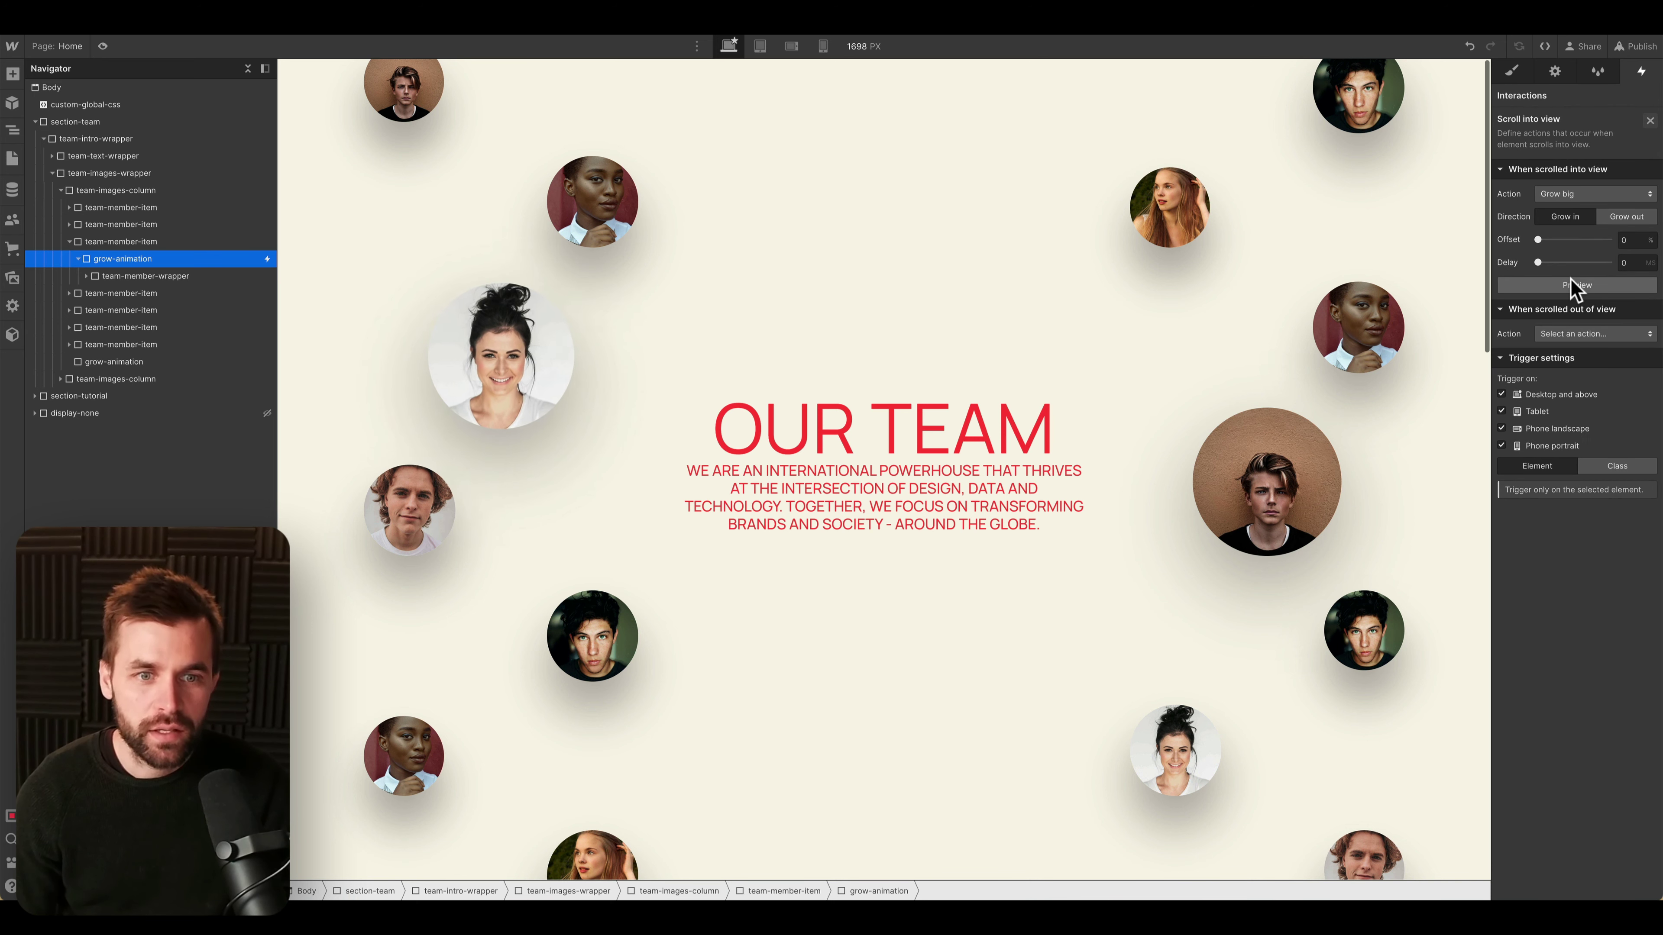
left_click(1574, 285)
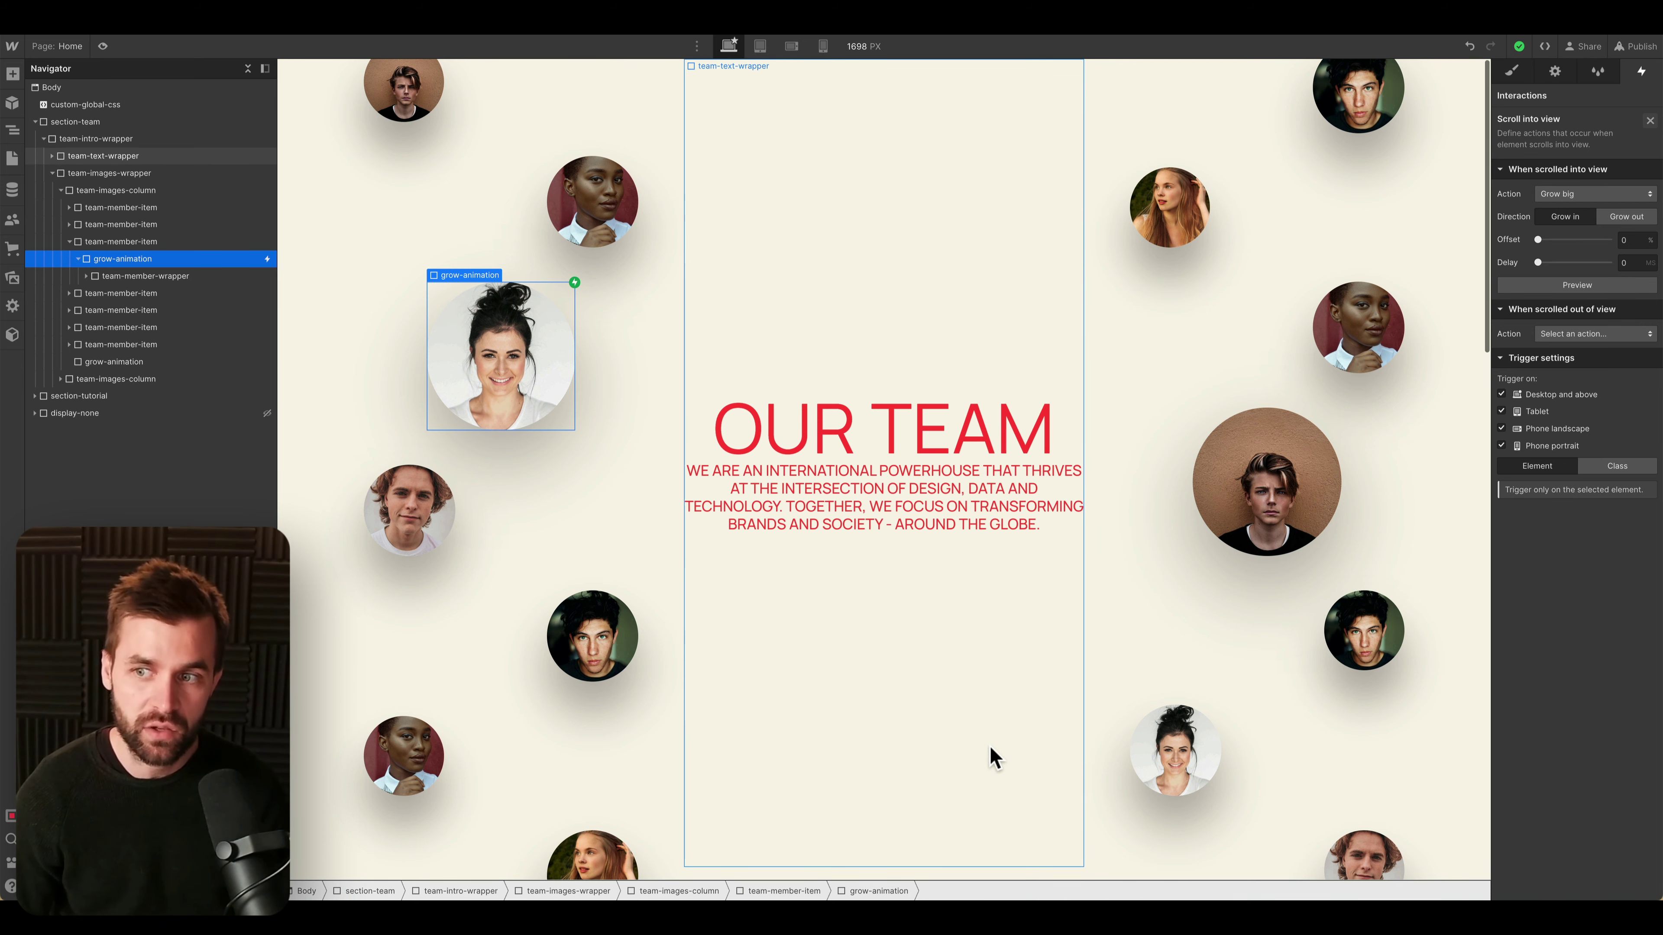
- Set the scrolled-out-of-view action of grow-animation to Shrink with direction Shrink out, and preview it
left_click(1583, 334)
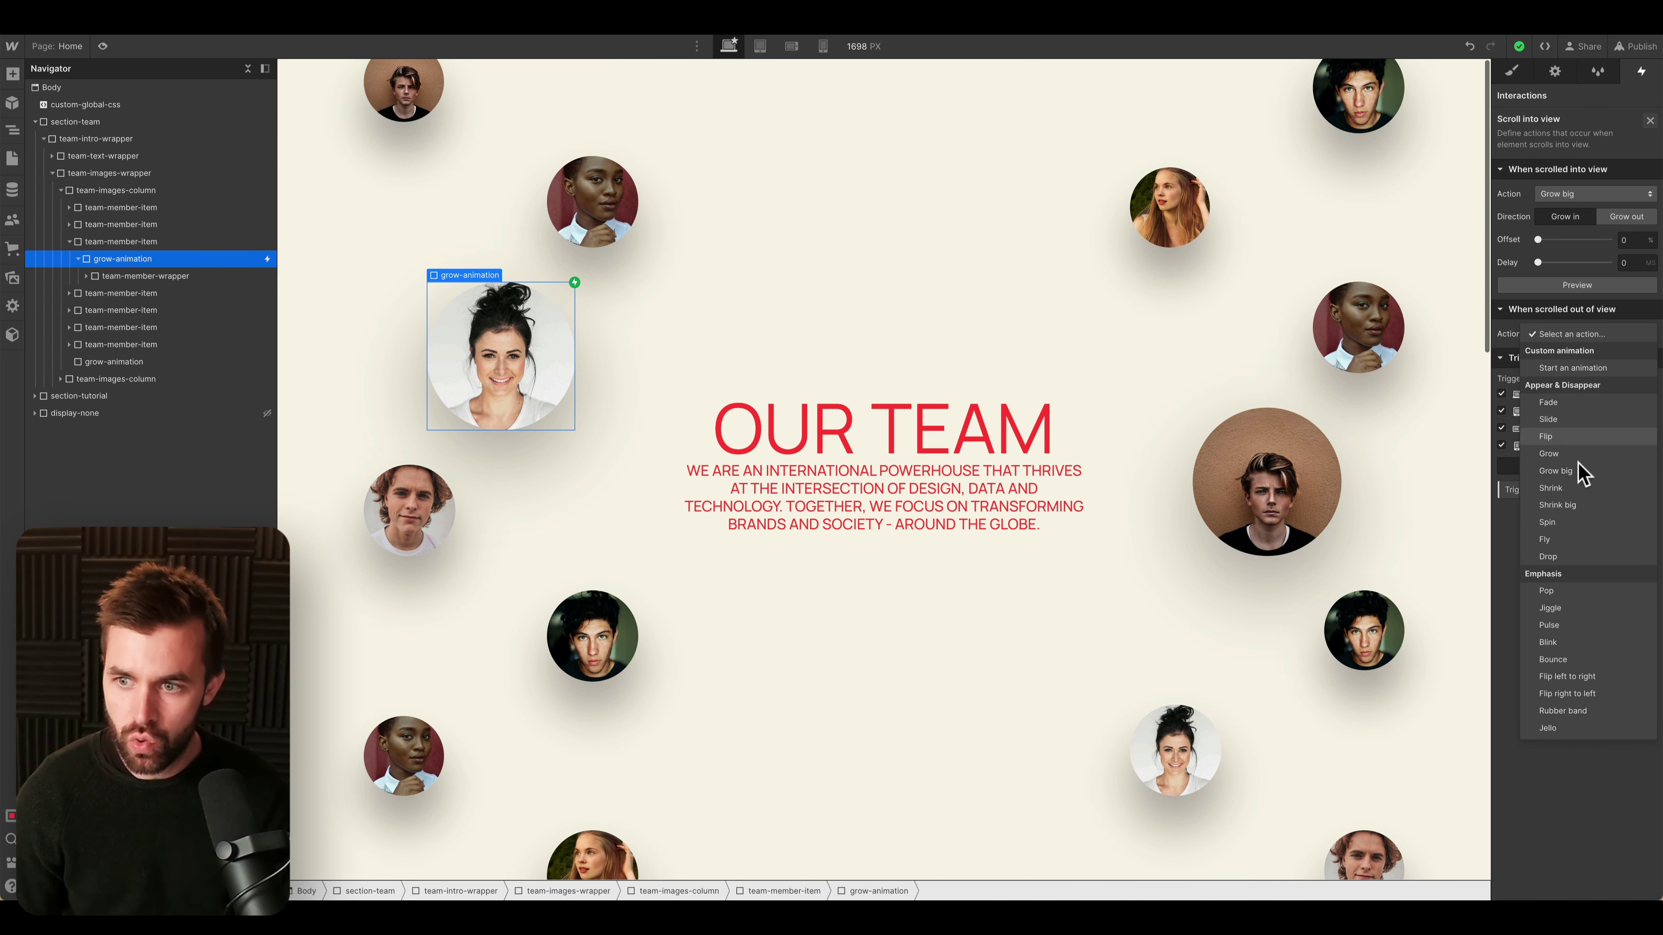
left_click(1573, 489)
left_click(1584, 425)
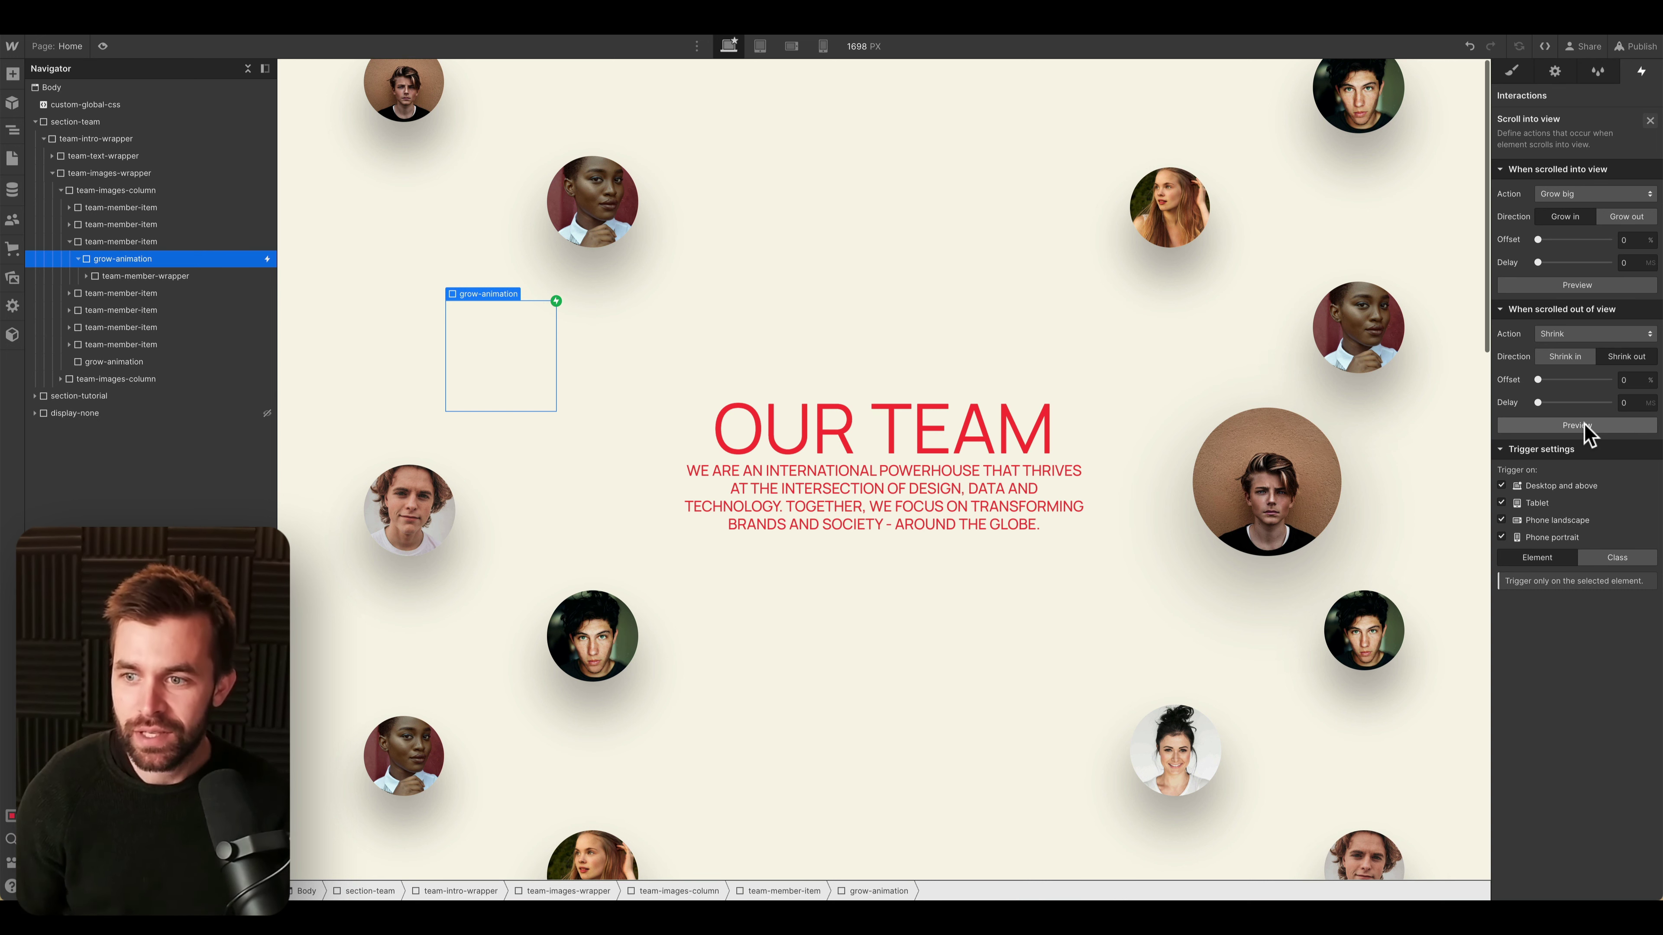
left_click(1576, 426)
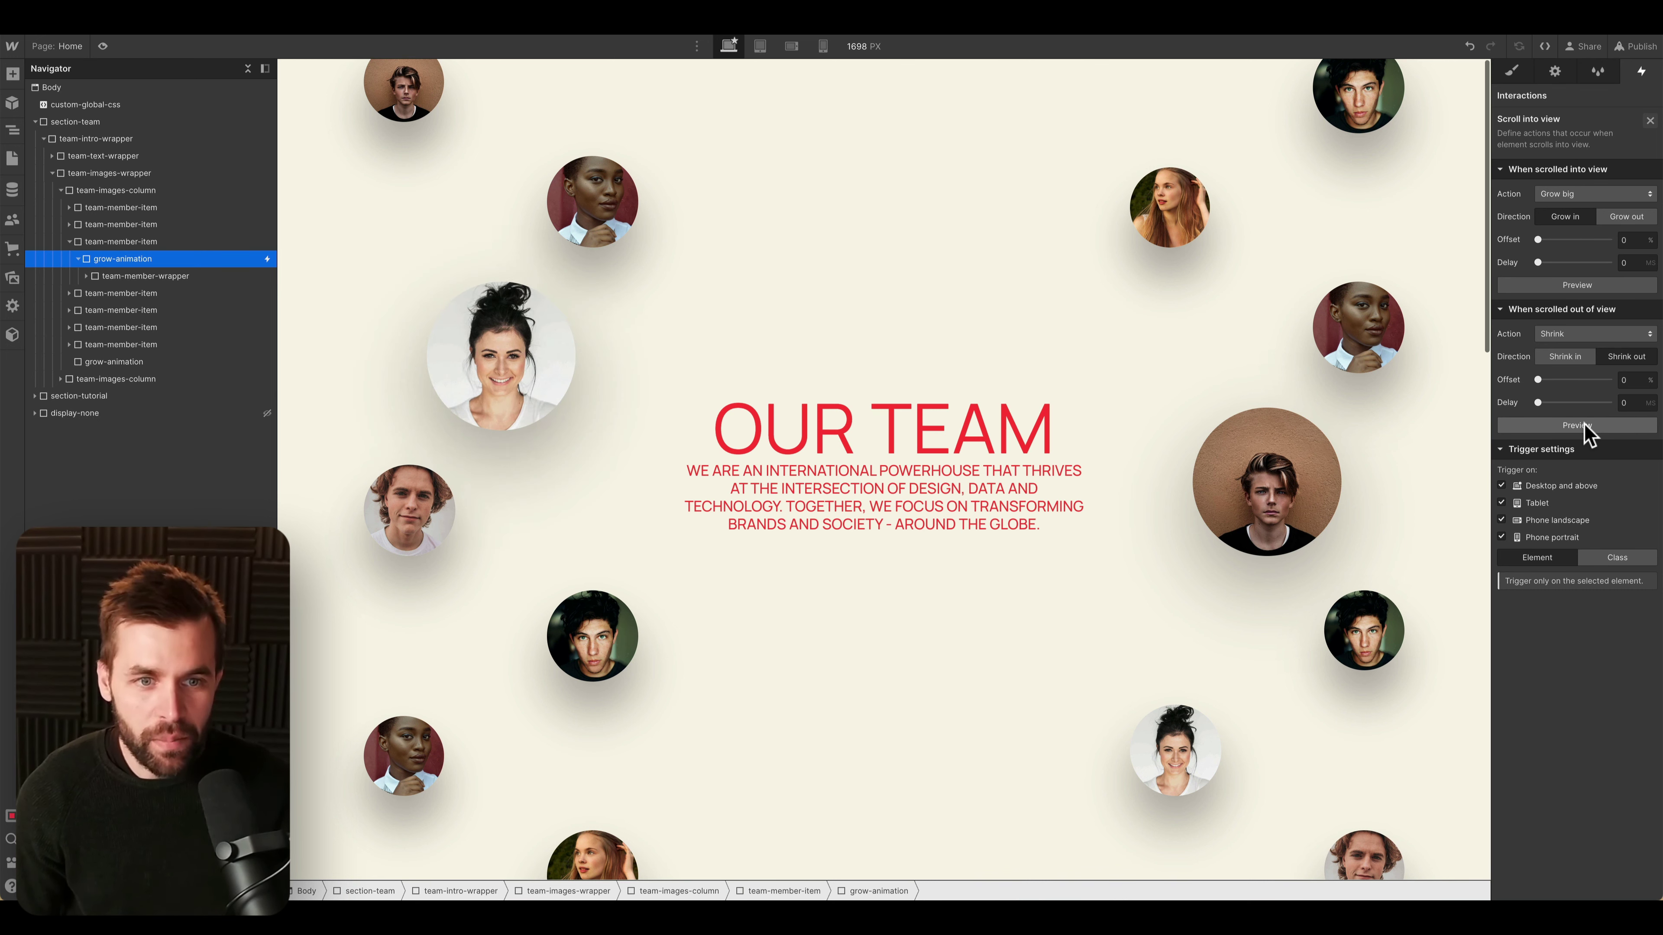
- Select the spare grow-animation div at the end of the first column and expand the last team-member-item
left_click(90, 361)
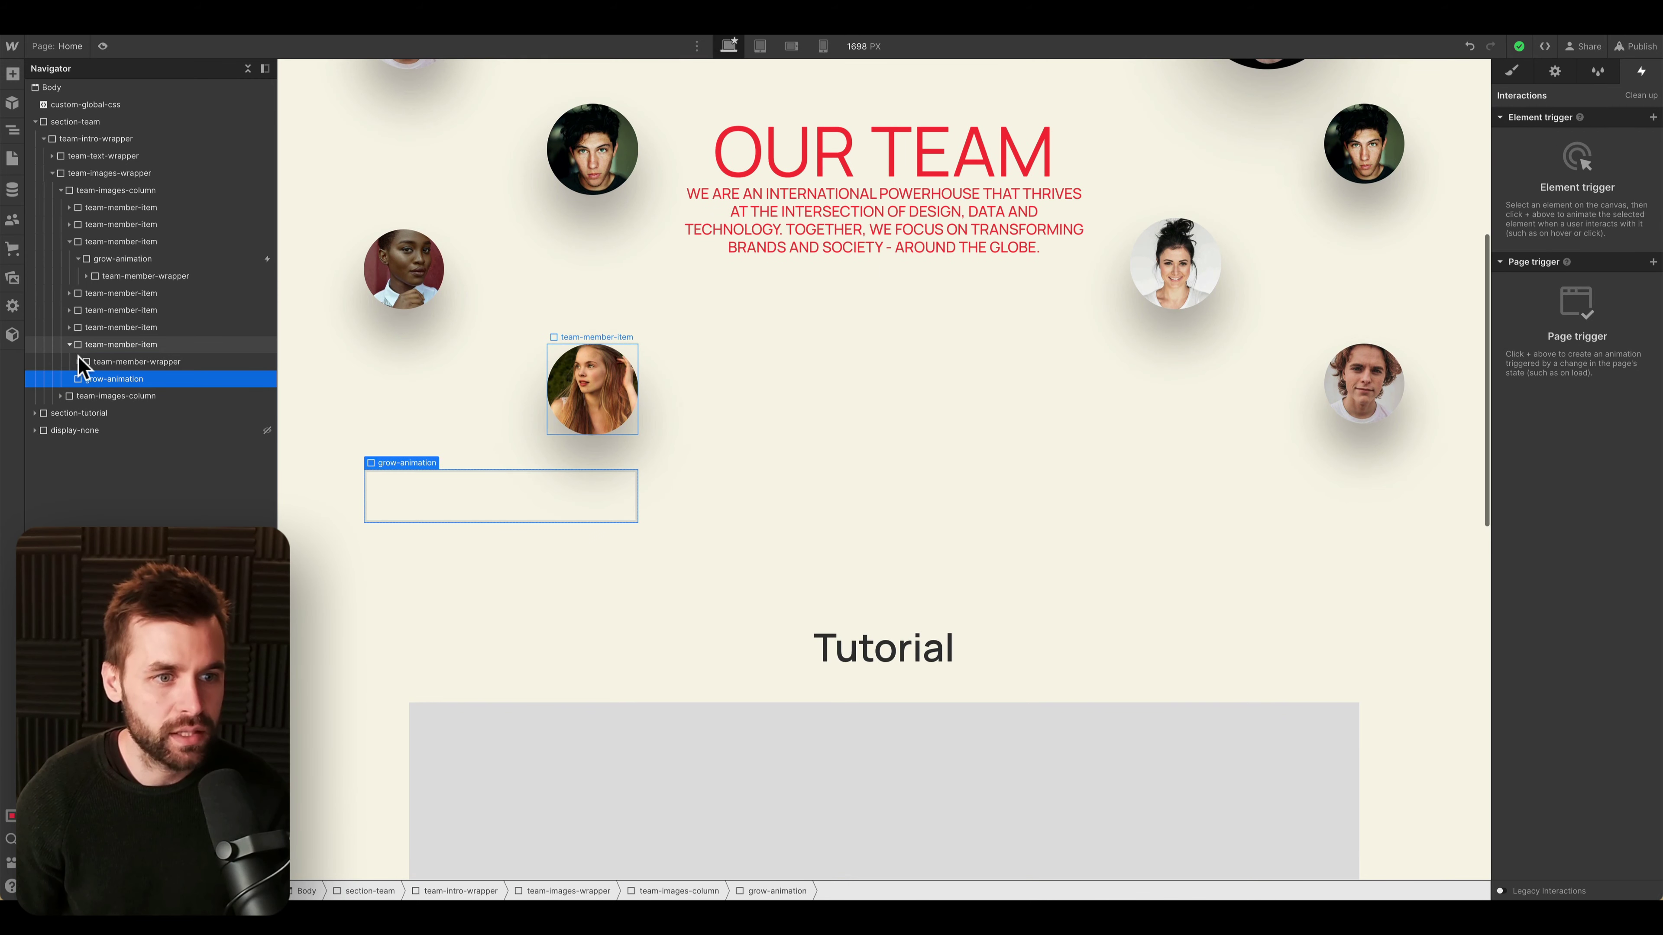